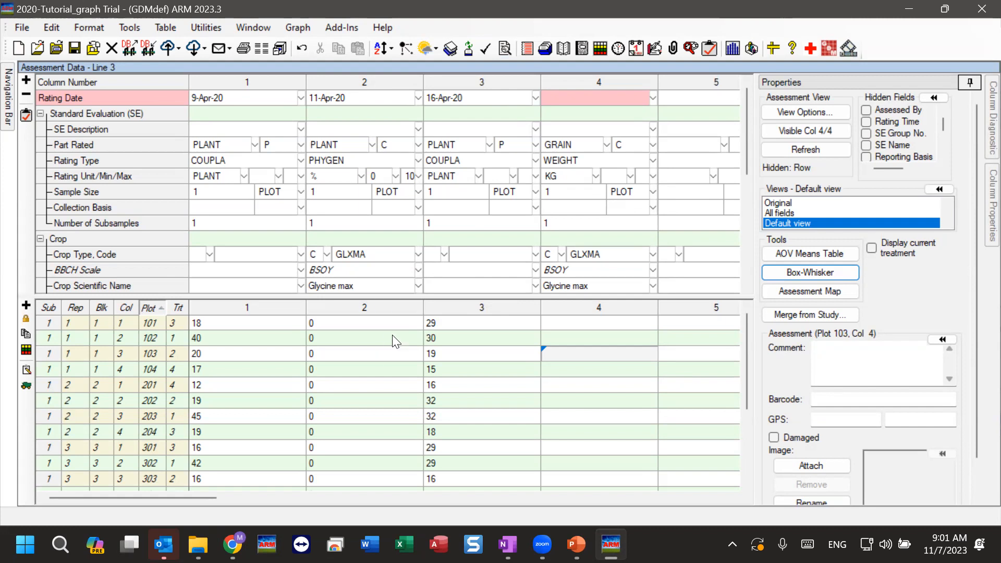
Start a new graph from the trial's assessment data
{"action": "left_click", "coordinate": [269, 324]}
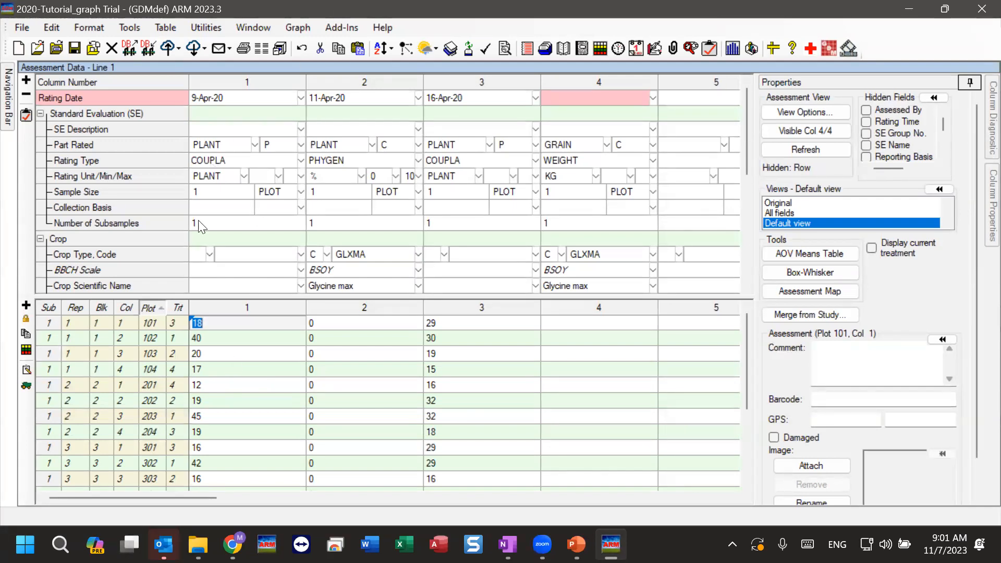
{"action": "left_click", "coordinate": [218, 371]}
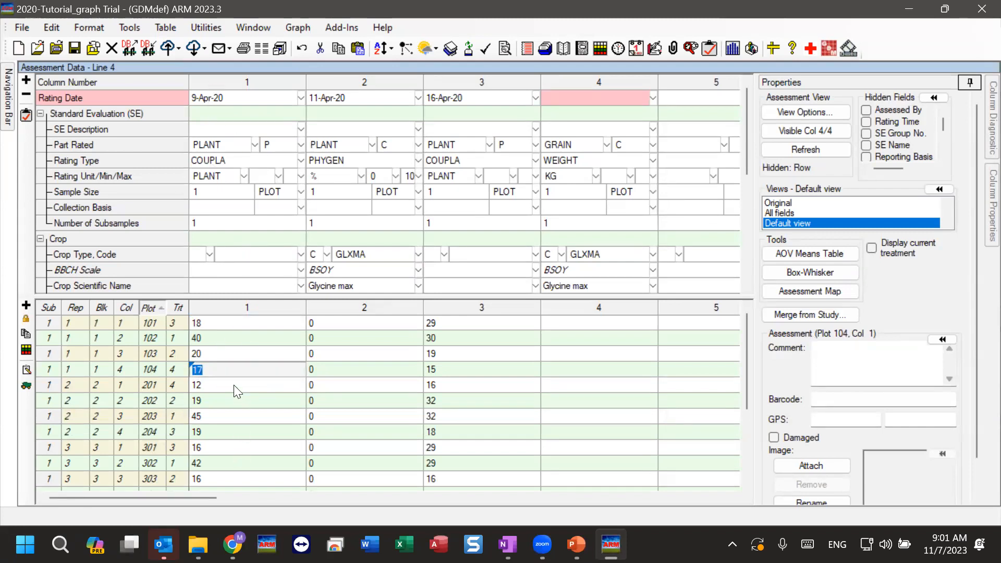
{"action": "left_click", "coordinate": [299, 29]}
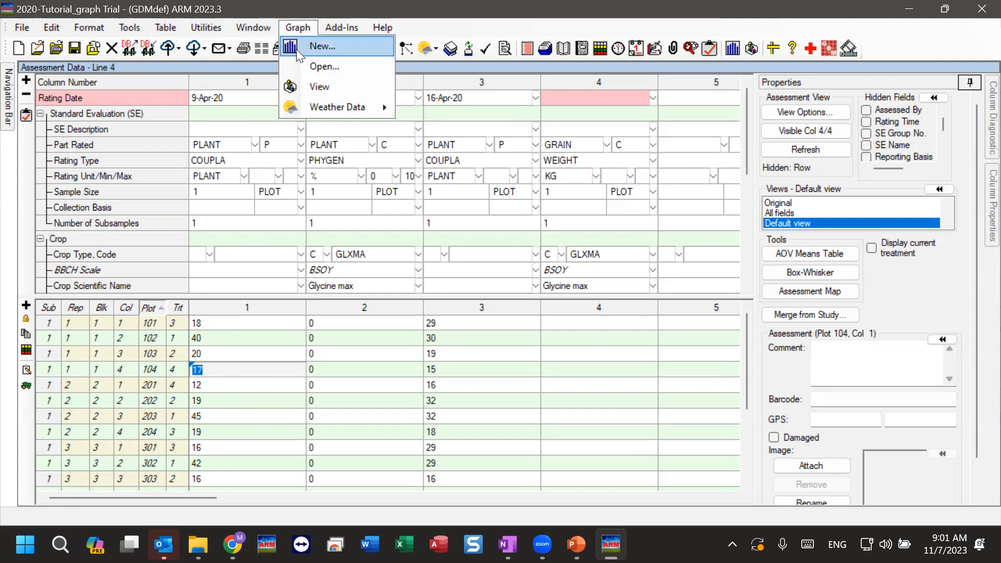
{"action": "left_click", "coordinate": [296, 49]}
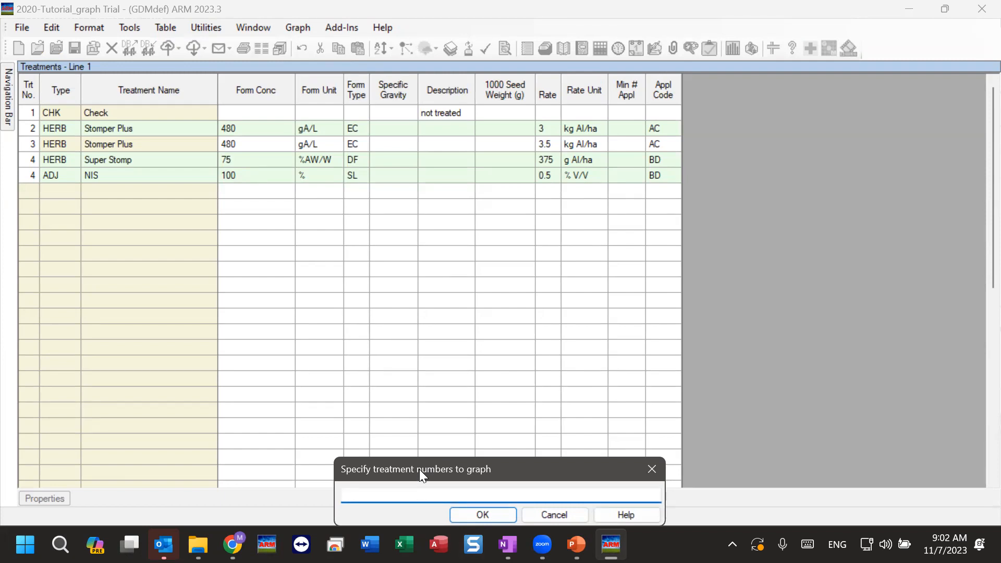
Try specifying treatments 1-3, and also the combination 1 2 4, as the treatments to graph
{"action": "left_click", "coordinate": [31, 113]}
{"action": "left_click", "coordinate": [30, 129]}
{"action": "left_click", "coordinate": [28, 148]}
{"action": "left_click", "coordinate": [389, 496]}
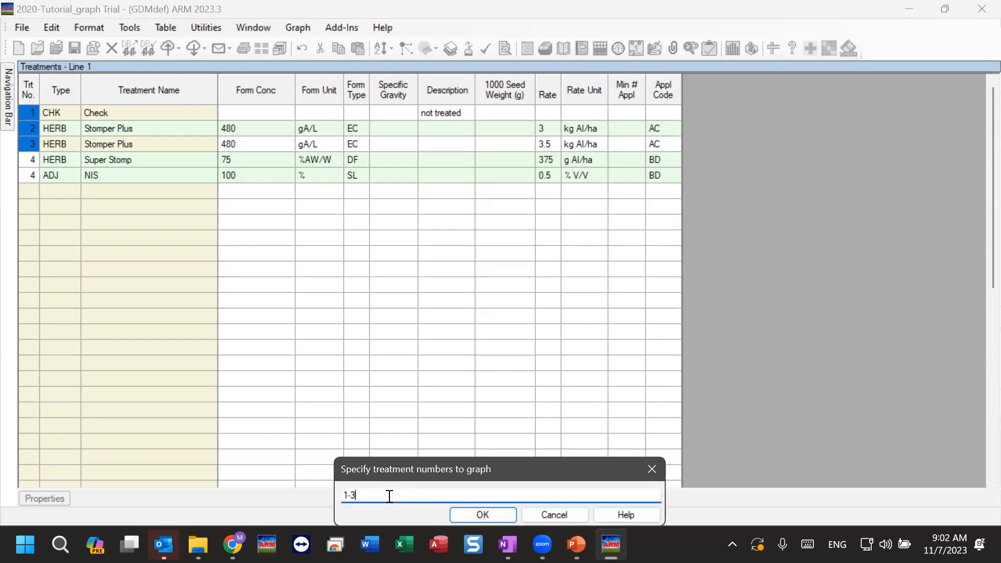
{"action": "key", "text": "BackSpace"}
{"action": "key", "text": "BackSpace"}
{"action": "type", "text": "2 4"}
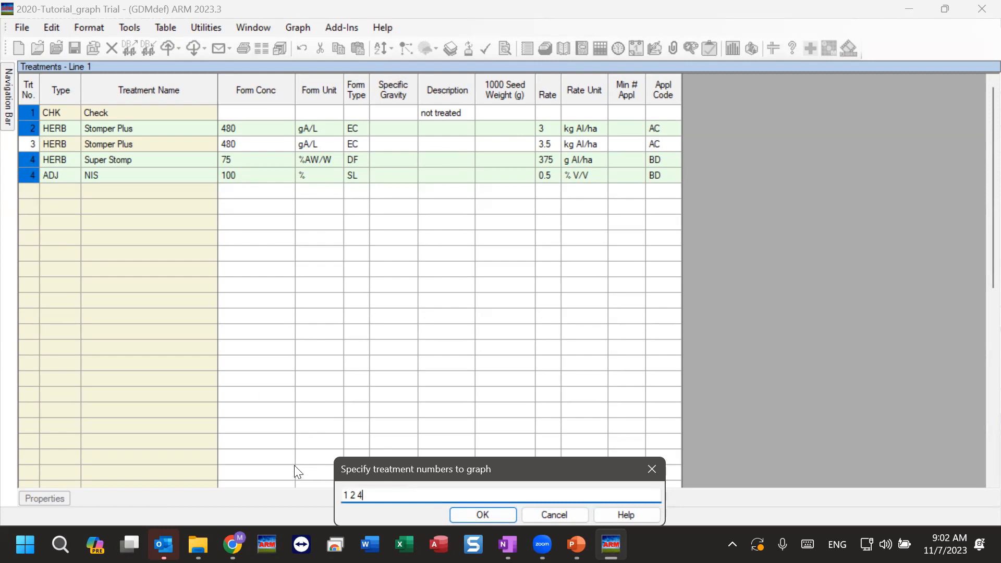
Specify the treatments to graph in the order 2 3 4 1
{"action": "left_click_drag", "start_coordinate": [383, 494], "coordinate": [344, 494]}
{"action": "type", "text": "2 3 4"}
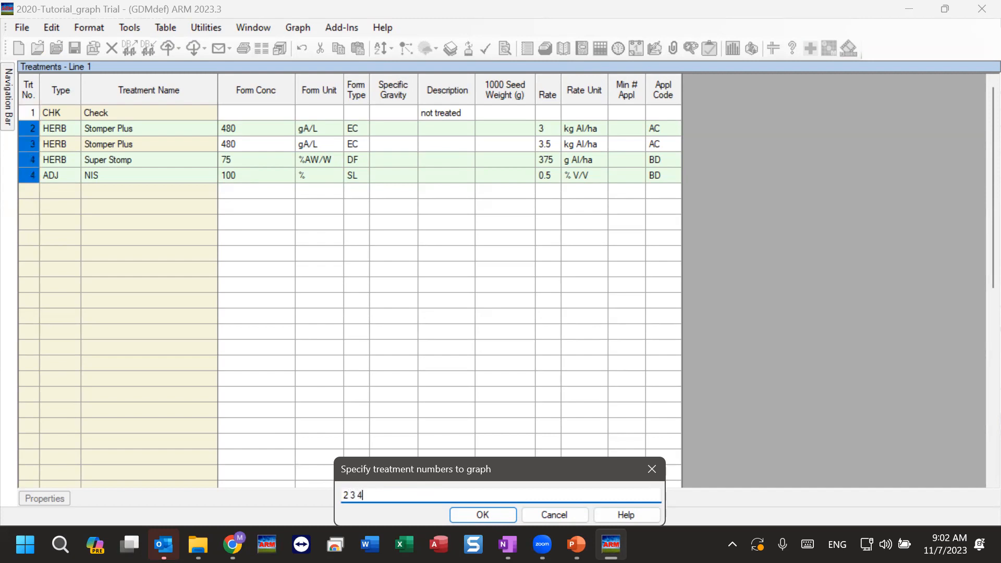
{"action": "type", "text": " 1"}
{"action": "left_click", "coordinate": [494, 515]}
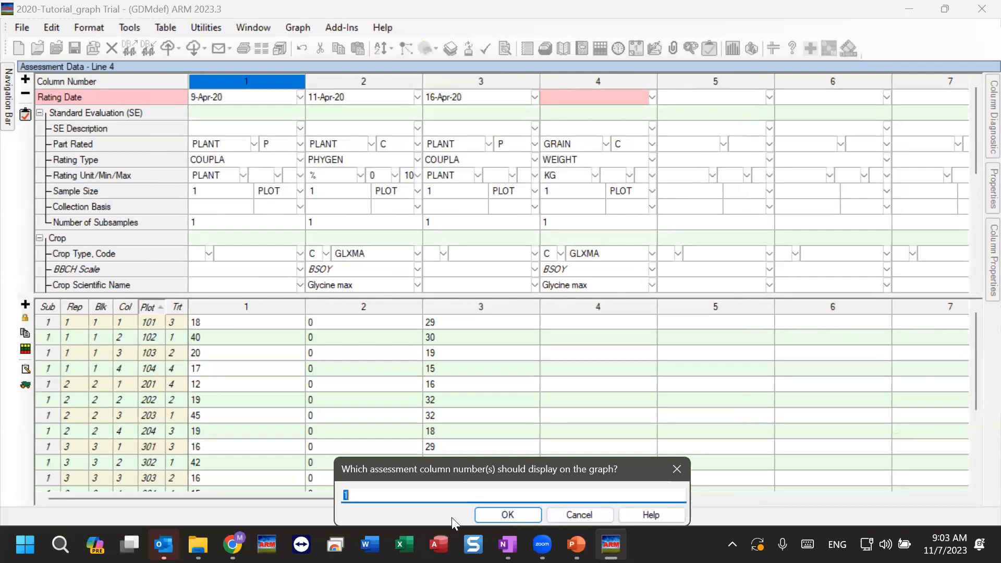
Graph assessment column 1 and accept Pest Code among the assessment header fields for the labels
{"action": "left_click", "coordinate": [505, 515]}
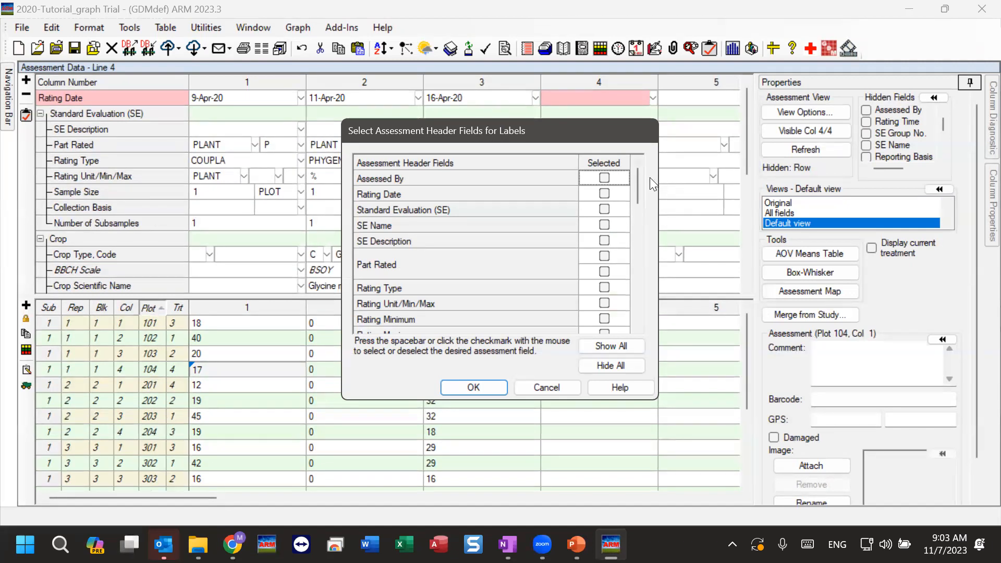
{"action": "left_click_drag", "start_coordinate": [635, 179], "coordinate": [639, 245]}
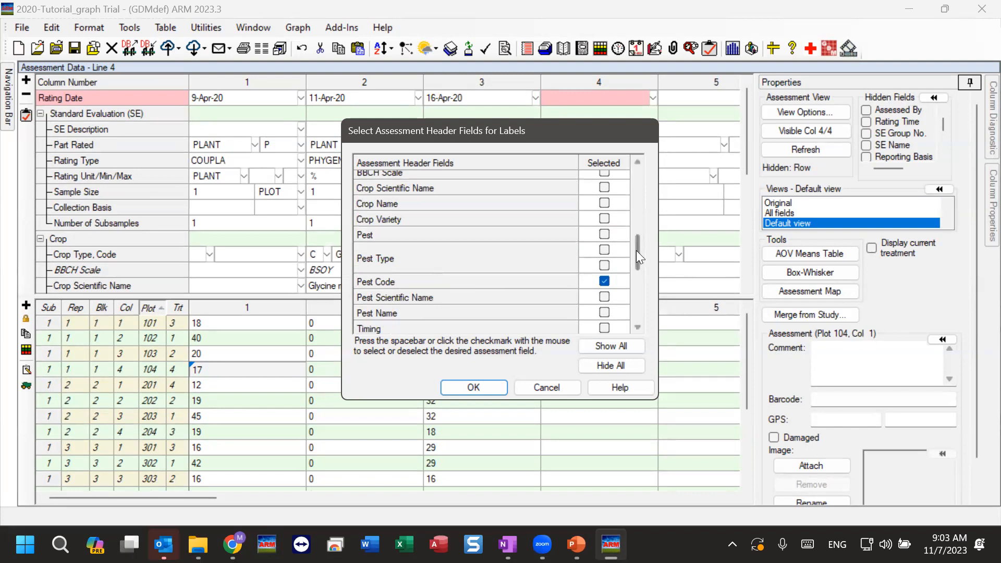
{"action": "mouse_move", "coordinate": [639, 250]}
{"action": "left_mouse_down"}
{"action": "mouse_move", "coordinate": [630, 318]}
{"action": "mouse_move", "coordinate": [645, 245]}
{"action": "left_mouse_up"}
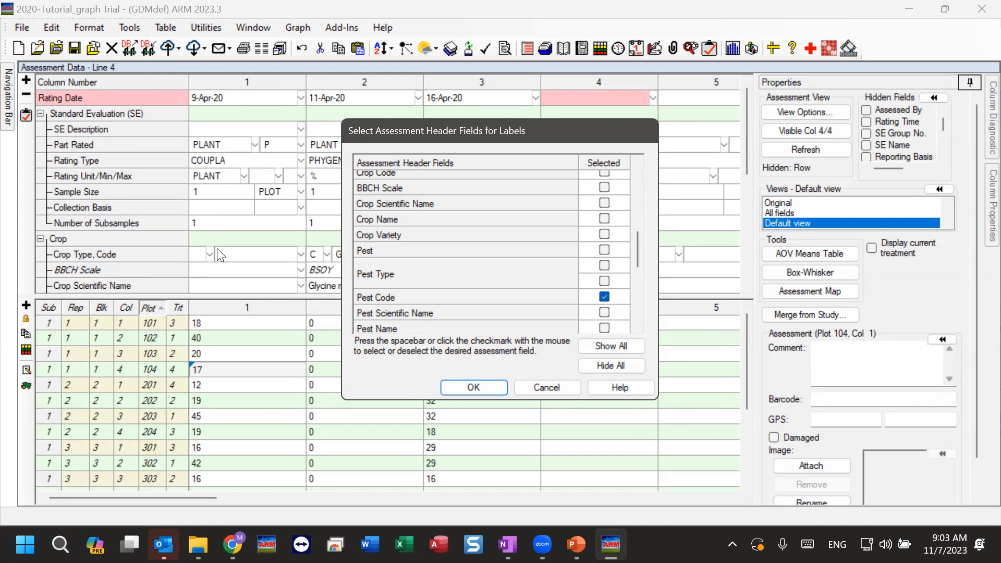
{"action": "left_click", "coordinate": [491, 387]}
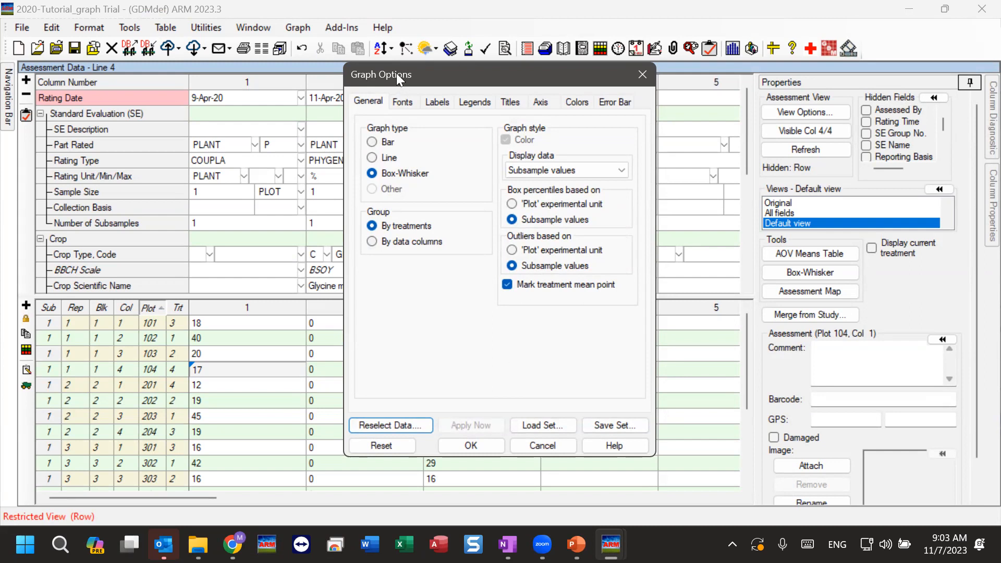
Generate the graph with the Bar type and place the graph options clear of the bars
{"action": "left_click", "coordinate": [373, 141]}
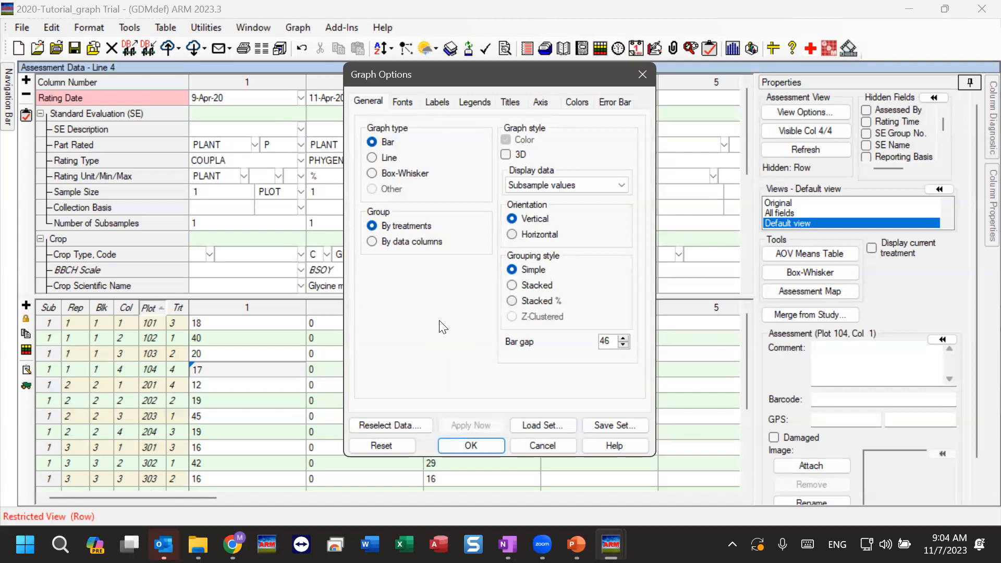
{"action": "left_click", "coordinate": [471, 446]}
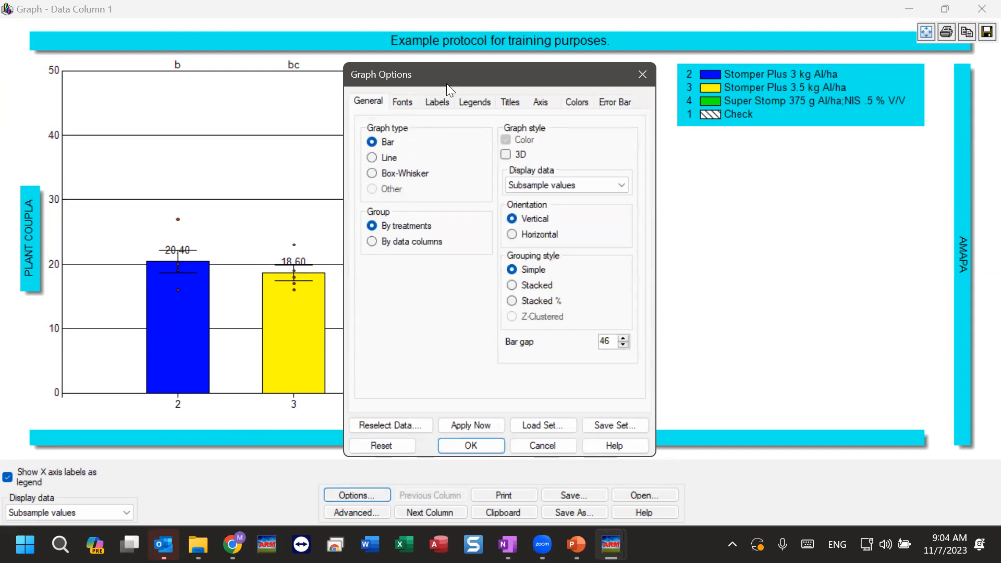
{"action": "left_click_drag", "start_coordinate": [446, 84], "coordinate": [738, 118]}
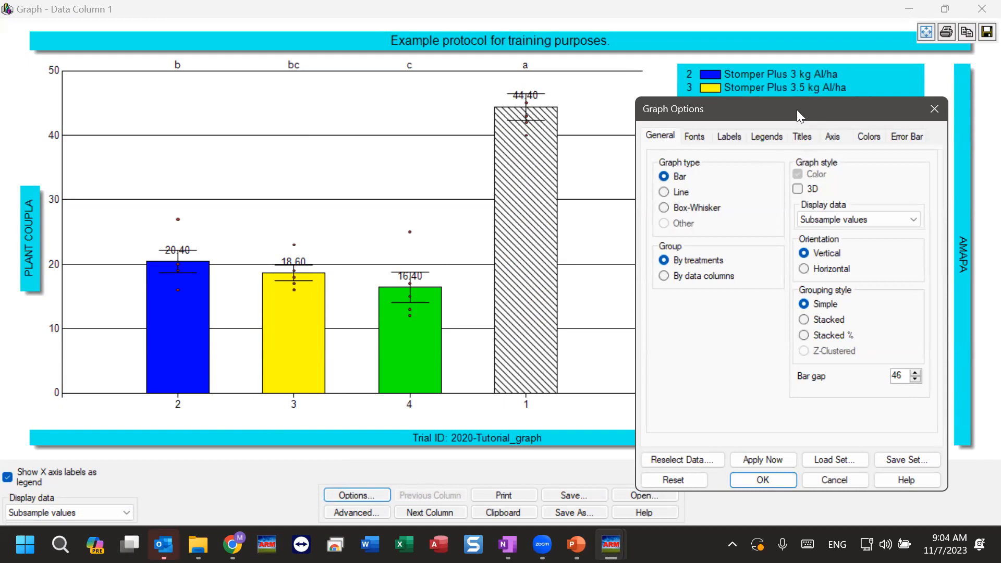
{"action": "left_click_drag", "start_coordinate": [796, 110], "coordinate": [800, 107]}
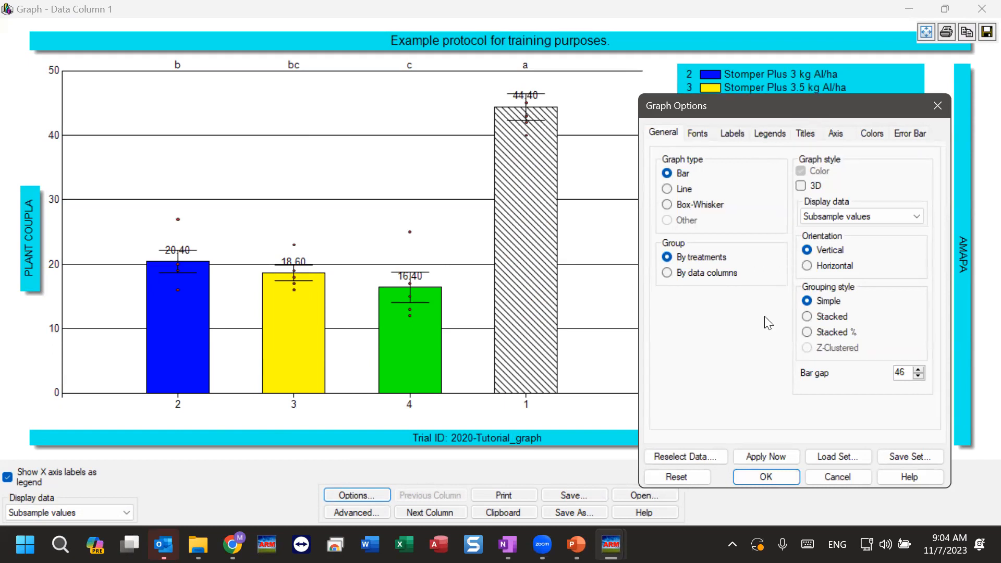
Try the Line graph type on the graph, and switch it back to Bar
{"action": "left_click", "coordinate": [683, 187]}
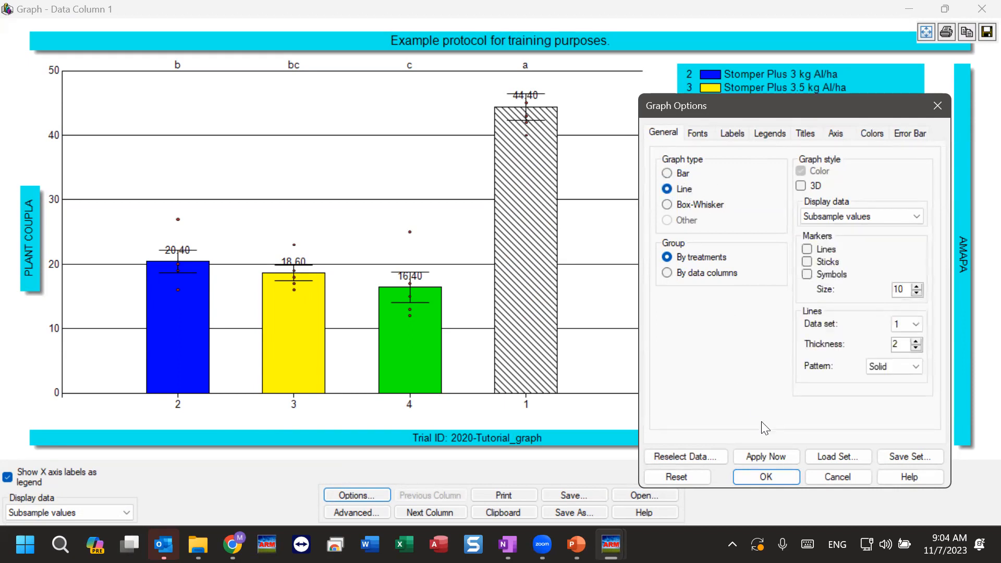
{"action": "left_click", "coordinate": [777, 458]}
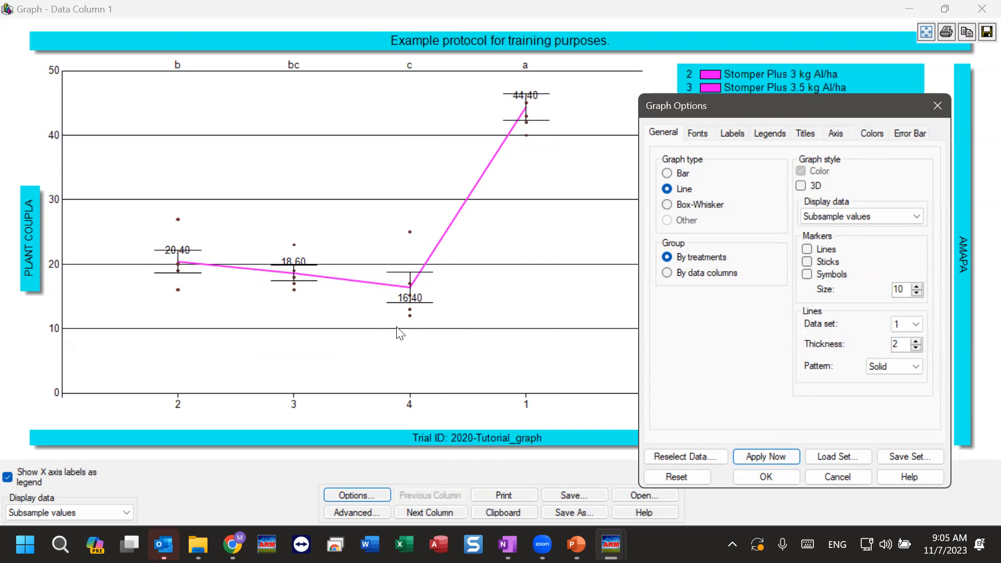
{"action": "left_click", "coordinate": [678, 174]}
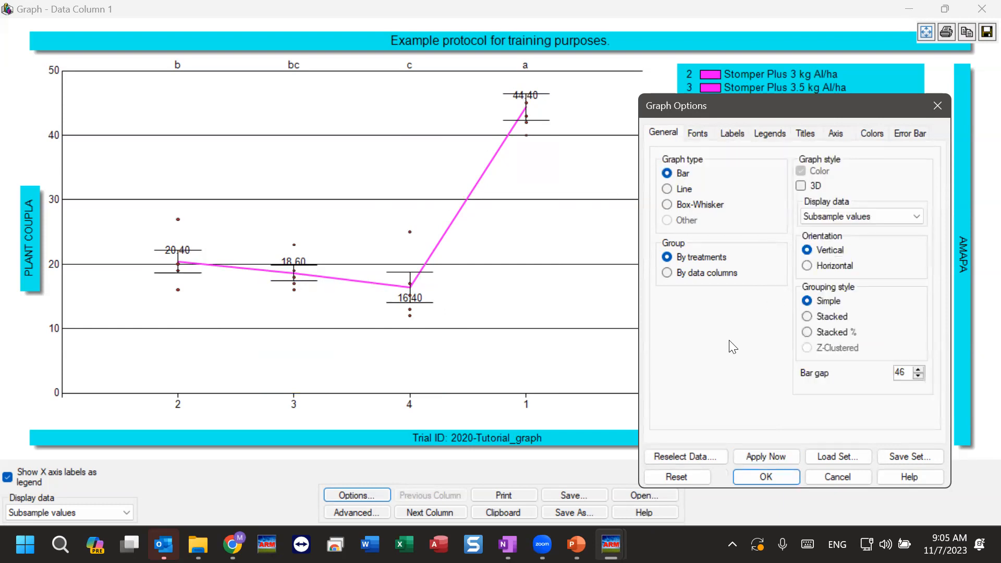
{"action": "left_click", "coordinate": [755, 456]}
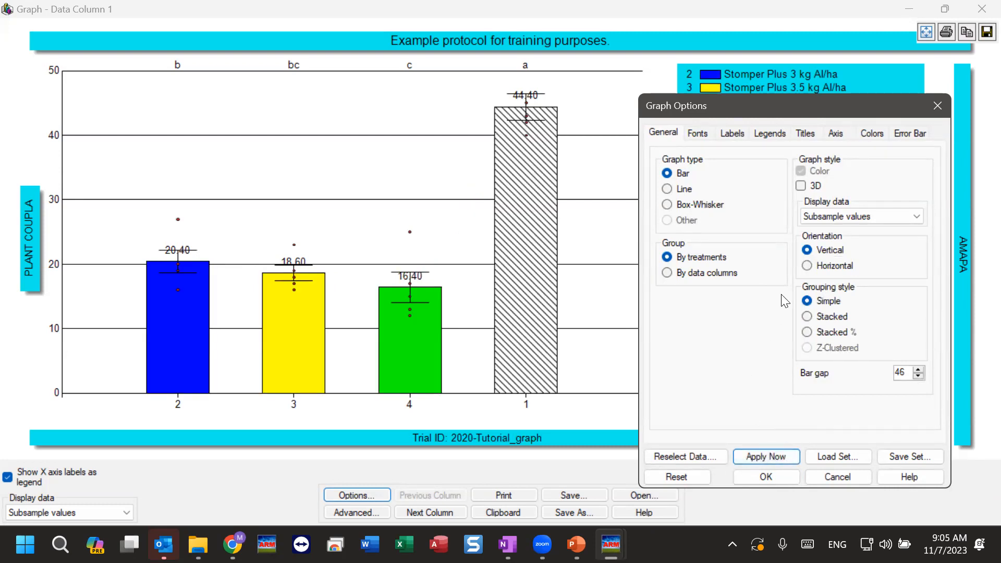
Try the Horizontal orientation for the bars, and restore the Vertical orientation
{"action": "left_click", "coordinate": [828, 266]}
{"action": "left_click", "coordinate": [767, 457]}
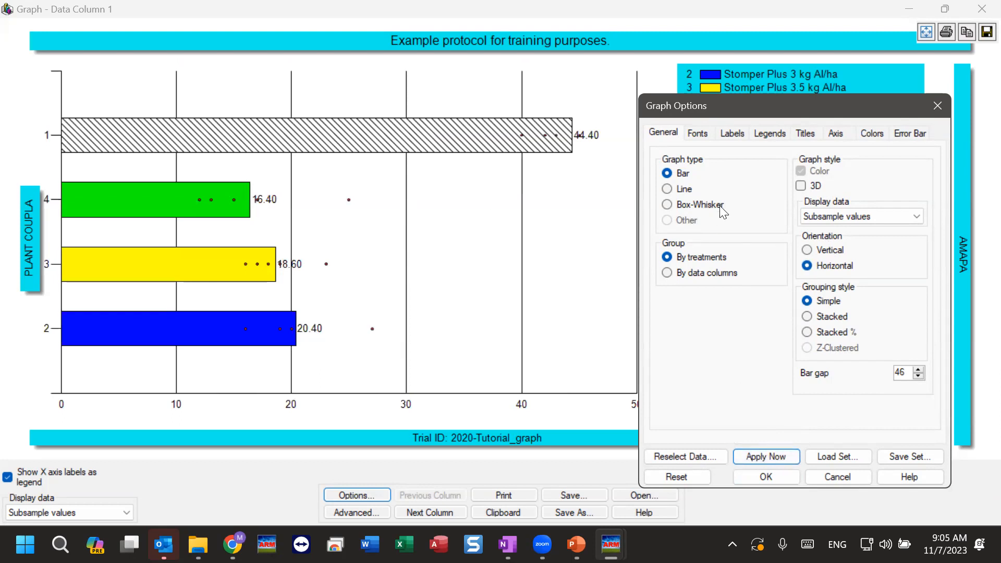
{"action": "left_click", "coordinate": [808, 251]}
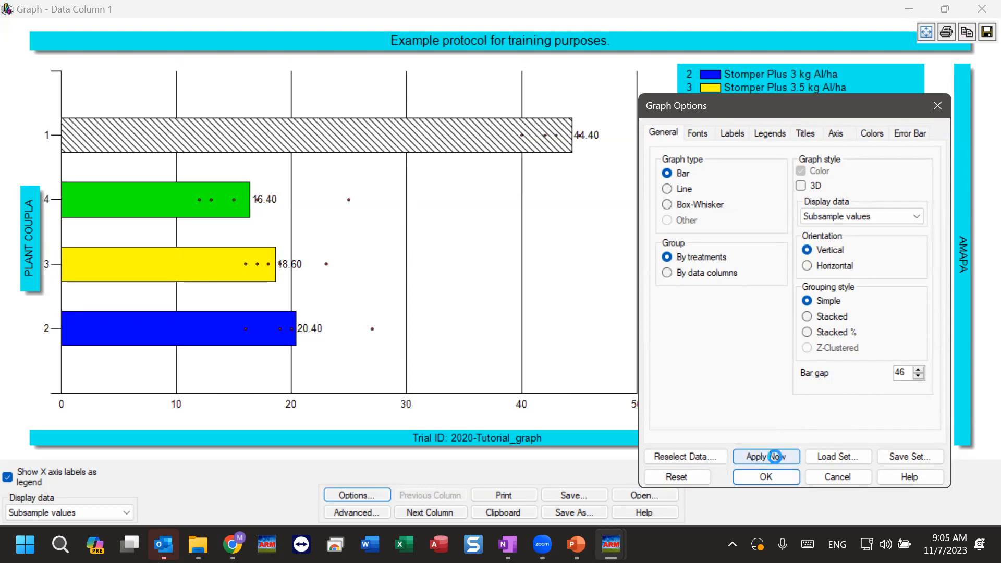
{"action": "left_click", "coordinate": [765, 457]}
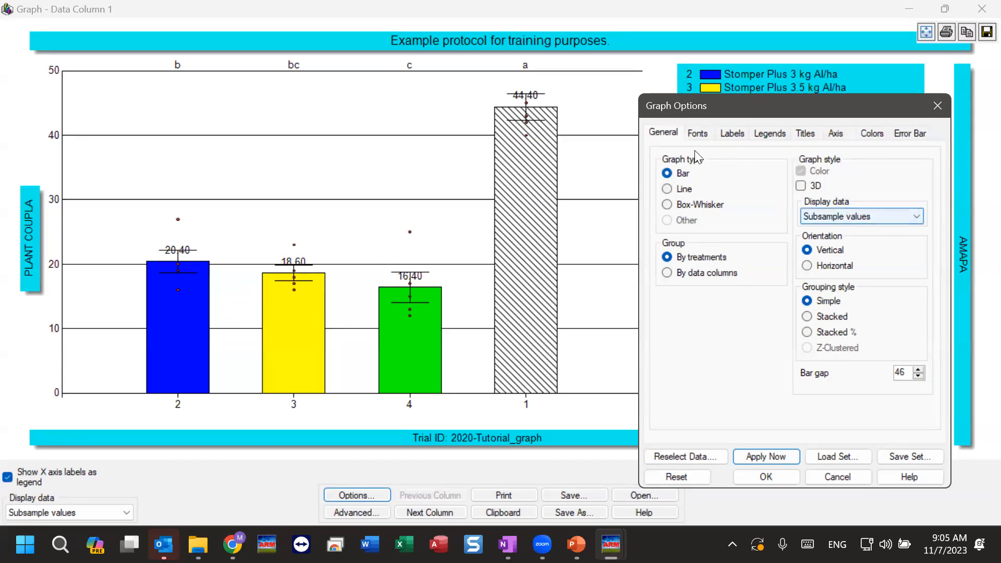
Preview the Line type's settings, return to Bar, and try the Stacked grouping style before restoring Simple
{"action": "left_click", "coordinate": [671, 134]}
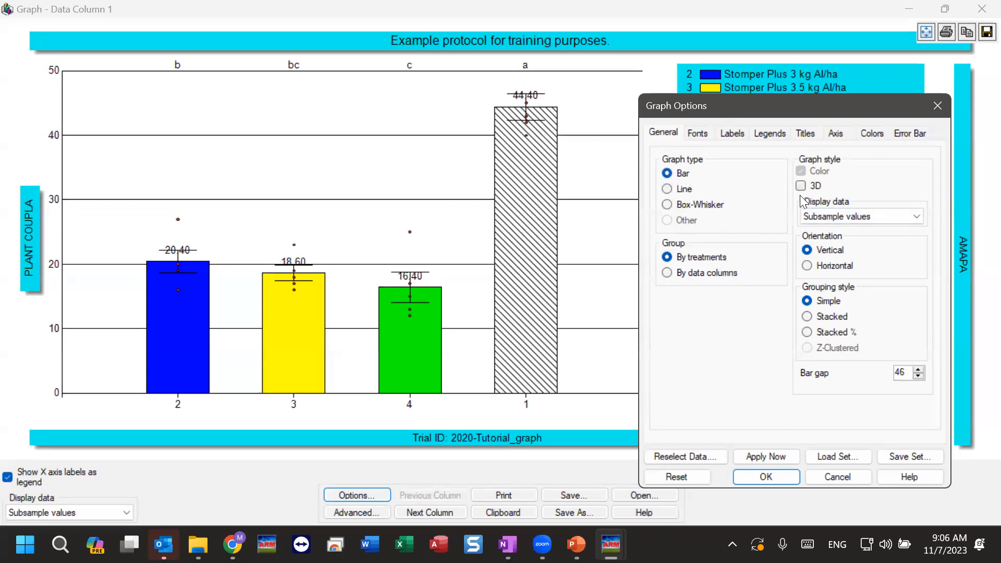
{"action": "left_click", "coordinate": [683, 193]}
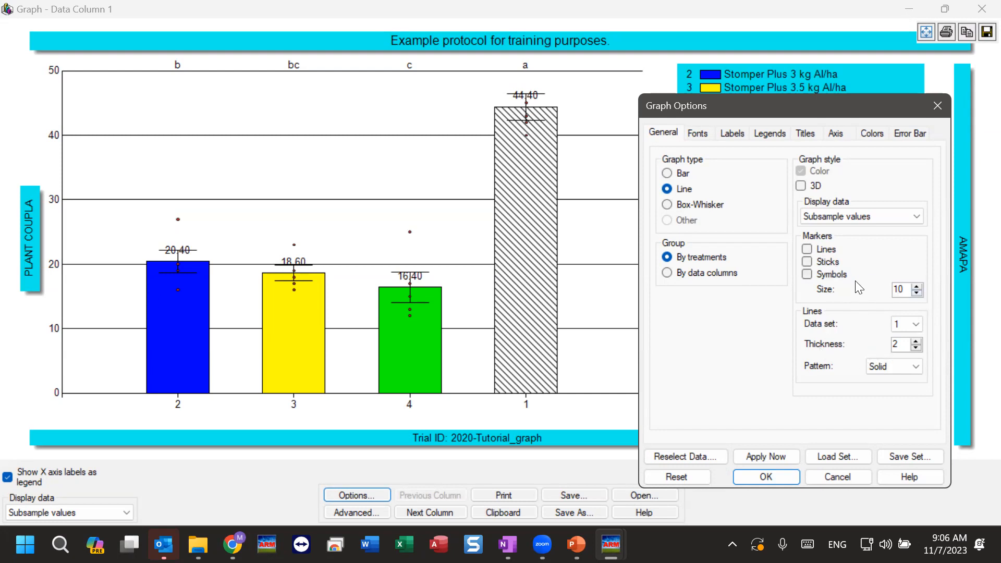
{"action": "left_click", "coordinate": [668, 174]}
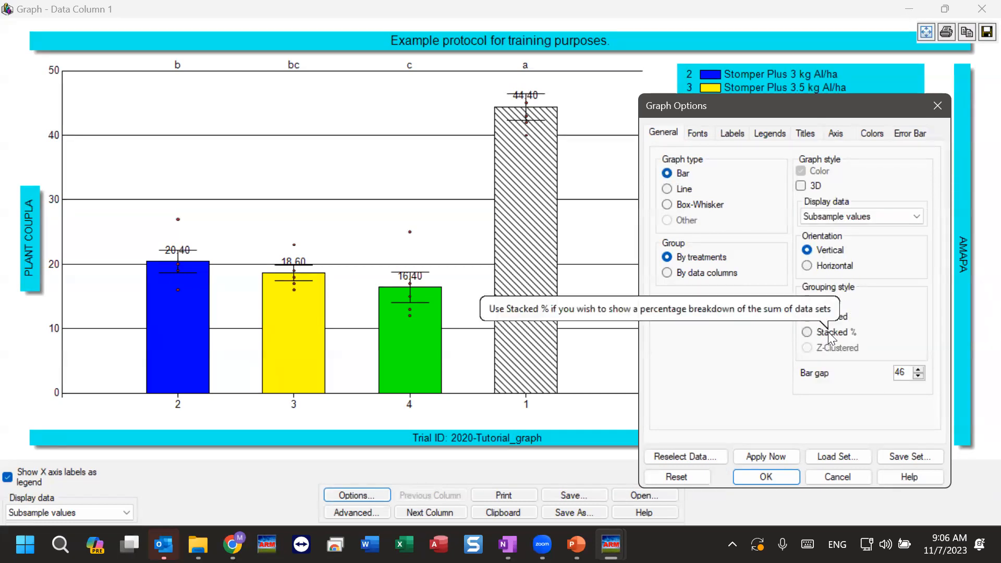
{"action": "left_click", "coordinate": [828, 316]}
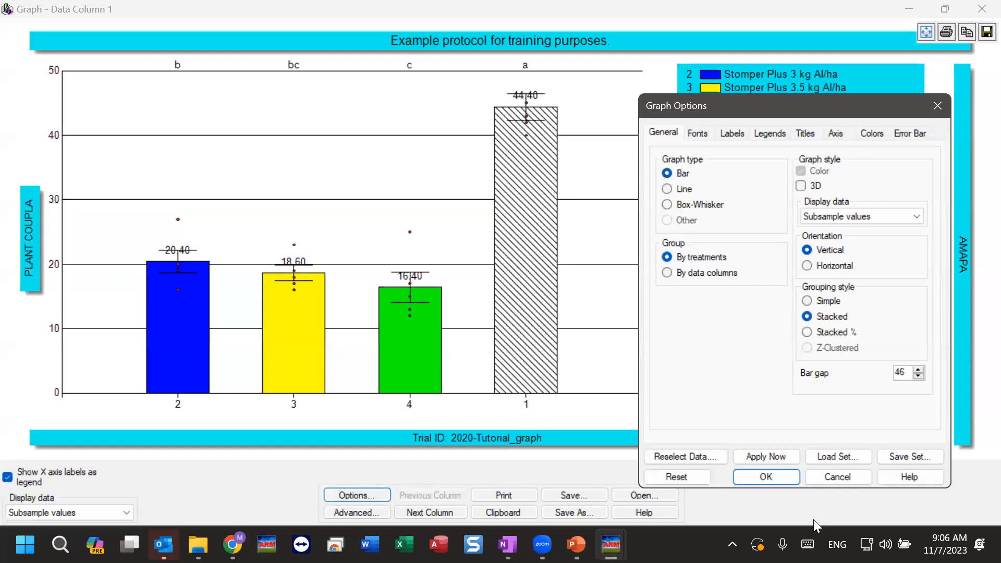
{"action": "left_click", "coordinate": [792, 456]}
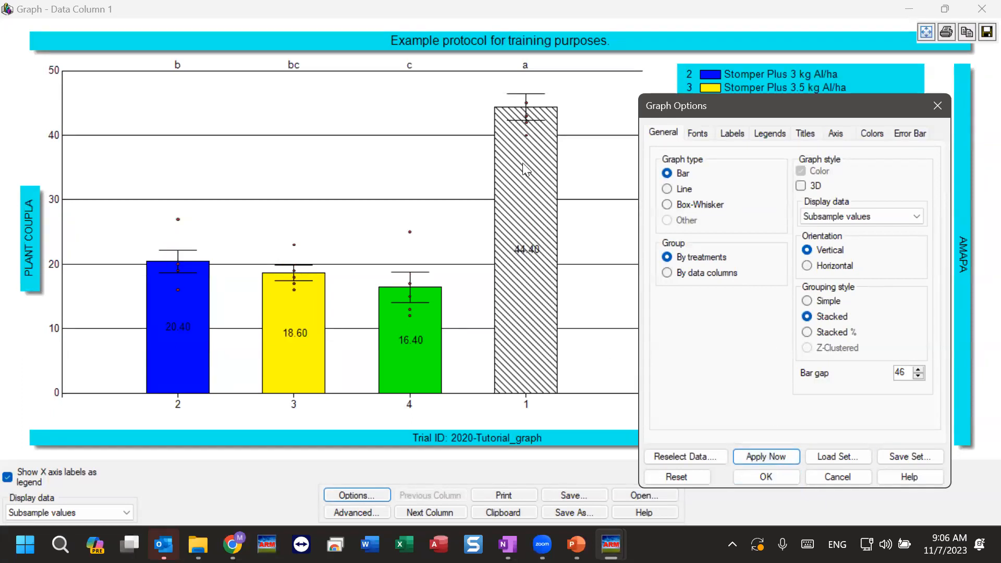
{"action": "left_click", "coordinate": [807, 301]}
{"action": "left_click", "coordinate": [765, 456]}
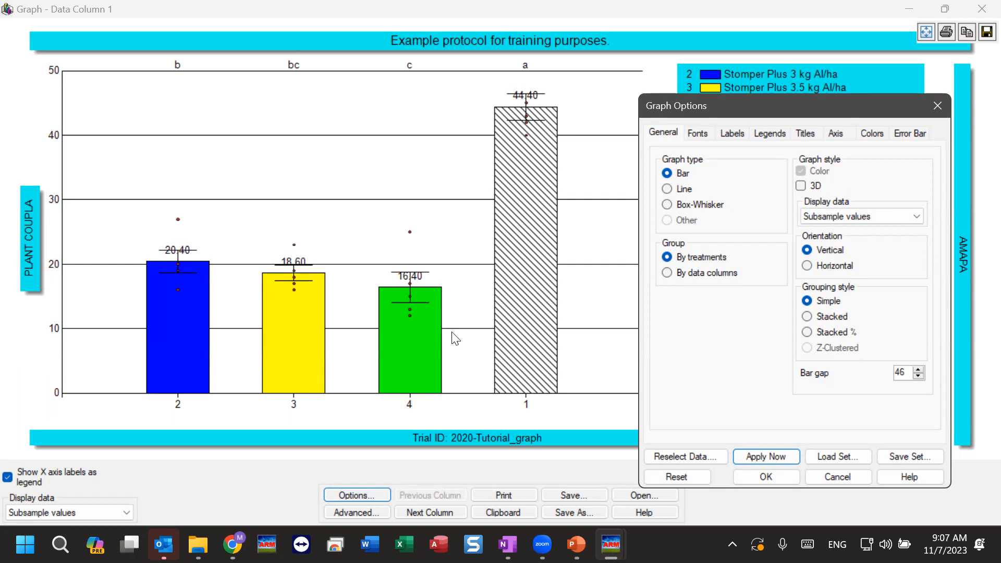
Set the graph's display data to None and apply it to remove the individual data points
{"action": "left_click", "coordinate": [856, 217]}
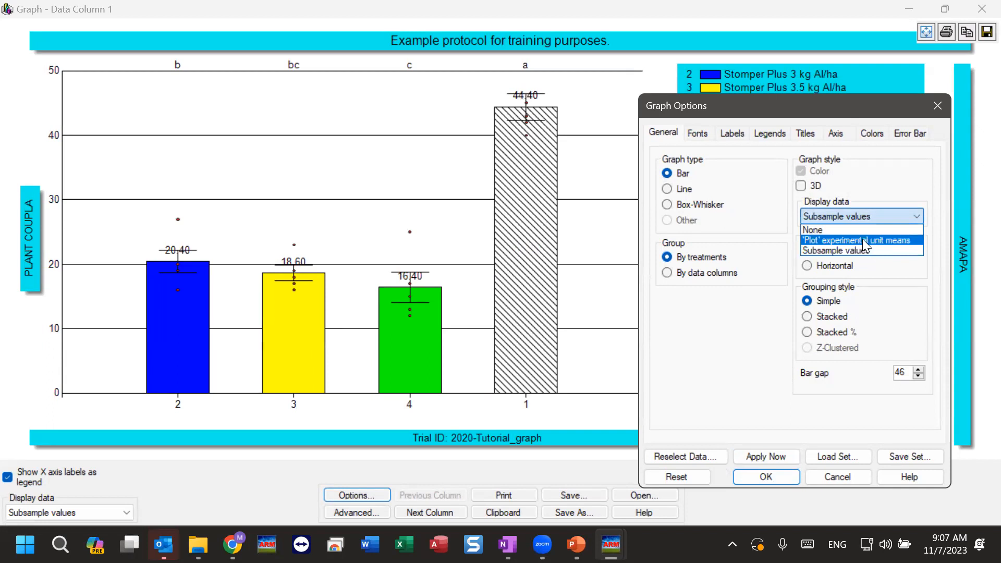
{"action": "left_click", "coordinate": [834, 233]}
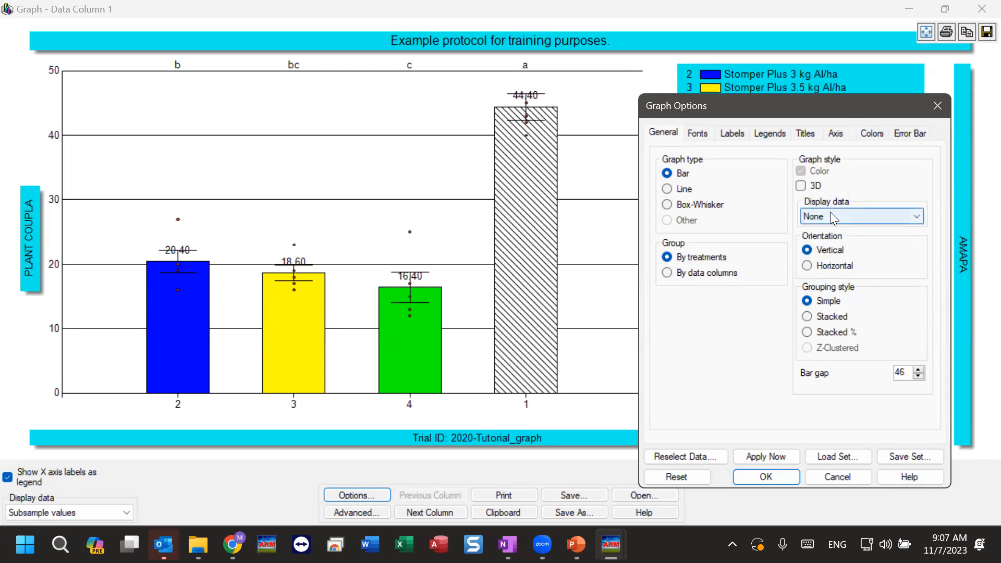
{"action": "left_click", "coordinate": [783, 455]}
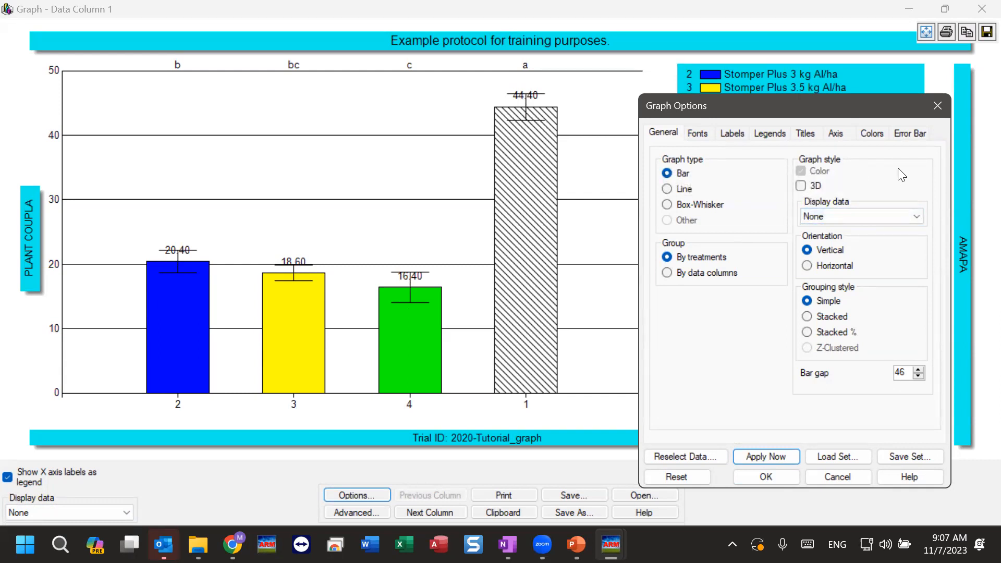
Make the graph title's font bold and apply the change to the graph
{"action": "left_click_drag", "start_coordinate": [796, 105], "coordinate": [775, 88]}
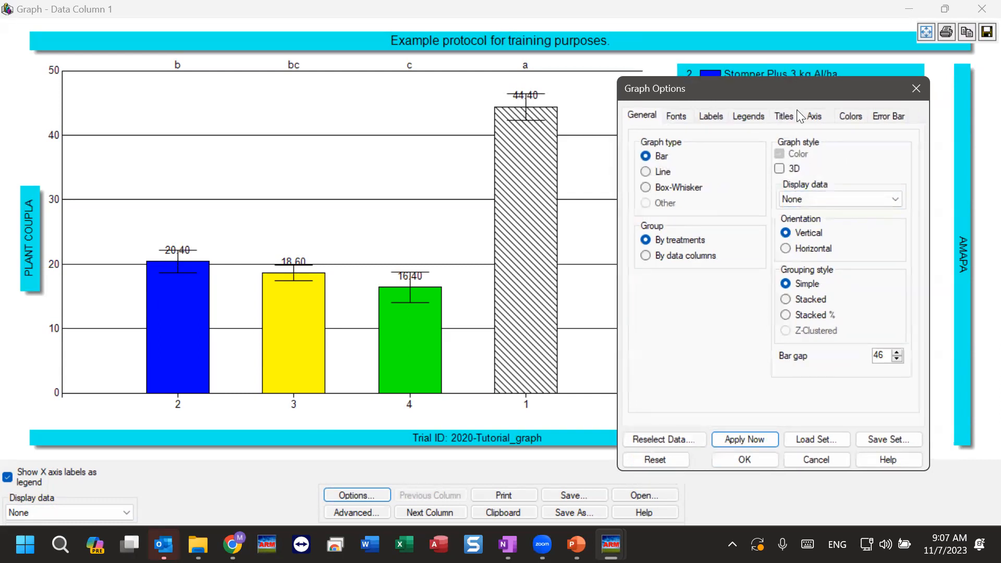
{"action": "left_click", "coordinate": [678, 116]}
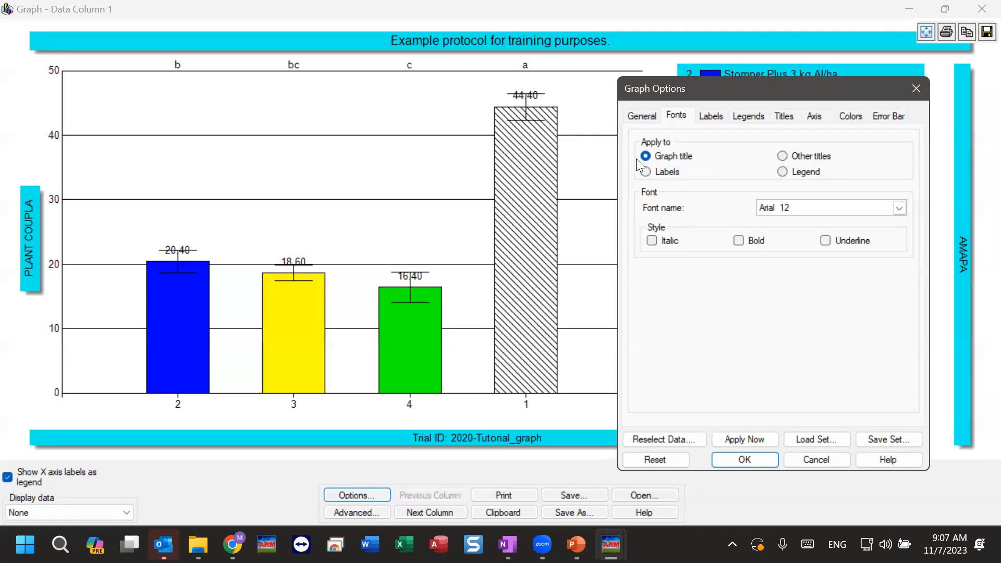
{"action": "left_click", "coordinate": [669, 173]}
{"action": "left_click", "coordinate": [671, 157]}
{"action": "left_click", "coordinate": [755, 435]}
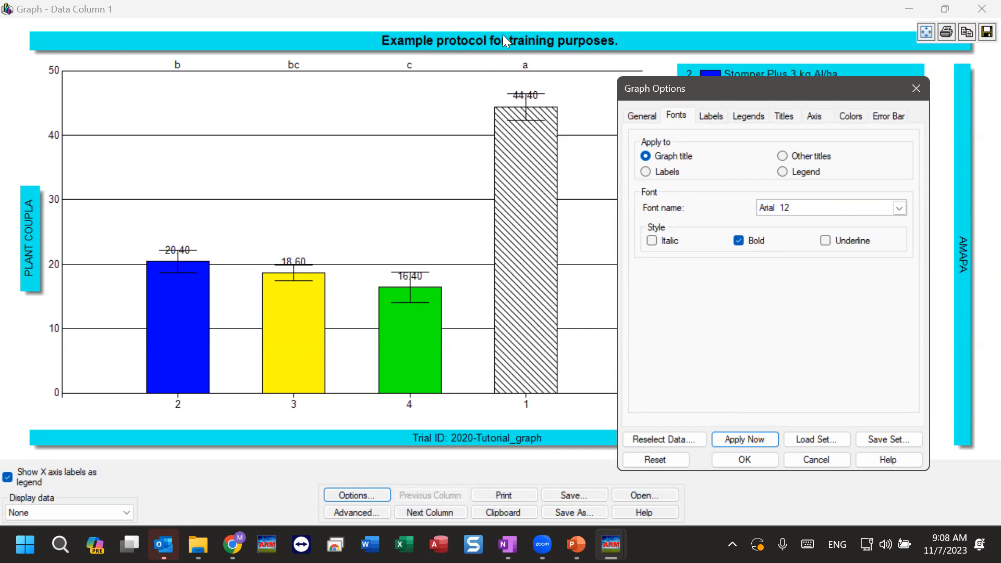
Open the graph's label settings and examine the X axis label text of treatments 2 and 4
{"action": "left_click", "coordinate": [713, 116]}
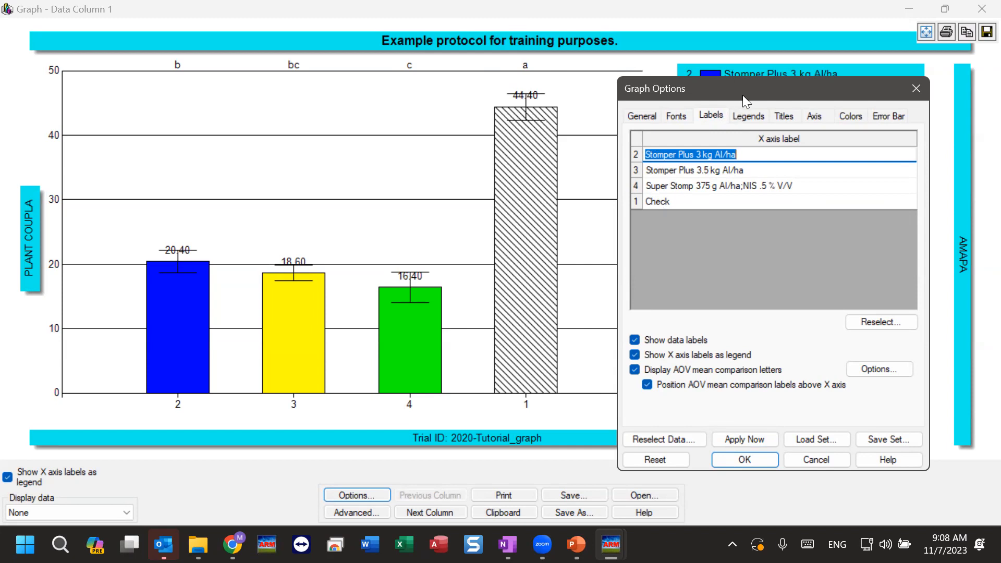
{"action": "left_click_drag", "start_coordinate": [742, 95], "coordinate": [753, 141]}
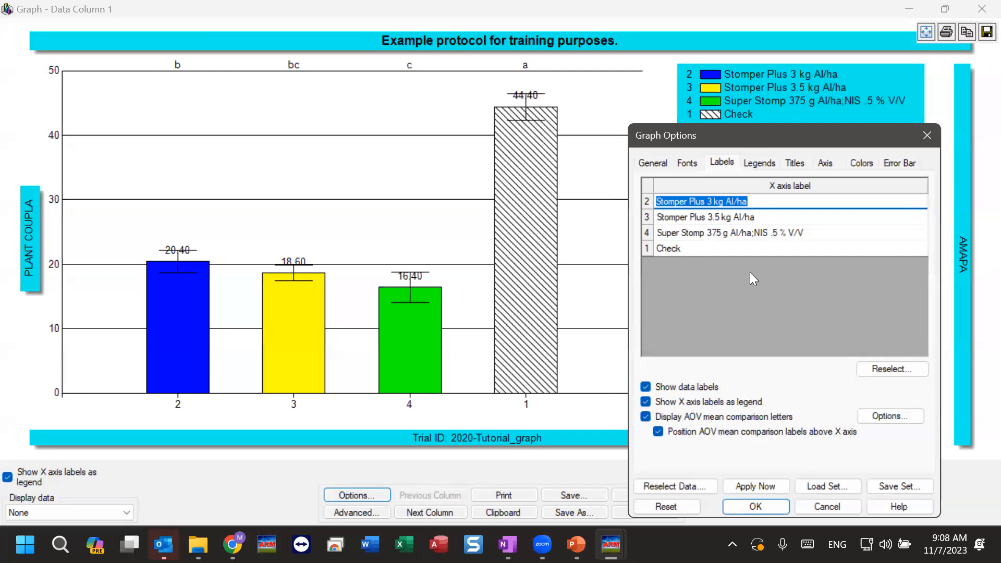
{"action": "left_click", "coordinate": [676, 201]}
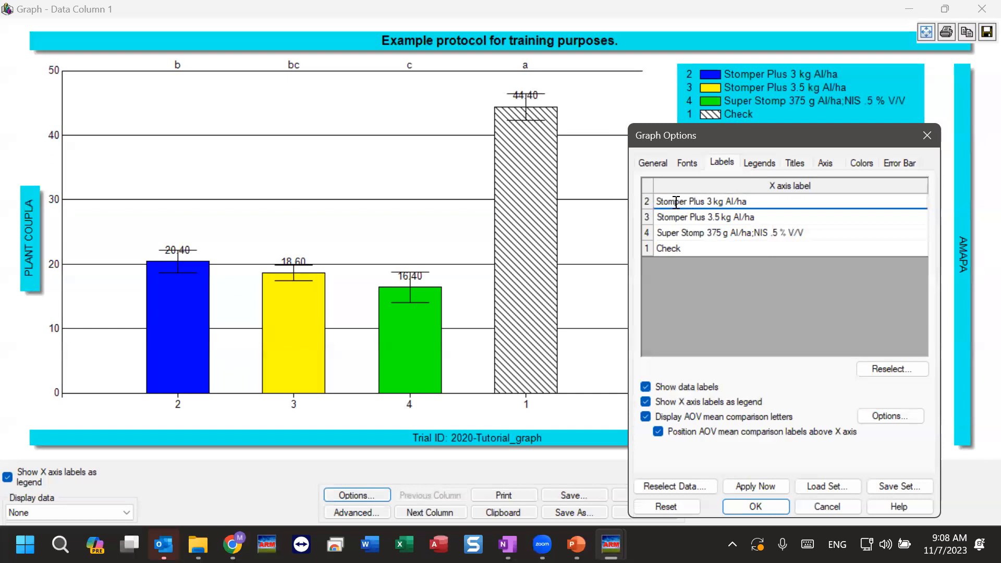
{"action": "left_click_drag", "start_coordinate": [705, 201], "coordinate": [746, 197]}
{"action": "double_click", "coordinate": [709, 201]}
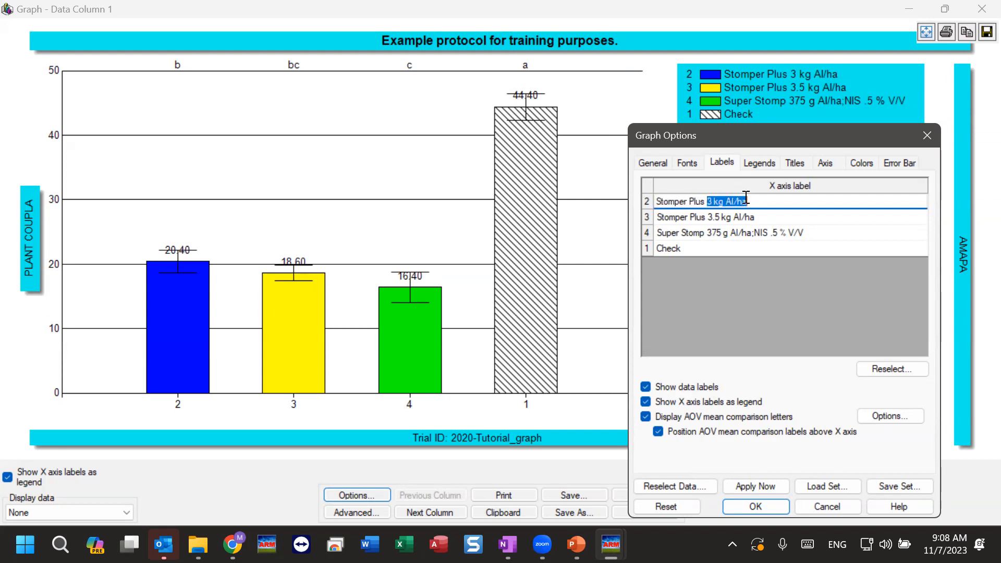
{"action": "left_click", "coordinate": [811, 232]}
{"action": "left_click_drag", "start_coordinate": [811, 231], "coordinate": [758, 233]}
{"action": "left_click", "coordinate": [750, 233]}
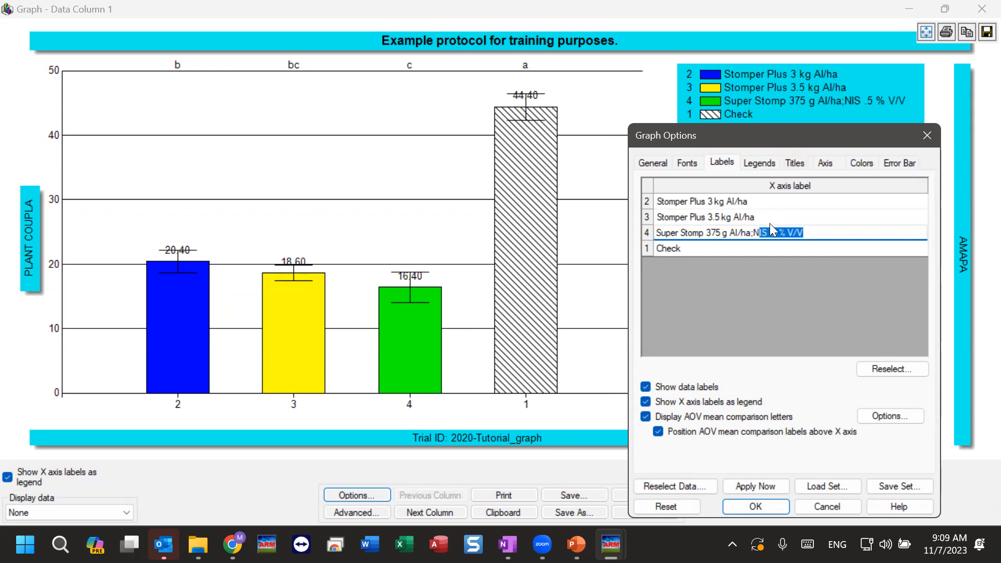
Shorten treatment 4's X axis label to "Super Stomp+NIS" and apply it without saving the labels to the Trial Map
{"action": "left_click", "coordinate": [720, 248]}
{"action": "left_click", "coordinate": [720, 230]}
{"action": "left_click", "coordinate": [719, 230]}
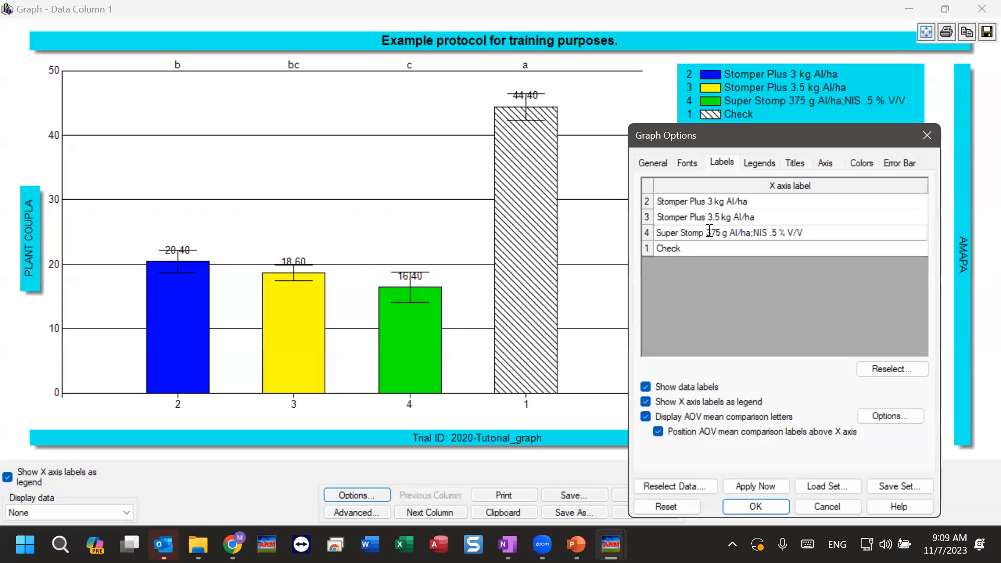
{"action": "left_click_drag", "start_coordinate": [706, 231], "coordinate": [751, 232]}
{"action": "key", "text": "Delete"}
{"action": "key", "text": "Delete"}
{"action": "type", "text": "+"}
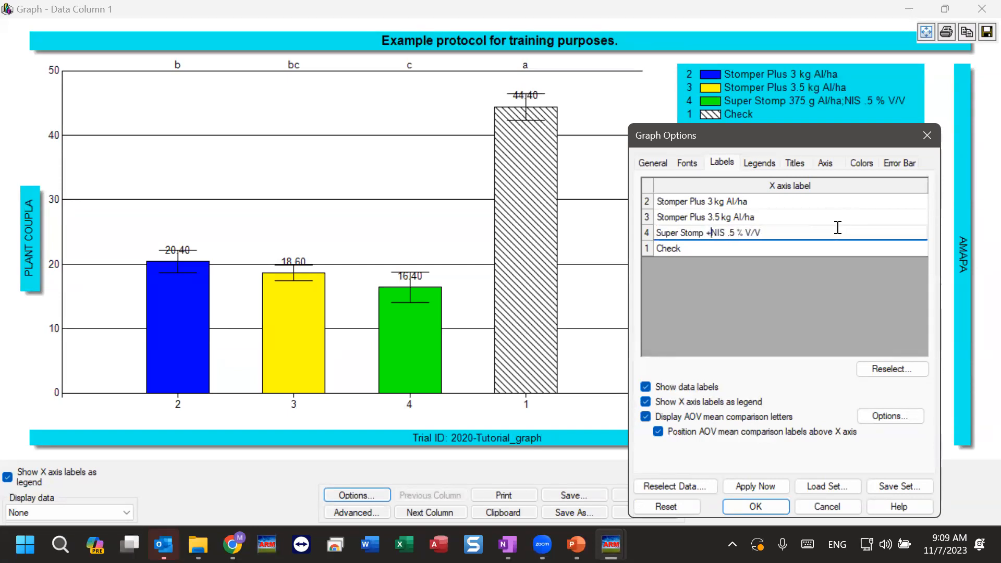
{"action": "key", "text": "BackSpace"}
{"action": "key", "text": "End"}
{"action": "key", "text": "BackSpace"}
{"action": "type", "text": "="}
{"action": "key", "text": "BackSpace"}
{"action": "key", "text": "BackSpace"}
{"action": "key", "text": "BackSpace"}
{"action": "key", "text": "BackSpace"}
{"action": "key", "text": "BackSpace"}
{"action": "key", "text": "BackSpace"}
{"action": "key", "text": "BackSpace"}
{"action": "key", "text": "BackSpace"}
{"action": "key", "text": "BackSpace"}
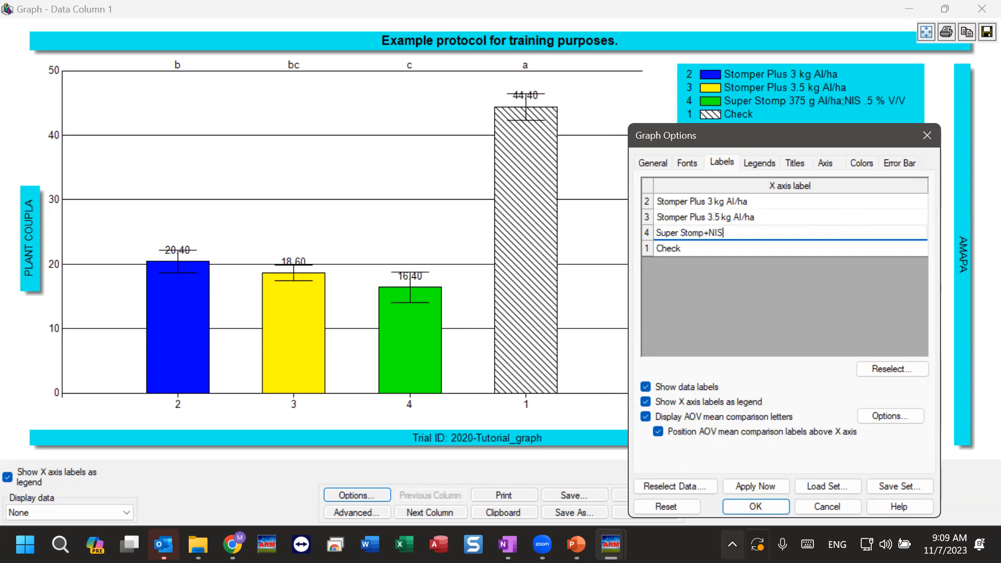
{"action": "left_click", "coordinate": [768, 484]}
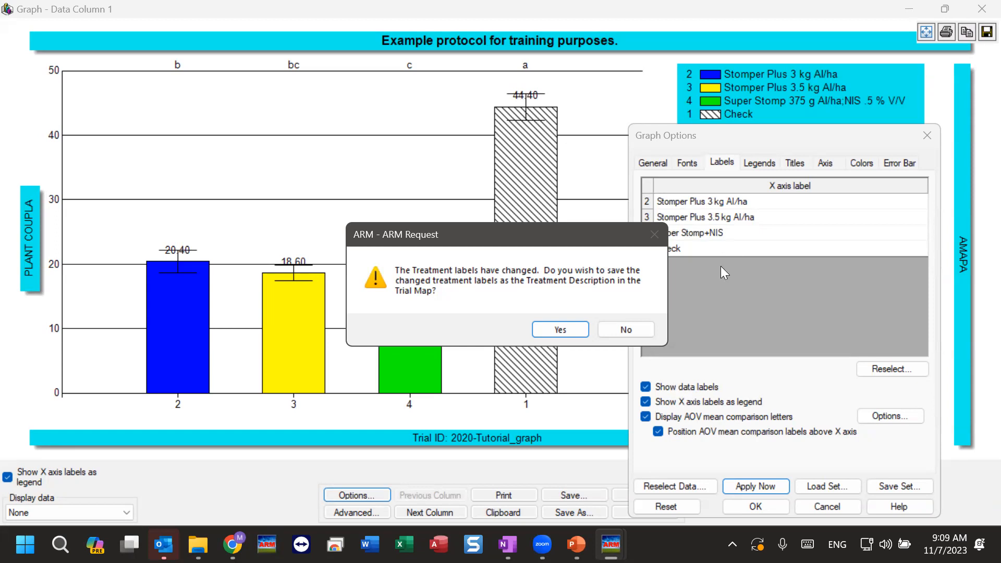
{"action": "left_click", "coordinate": [629, 330]}
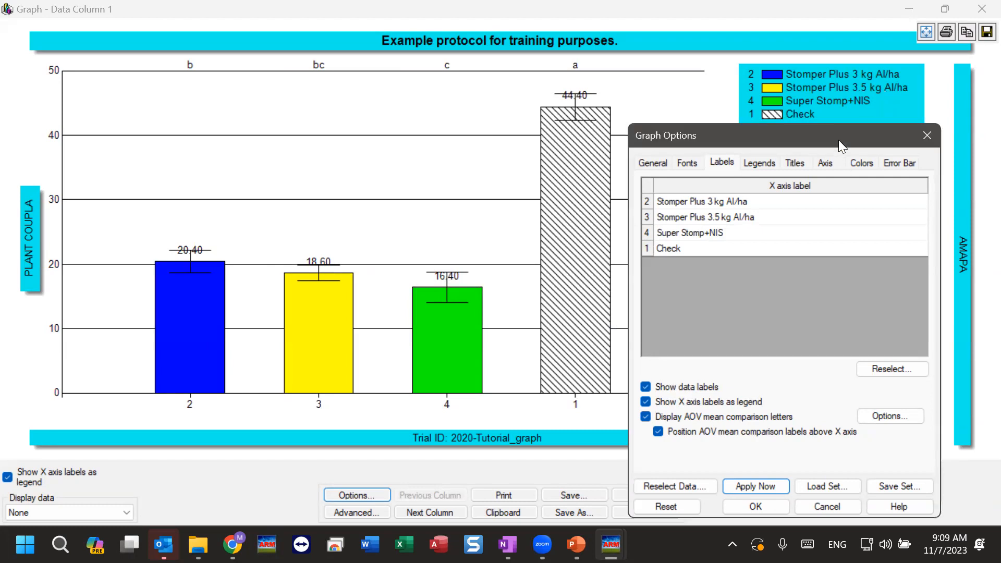
Hide the data labels on the bars and apply the change to the graph
{"action": "left_click_drag", "start_coordinate": [838, 139], "coordinate": [849, 144]}
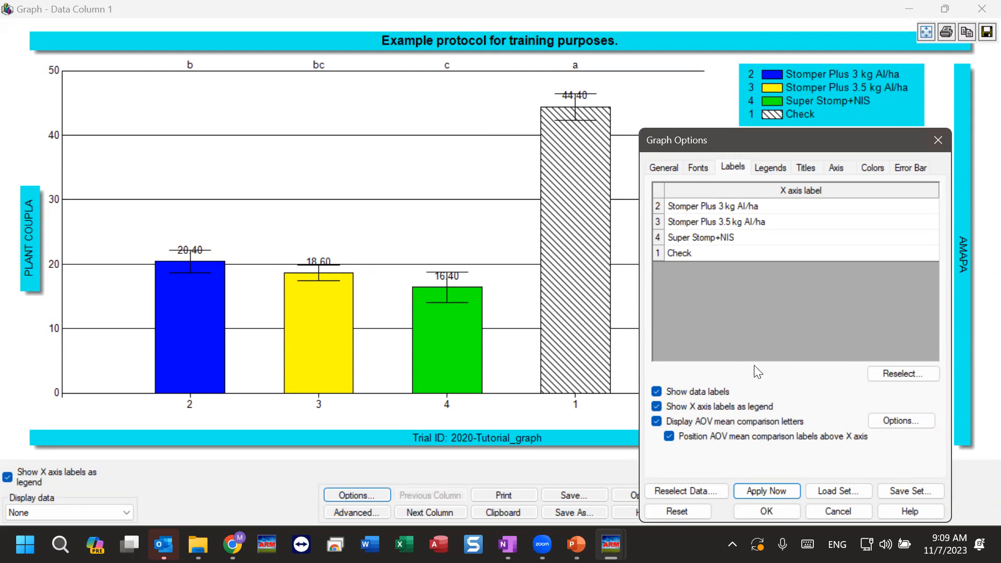
{"action": "left_click", "coordinate": [679, 394]}
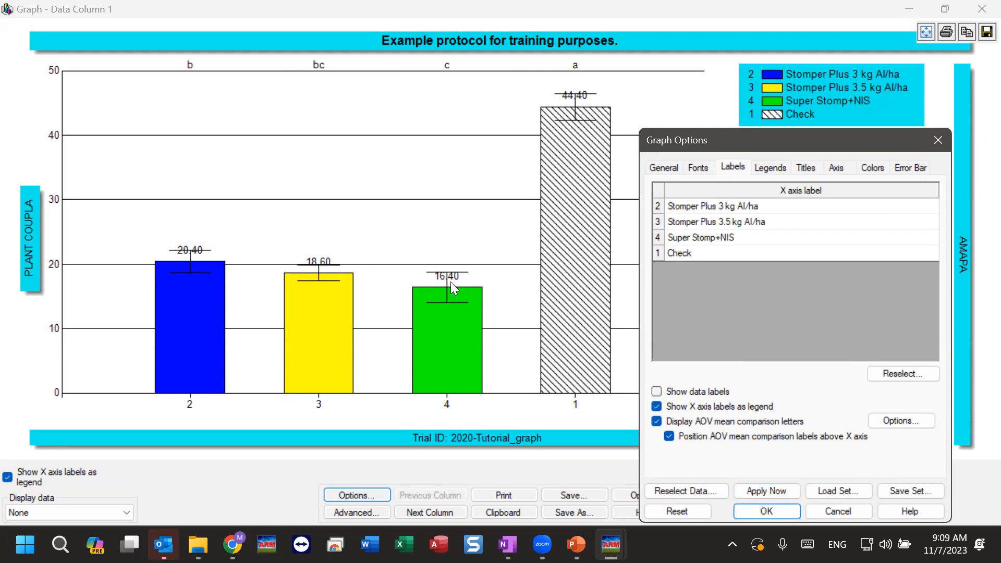
{"action": "left_click", "coordinate": [760, 489]}
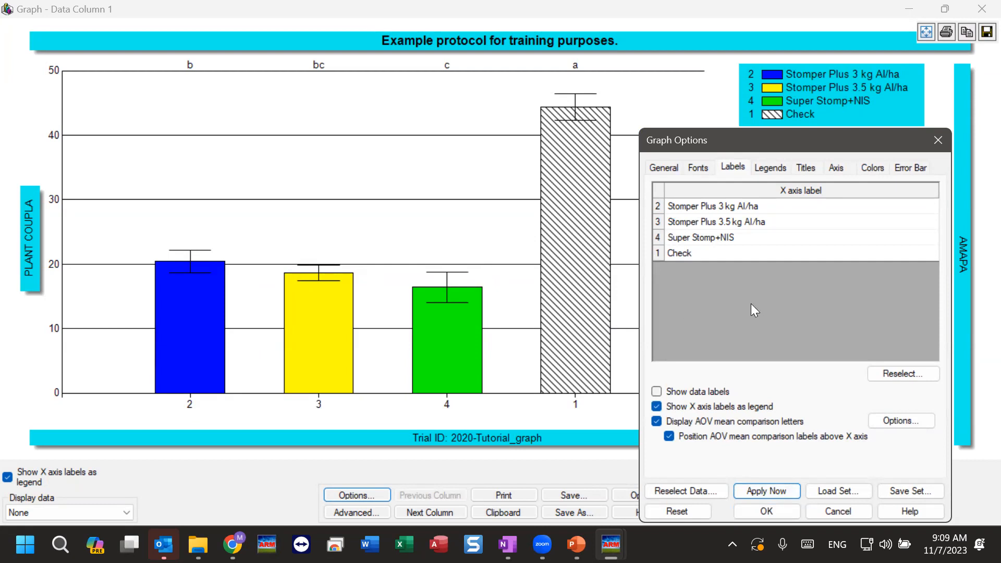
Place the treatment names under the bars instead of in the legend, and apply the change
{"action": "left_click", "coordinate": [685, 405]}
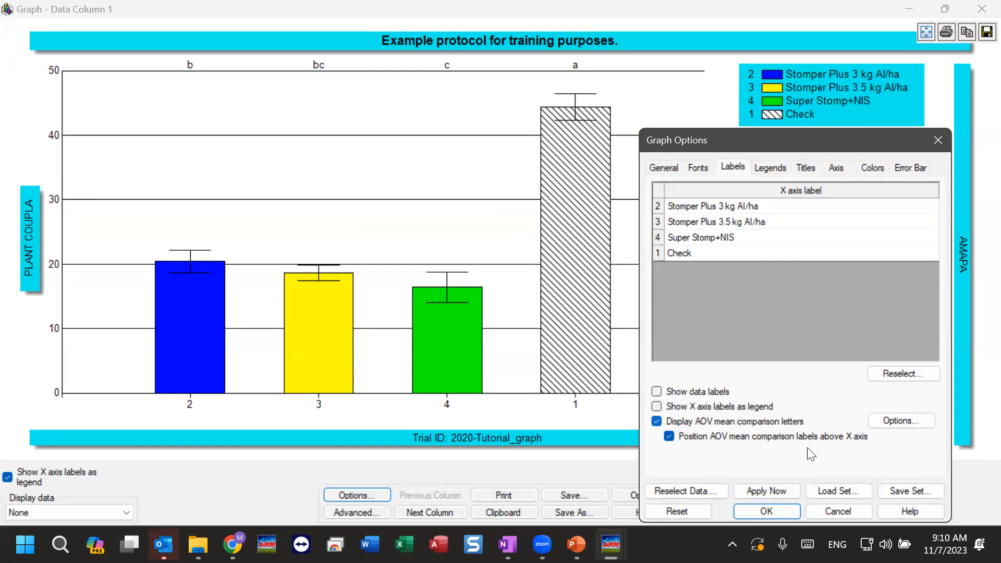
{"action": "left_click", "coordinate": [768, 489]}
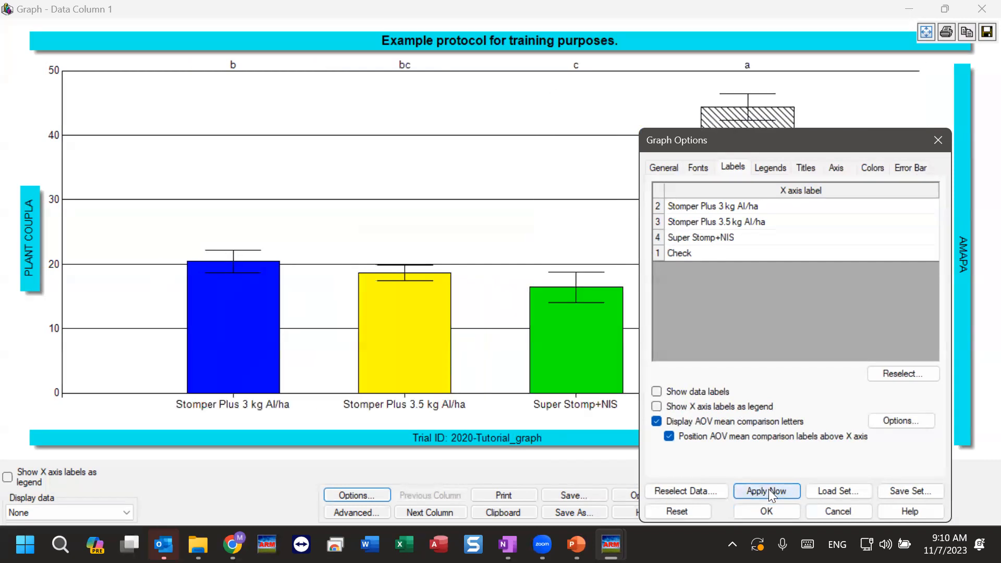
{"action": "left_click_drag", "start_coordinate": [755, 140], "coordinate": [807, 136]}
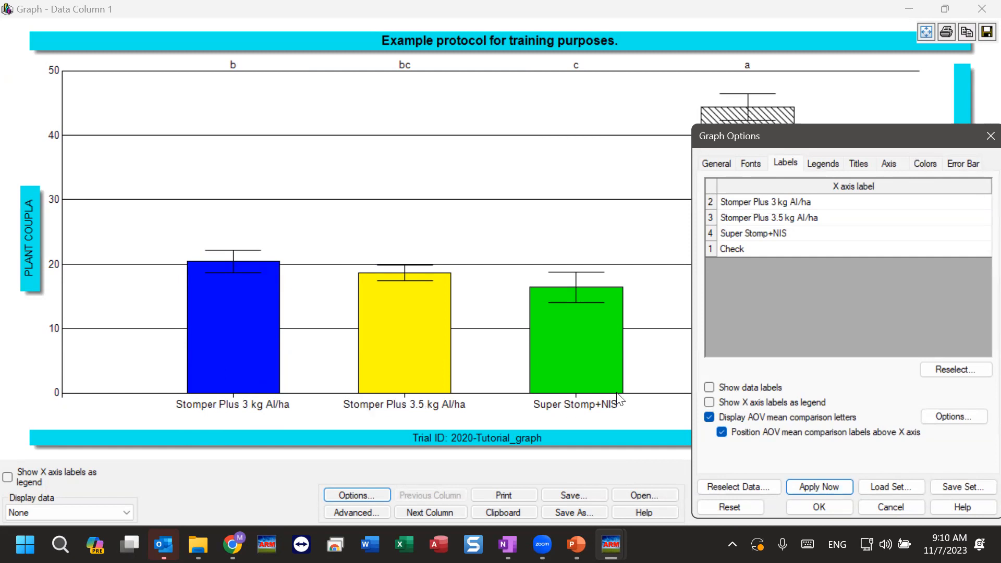
{"action": "left_click_drag", "start_coordinate": [846, 133], "coordinate": [851, 142]}
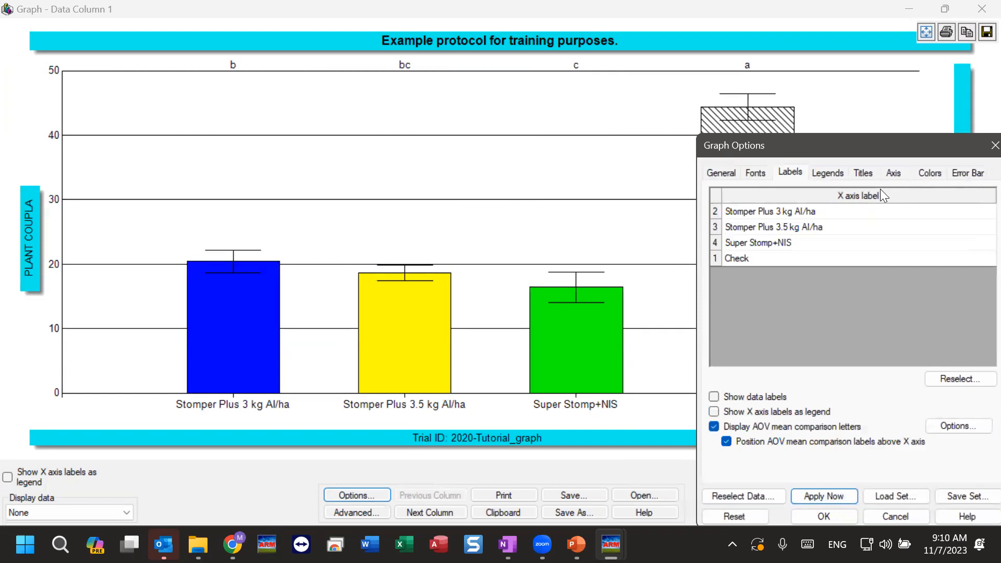
Regenerate the X axis labels from the already selected treatment fields and apply them without saving to the Trial Map
{"action": "left_click_drag", "start_coordinate": [851, 144], "coordinate": [795, 91]}
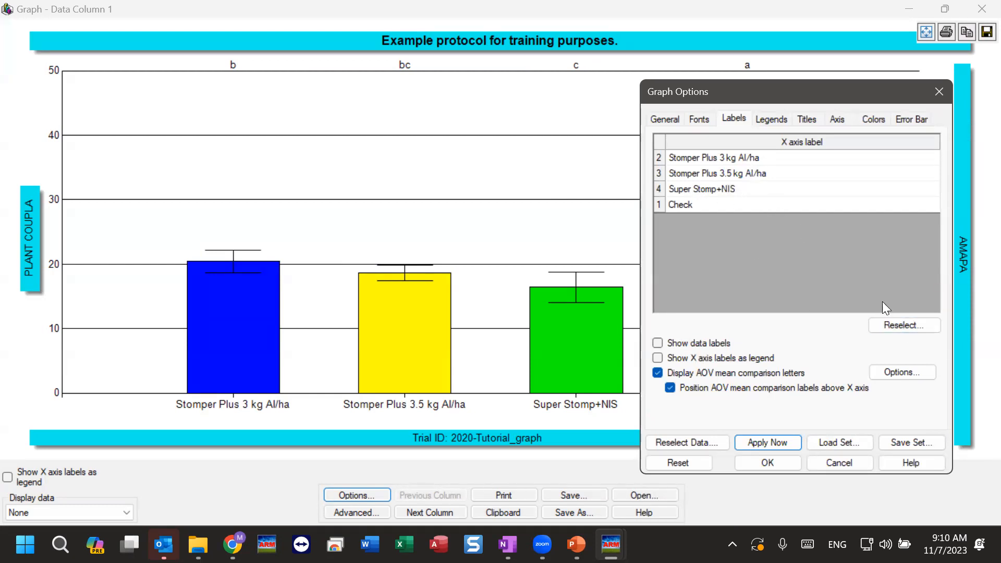
{"action": "left_click", "coordinate": [888, 325]}
{"action": "left_click", "coordinate": [498, 388]}
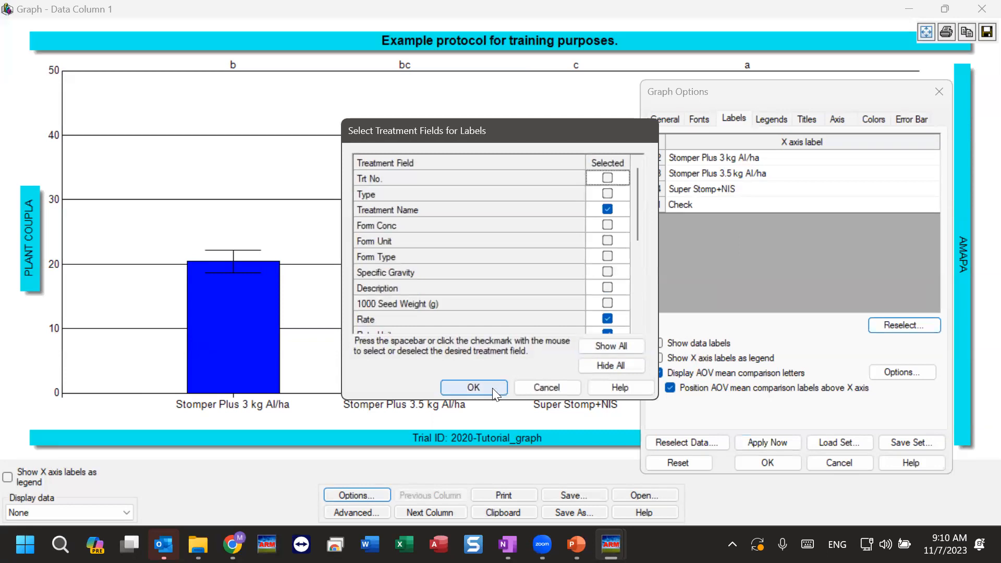
{"action": "left_click", "coordinate": [794, 442]}
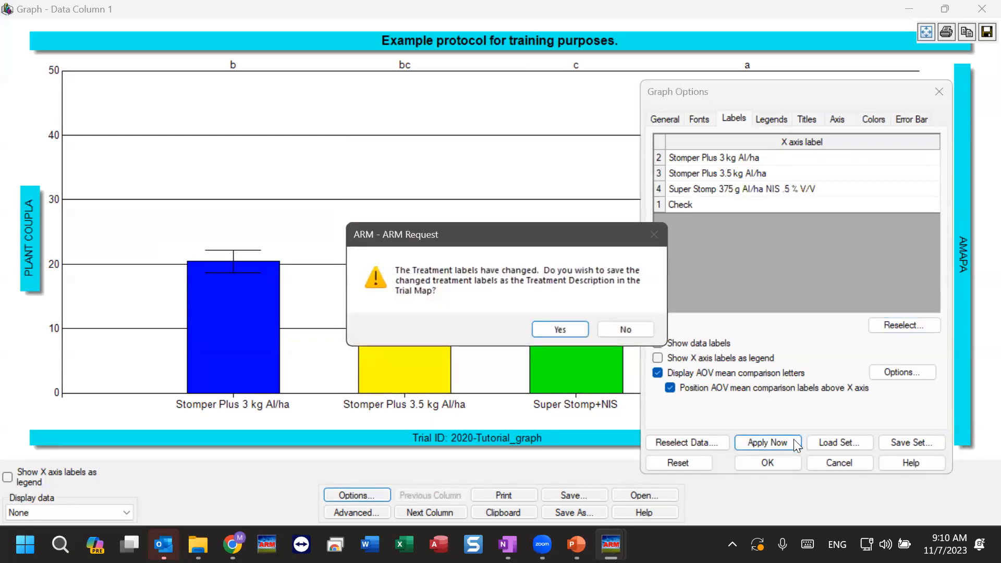
{"action": "left_click", "coordinate": [636, 328]}
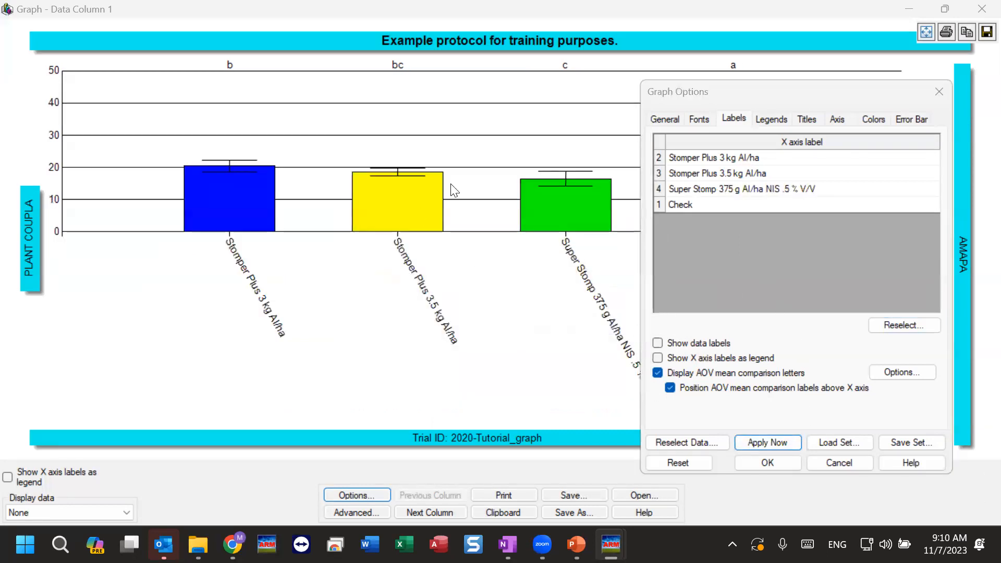
{"action": "left_click", "coordinate": [812, 93]}
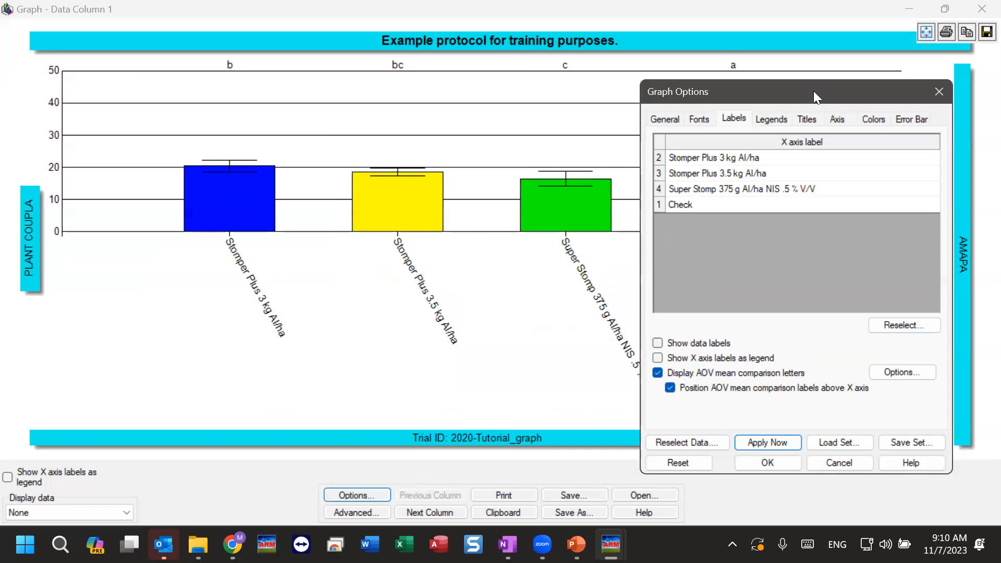
{"action": "left_click_drag", "start_coordinate": [813, 91], "coordinate": [956, 103]}
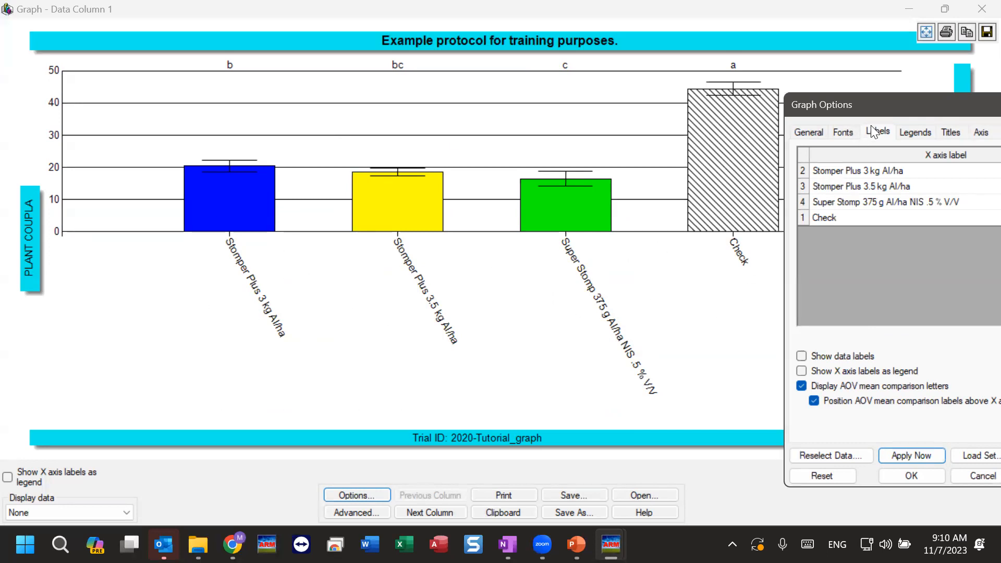
Show the X axis labels as a legend again and apply the change
{"action": "left_click_drag", "start_coordinate": [889, 108], "coordinate": [686, 106]}
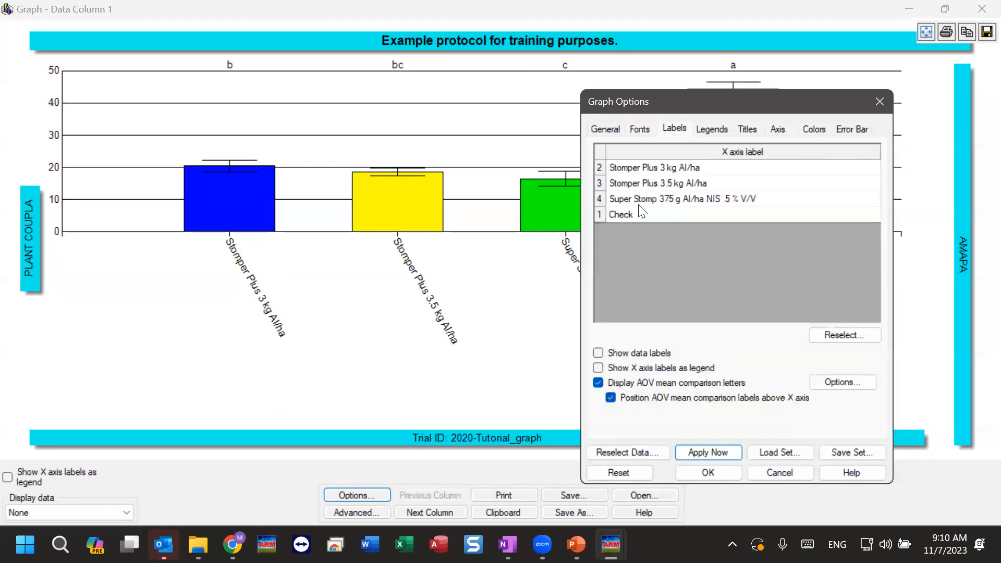
{"action": "left_click", "coordinate": [609, 367]}
{"action": "left_click", "coordinate": [710, 452]}
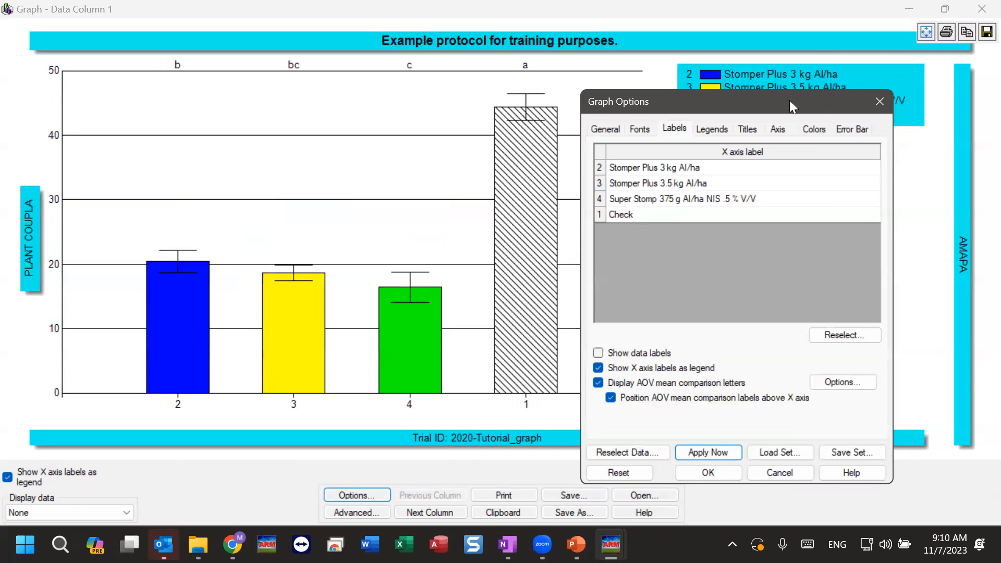
{"action": "left_click_drag", "start_coordinate": [789, 104], "coordinate": [894, 121]}
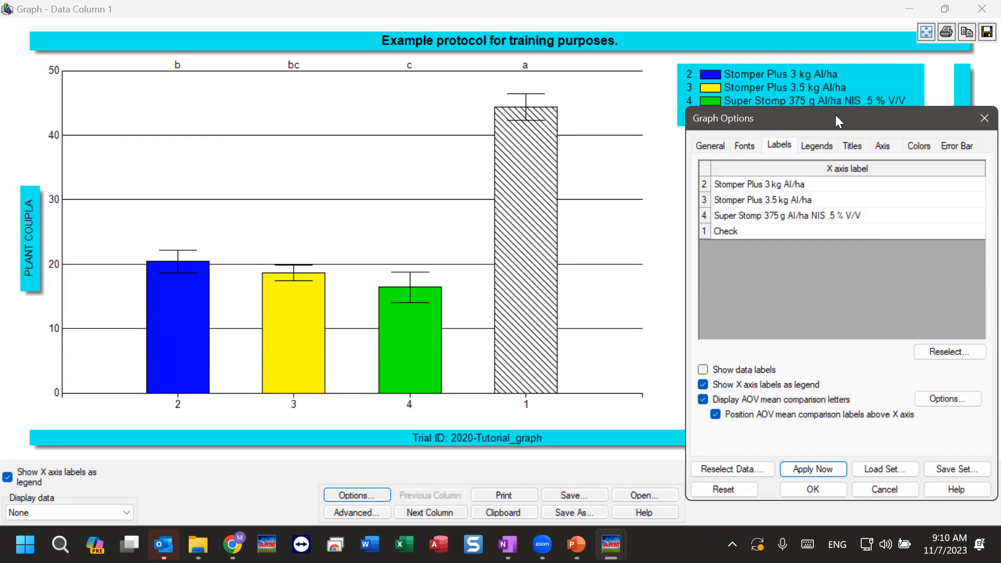
Try the graph without the AOV mean comparison letters, and restore the letters
{"action": "left_click_drag", "start_coordinate": [825, 118], "coordinate": [719, 92]}
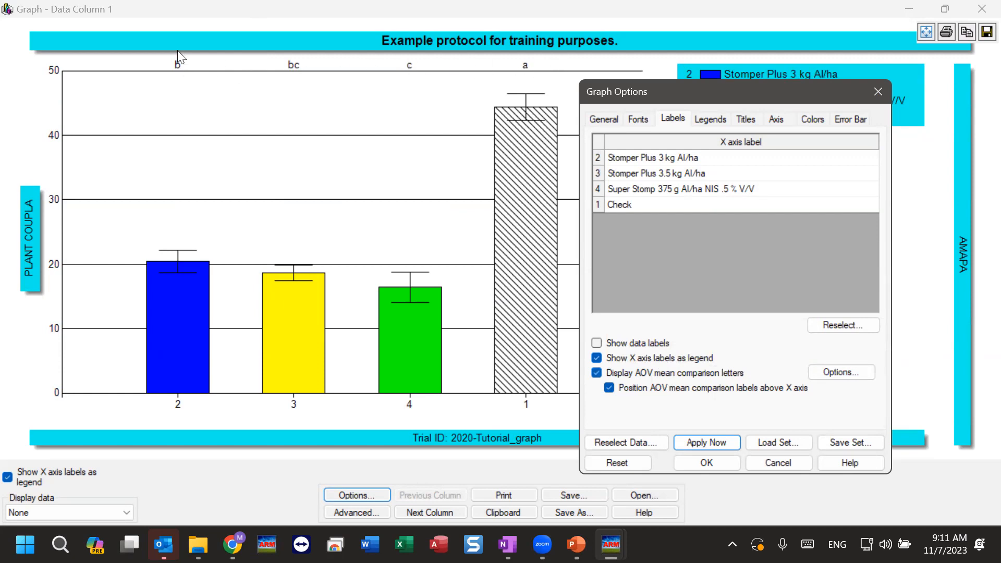
{"action": "left_click", "coordinate": [654, 374]}
{"action": "left_click", "coordinate": [707, 439]}
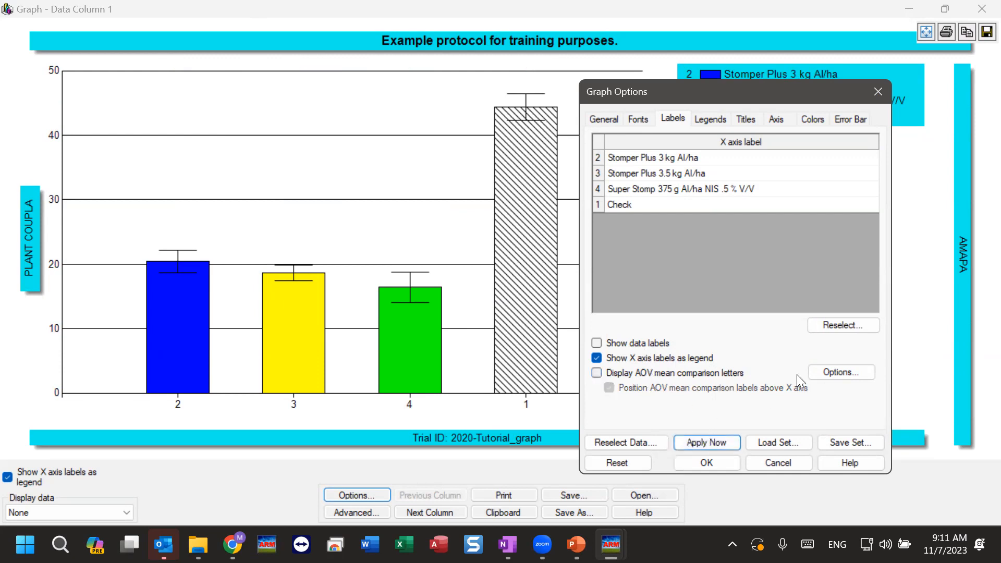
{"action": "left_click", "coordinate": [739, 374]}
{"action": "left_click", "coordinate": [718, 442]}
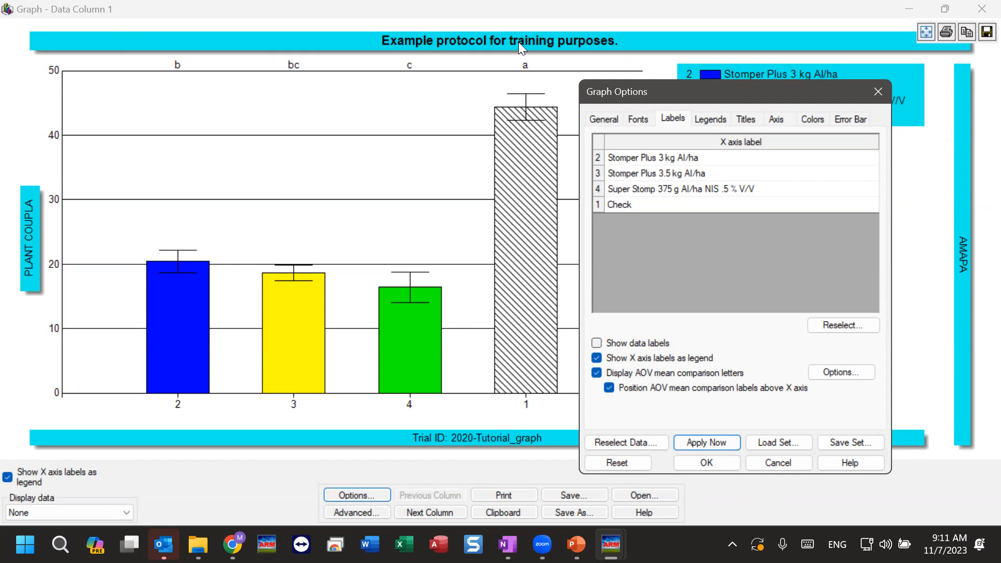
Review the AOV mean comparison report options, close them unchanged, and view the graph's legend text and color settings
{"action": "left_click", "coordinate": [820, 373]}
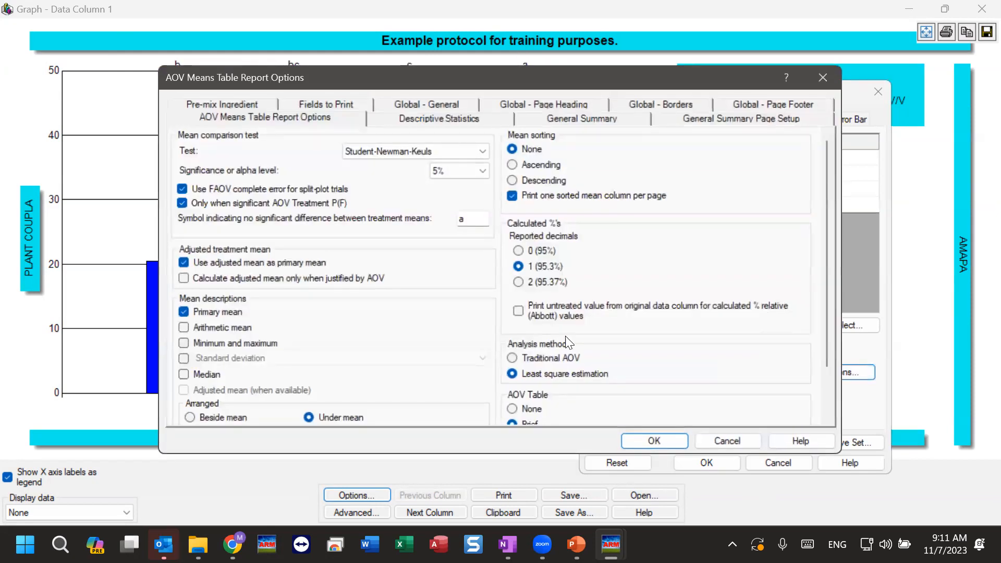
{"action": "left_click", "coordinate": [824, 78]}
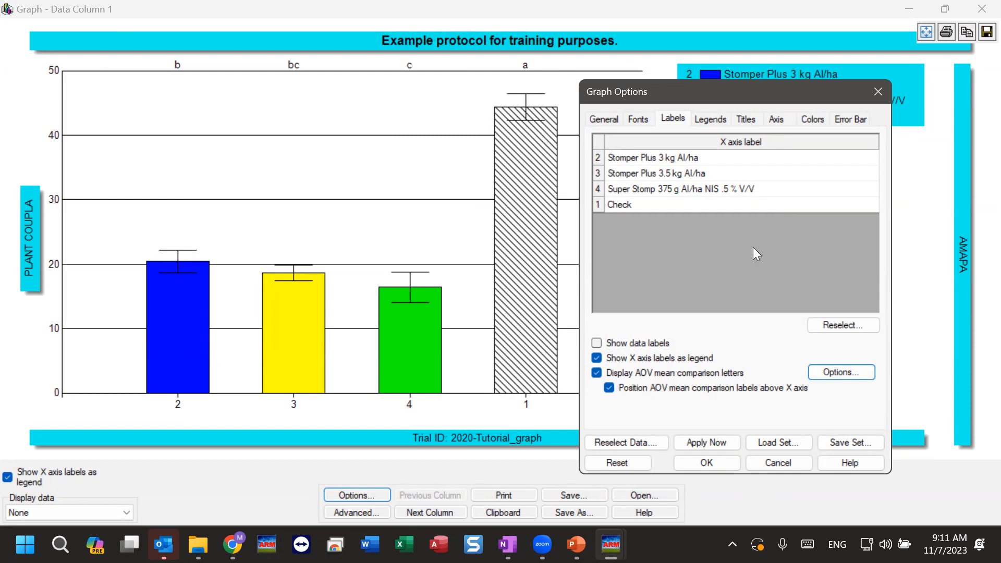
{"action": "left_click", "coordinate": [713, 118]}
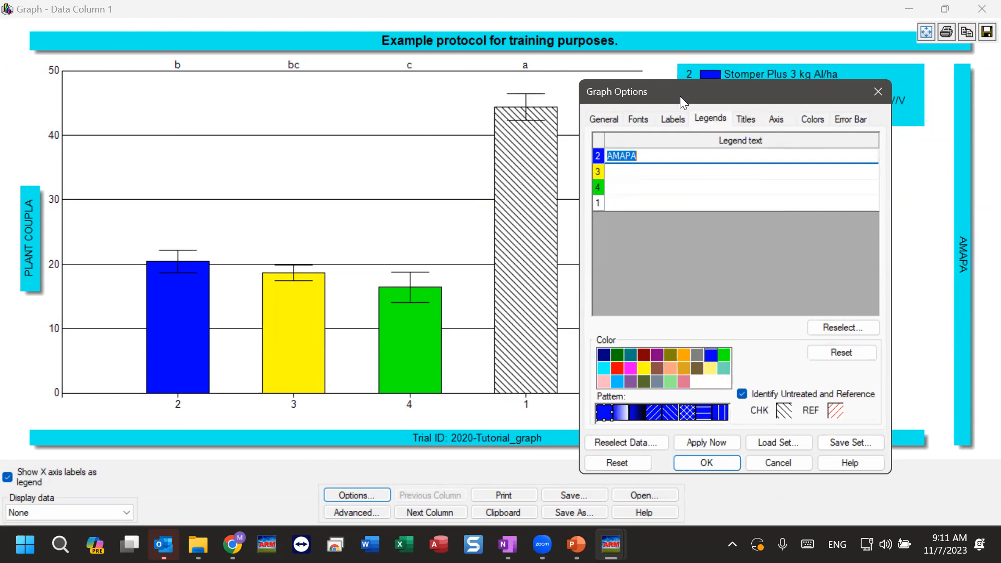
{"action": "left_click_drag", "start_coordinate": [680, 96], "coordinate": [675, 124]}
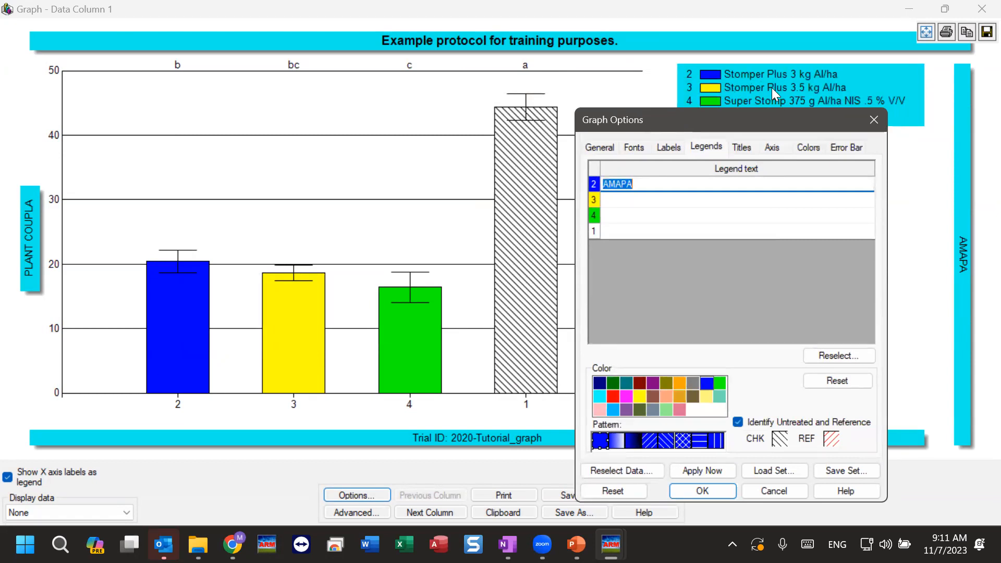
{"action": "left_click_drag", "start_coordinate": [748, 120], "coordinate": [754, 76]}
Turn off showing the X axis labels as a legend and apply it to the graph
{"action": "left_click", "coordinate": [672, 103]}
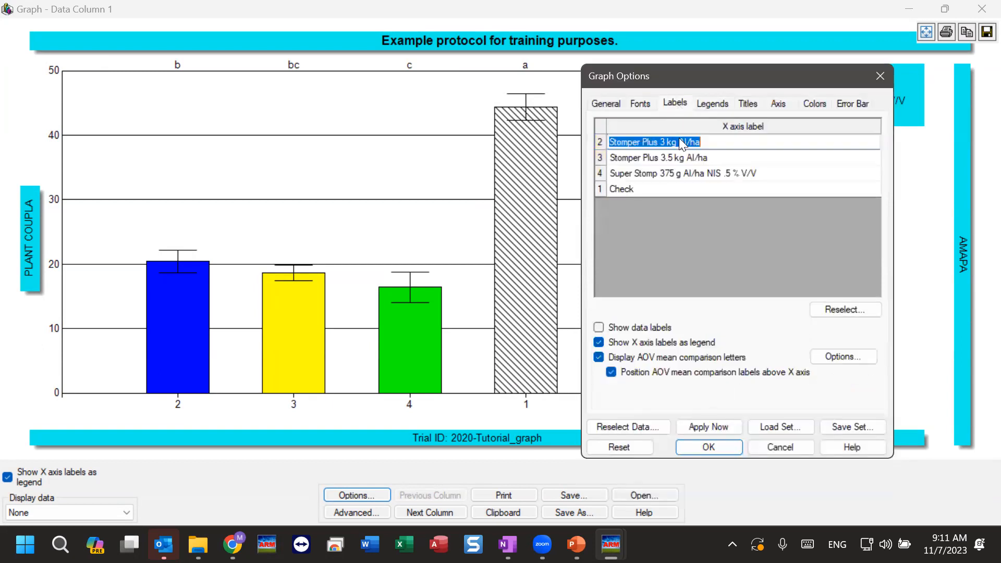
{"action": "left_click", "coordinate": [640, 341]}
{"action": "left_click", "coordinate": [709, 426]}
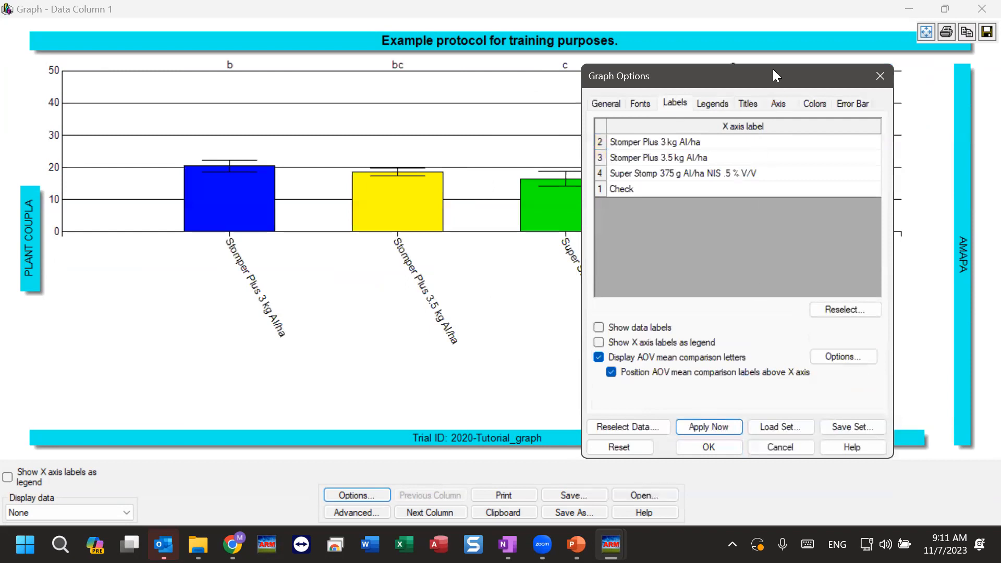
Change the legend color of treatment 3 to dark red and apply it to the graph
{"action": "left_click_drag", "start_coordinate": [774, 73], "coordinate": [727, 89]}
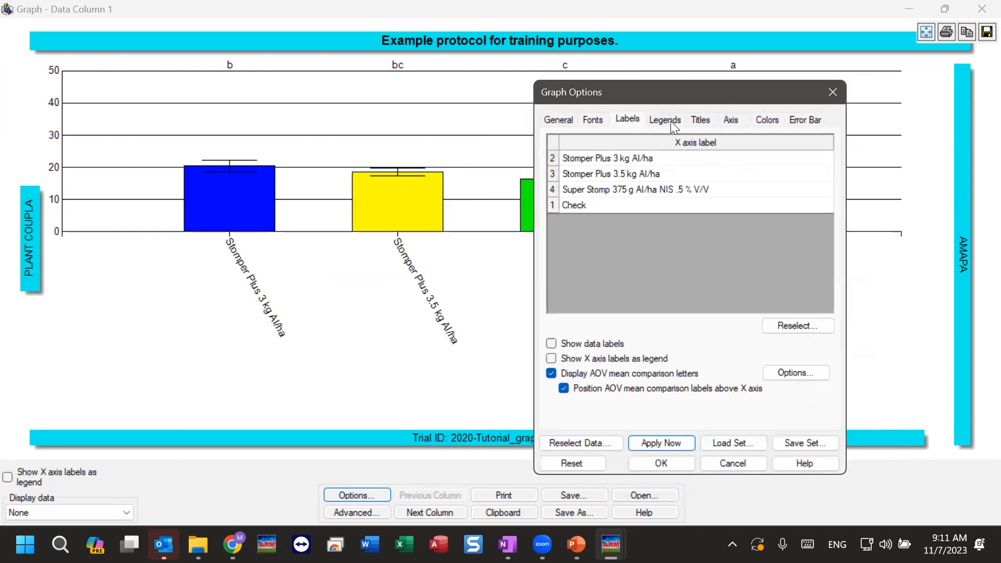
{"action": "left_click", "coordinate": [667, 120]}
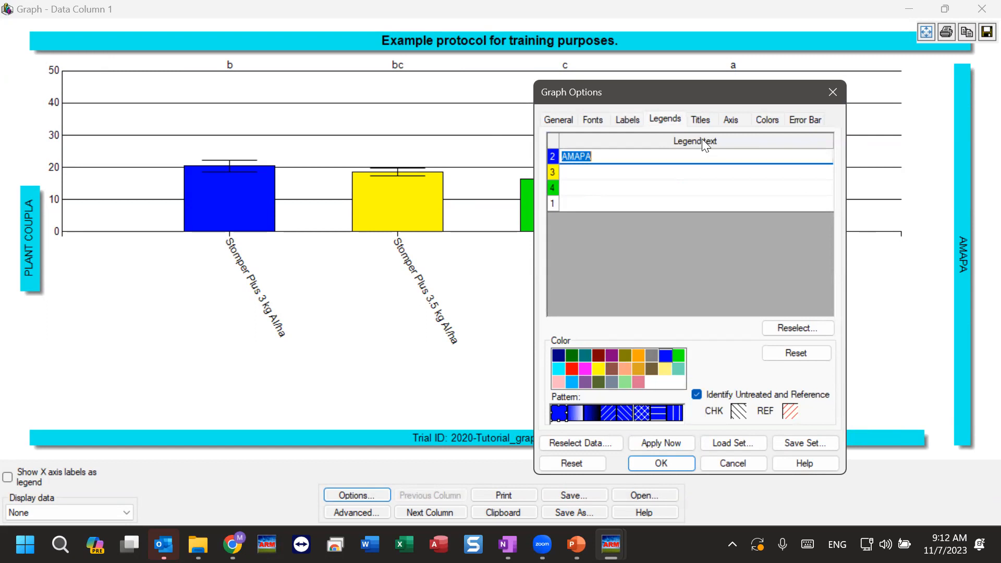
{"action": "left_click_drag", "start_coordinate": [637, 89], "coordinate": [880, 97]}
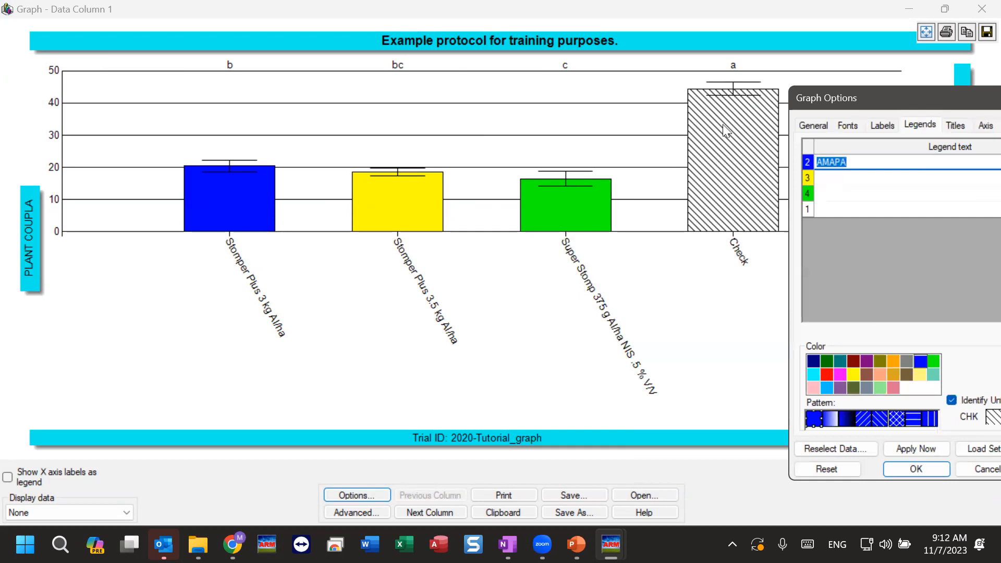
{"action": "left_click", "coordinate": [812, 179]}
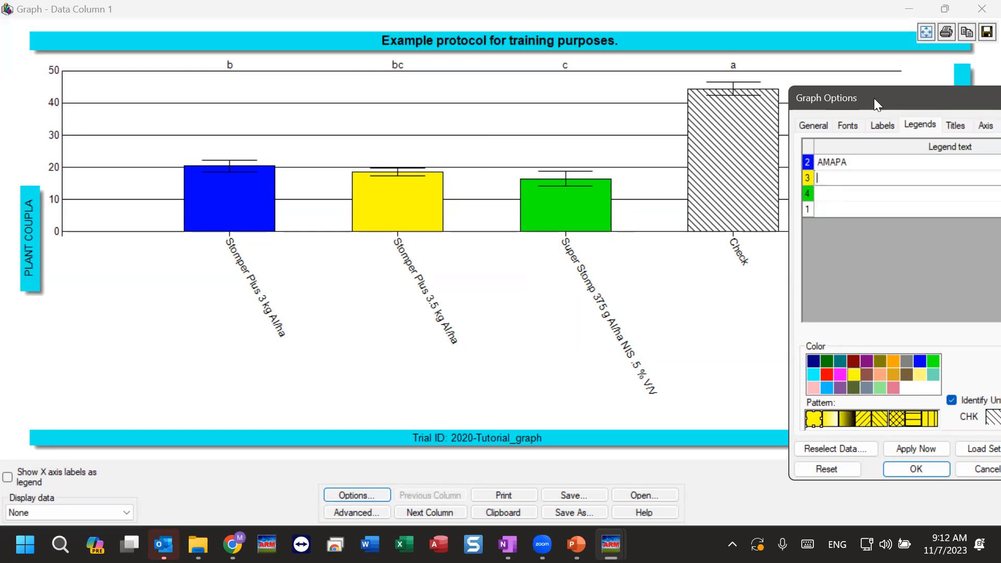
{"action": "left_click_drag", "start_coordinate": [874, 98], "coordinate": [704, 78]}
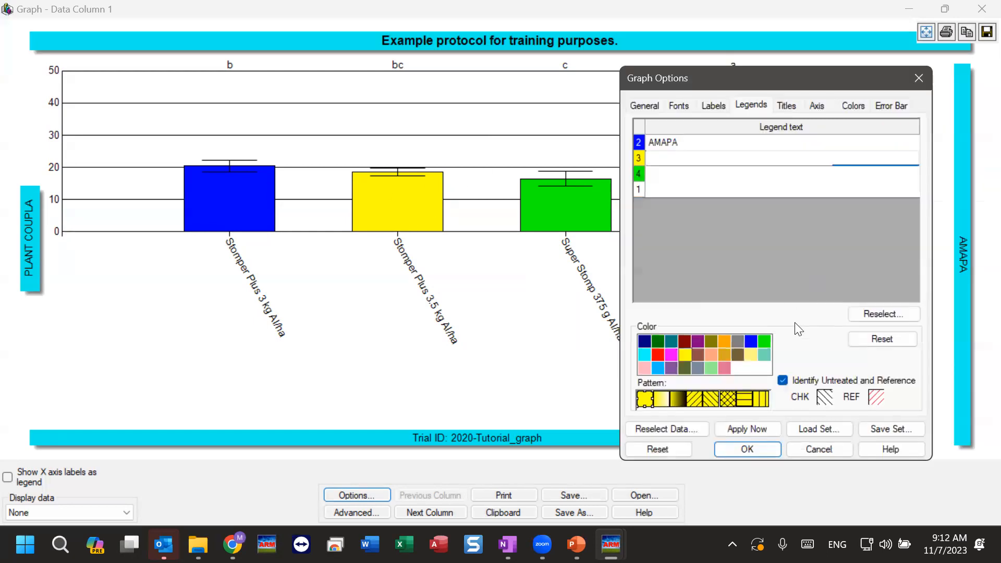
{"action": "left_click", "coordinate": [689, 339]}
{"action": "left_click", "coordinate": [751, 430]}
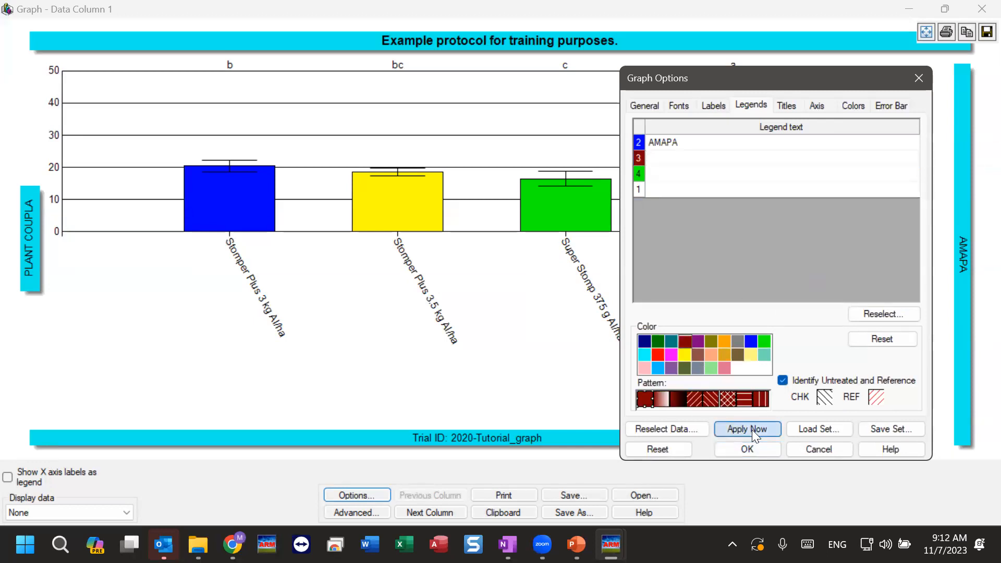
Try the horizontal-line and crosshatch patterns on treatment 3's bar, and restore its solid fill
{"action": "left_click", "coordinate": [667, 158]}
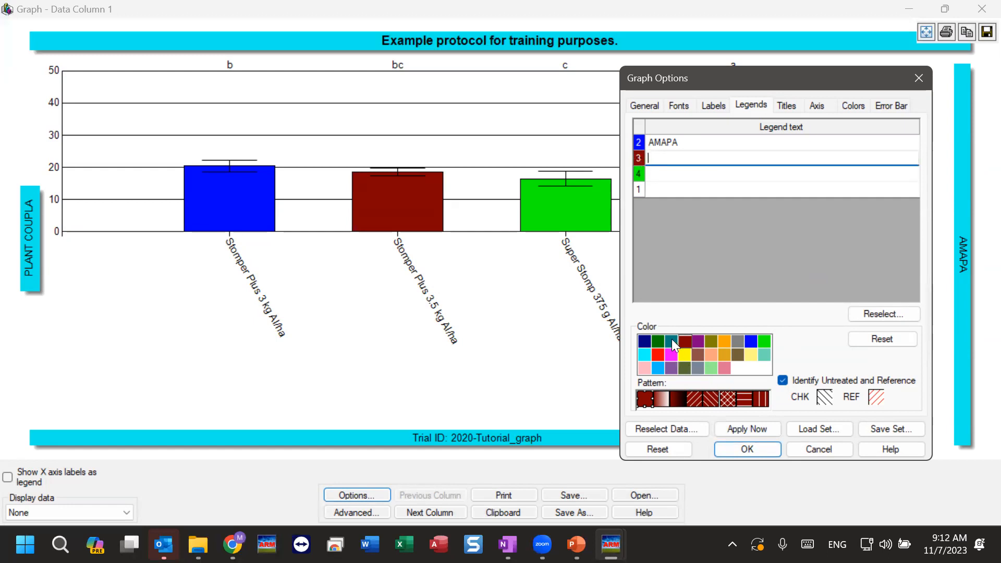
{"action": "left_click", "coordinate": [745, 399]}
{"action": "left_click", "coordinate": [755, 428]}
{"action": "left_click", "coordinate": [727, 400]}
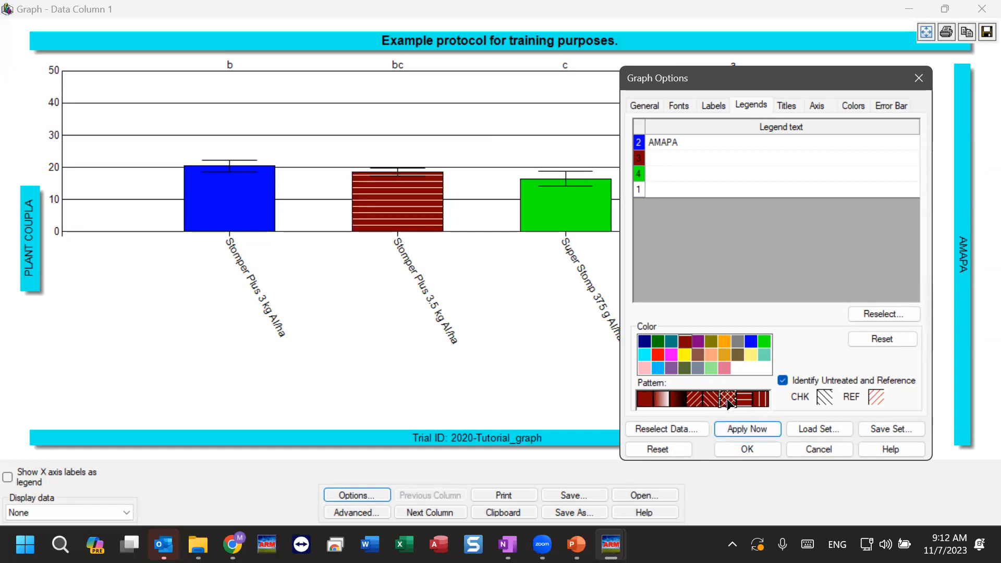
{"action": "left_click", "coordinate": [746, 428]}
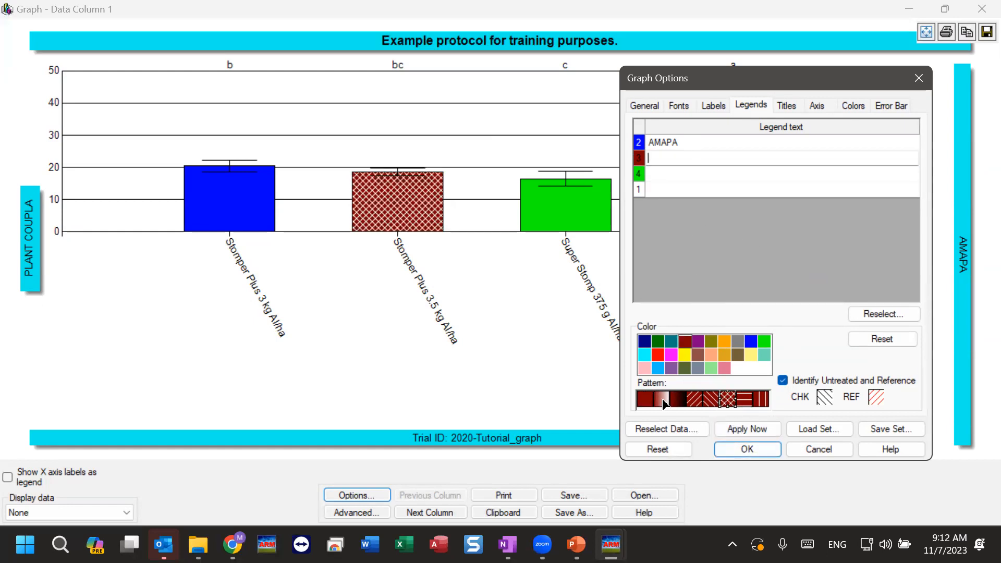
{"action": "left_click", "coordinate": [644, 399]}
{"action": "left_click", "coordinate": [724, 430]}
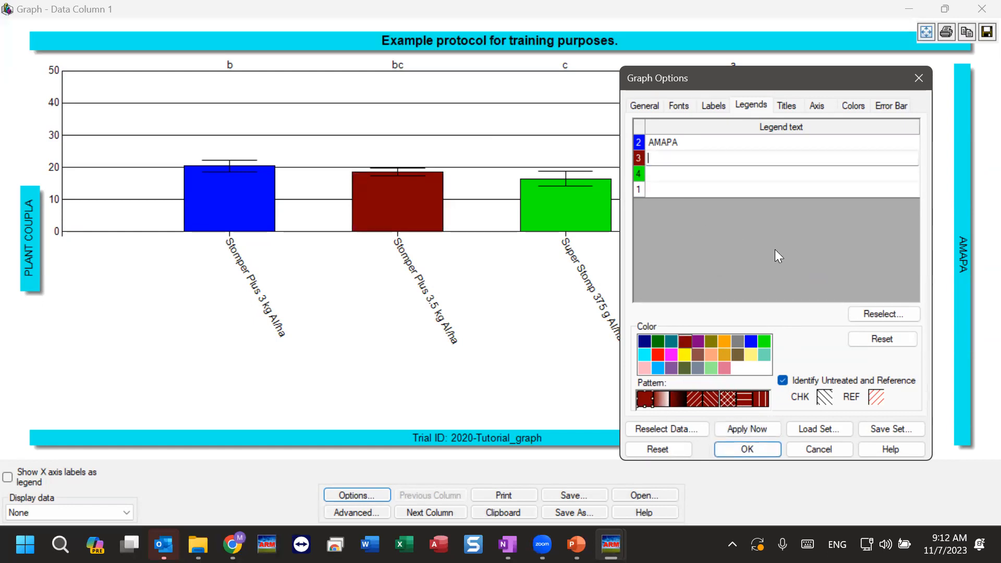
Clear the graph's bottom title and apply the change
{"action": "left_click", "coordinate": [787, 106]}
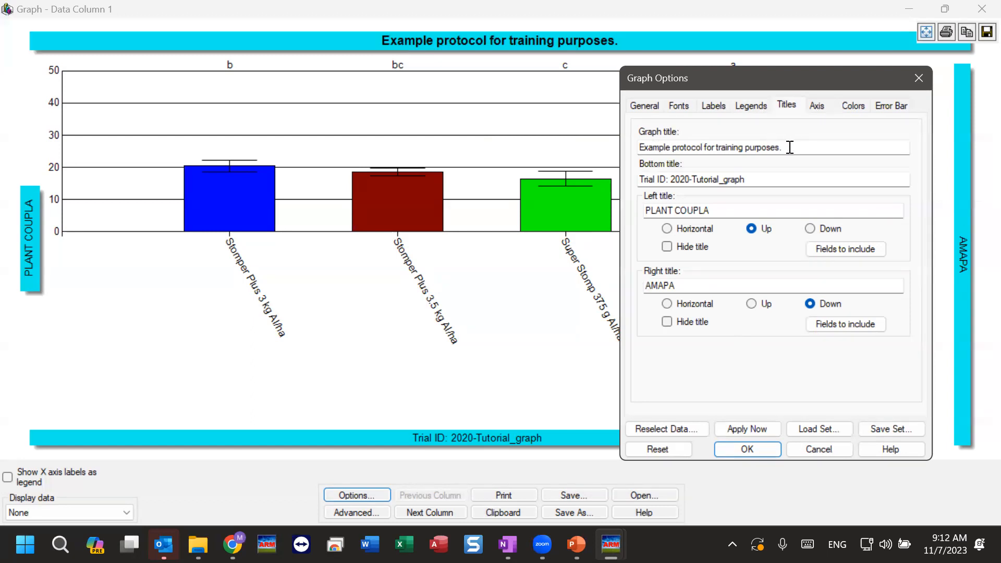
{"action": "left_click_drag", "start_coordinate": [640, 148], "coordinate": [811, 139]}
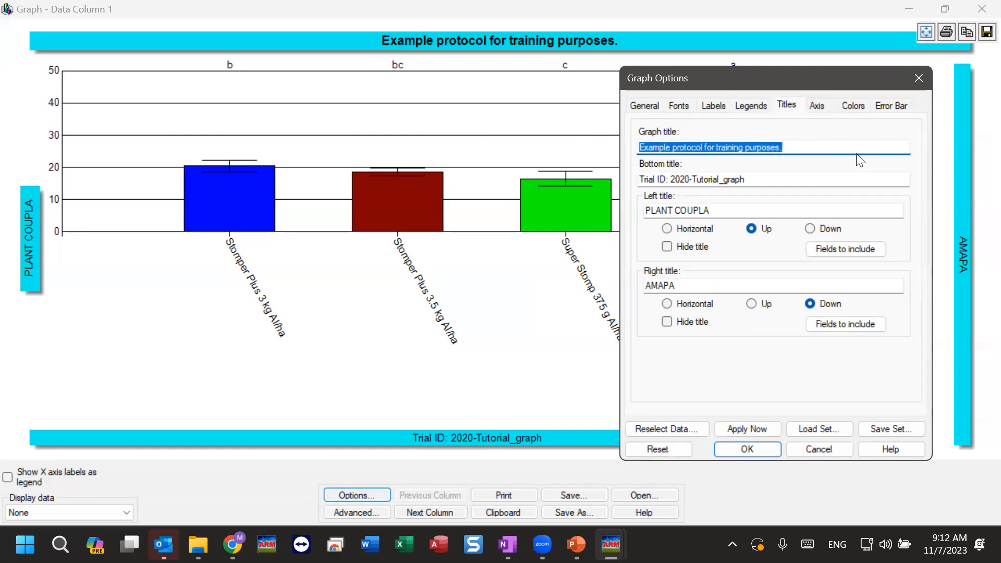
{"action": "left_click_drag", "start_coordinate": [640, 180], "coordinate": [751, 180]}
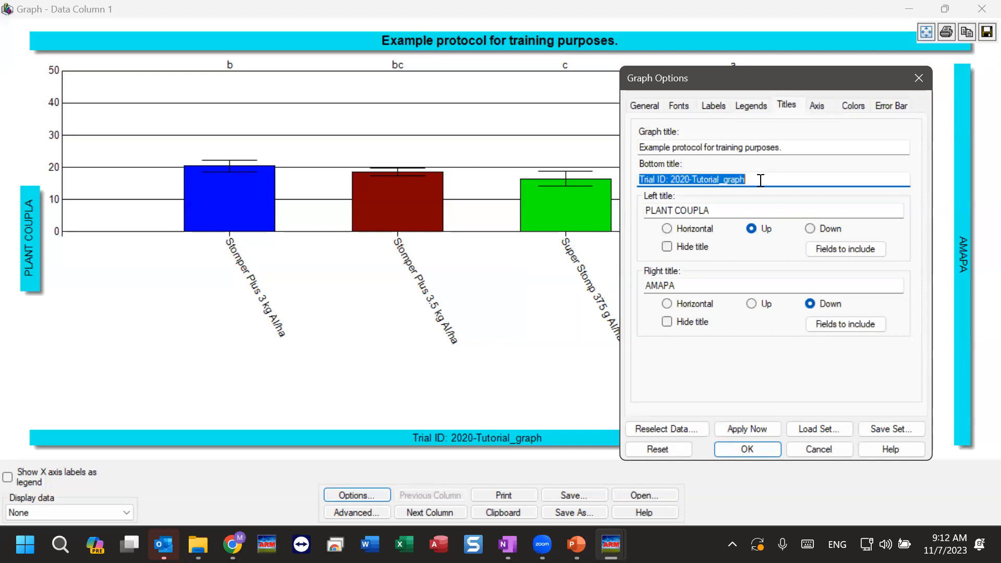
{"action": "key", "text": "Delete"}
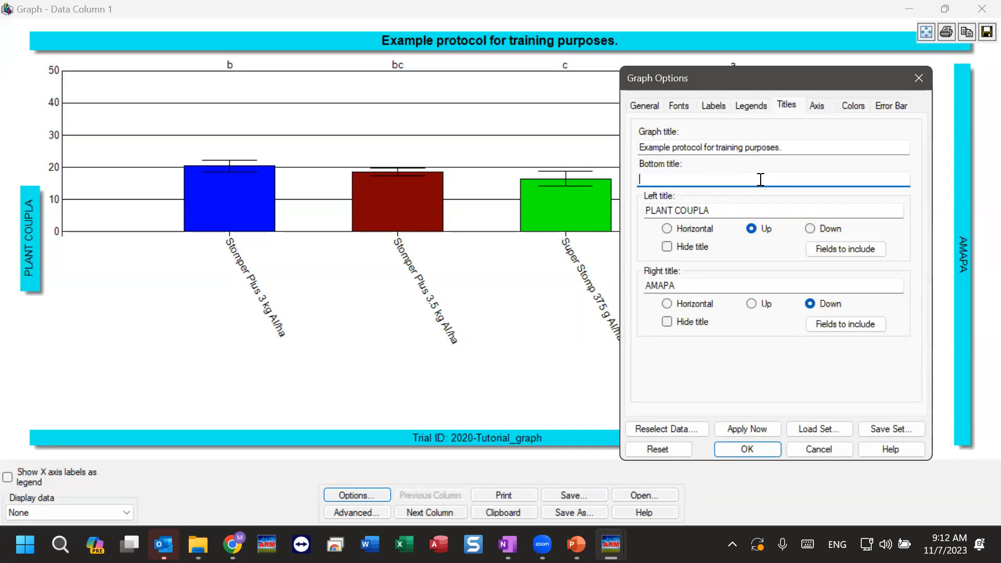
{"action": "left_click", "coordinate": [746, 428]}
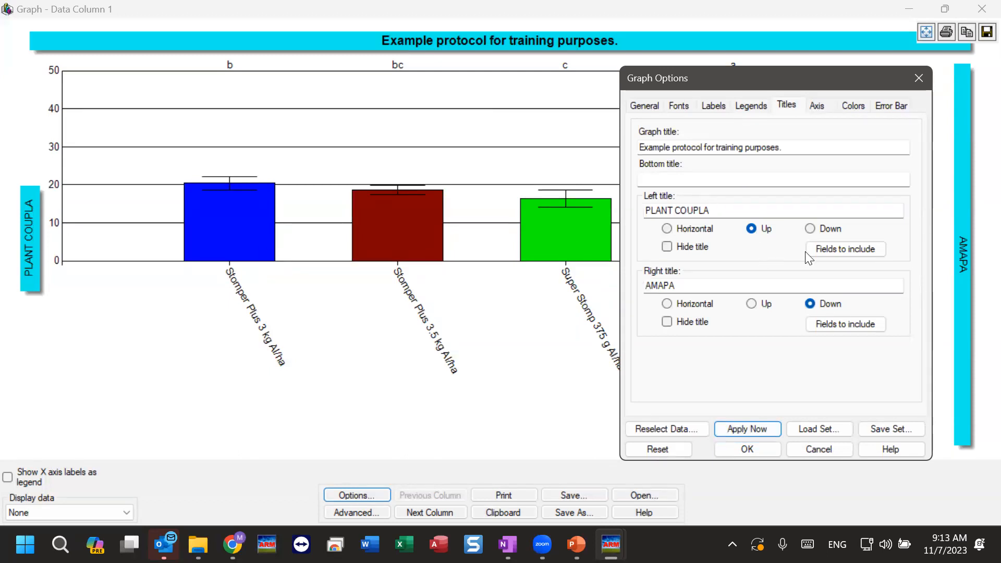
Accept Rating Type and Rating Unit/Min/Max as the left title's header fields, hide the right title, and apply the title changes
{"action": "left_click", "coordinate": [849, 249]}
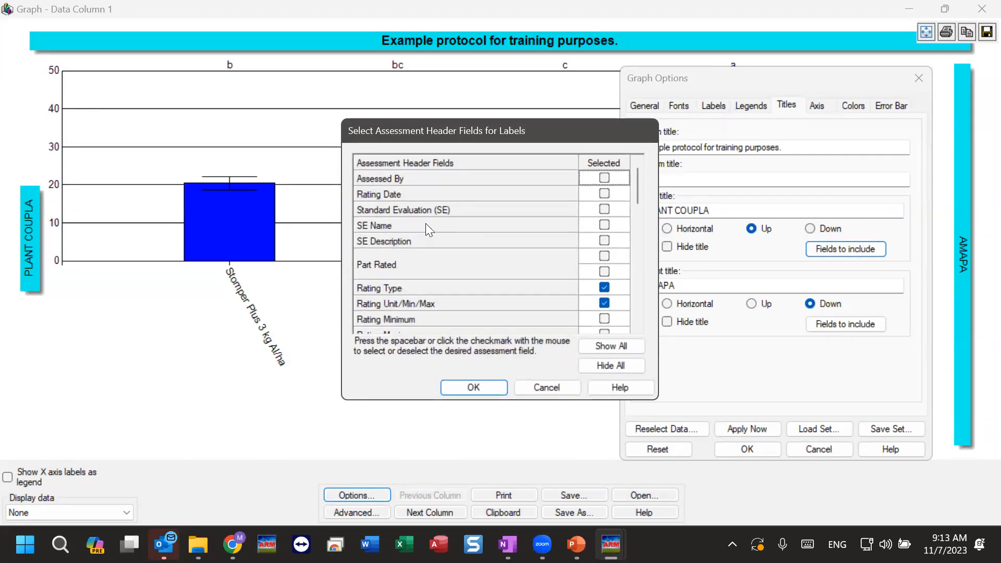
{"action": "left_click_drag", "start_coordinate": [639, 177], "coordinate": [637, 181]}
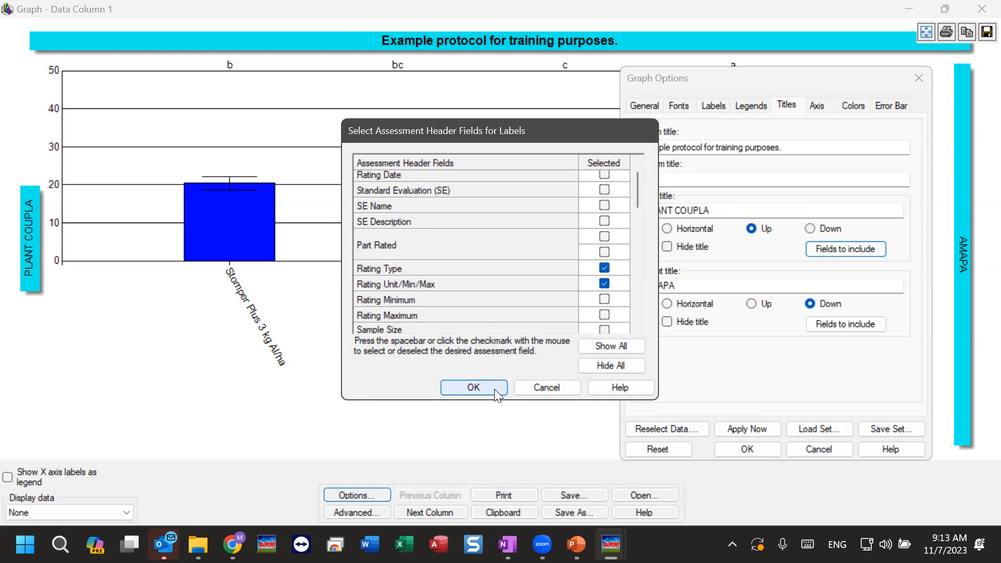
{"action": "scroll", "coordinate": [535, 253], "scroll_direction": "down", "scroll_amount": 8}
{"action": "scroll", "coordinate": [536, 256], "scroll_direction": "up", "scroll_amount": 10}
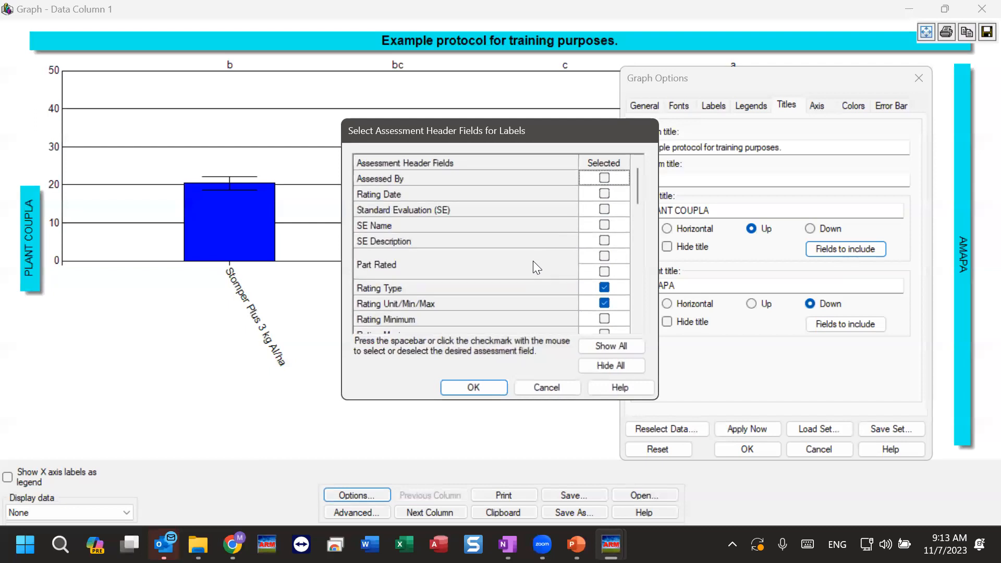
{"action": "left_click", "coordinate": [473, 387]}
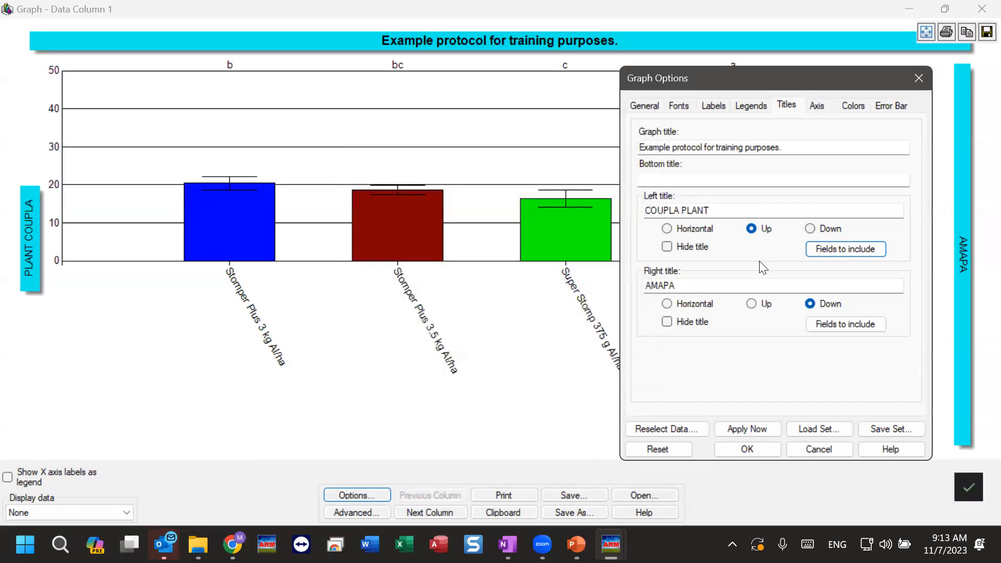
{"action": "left_click", "coordinate": [768, 420]}
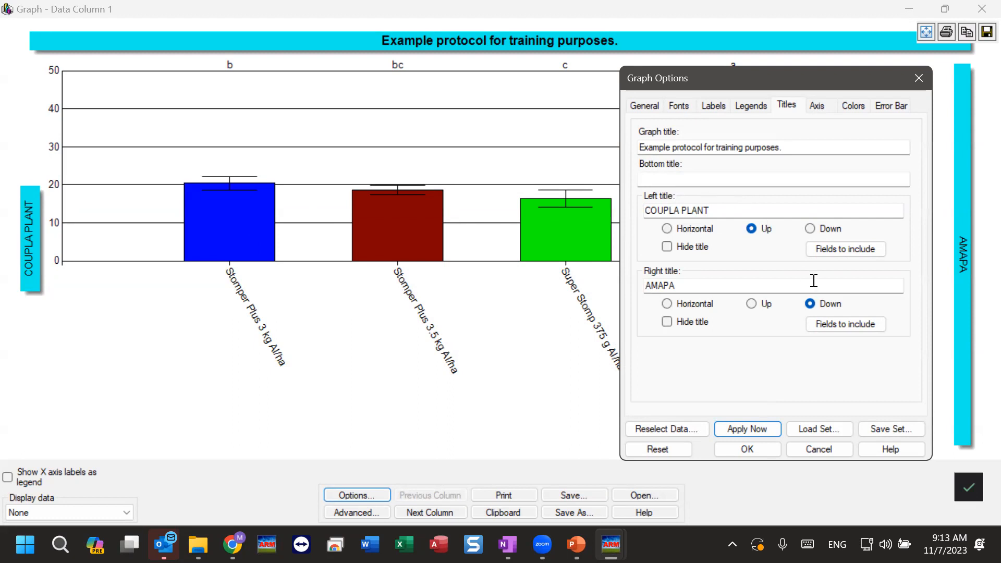
{"action": "left_click", "coordinate": [667, 322]}
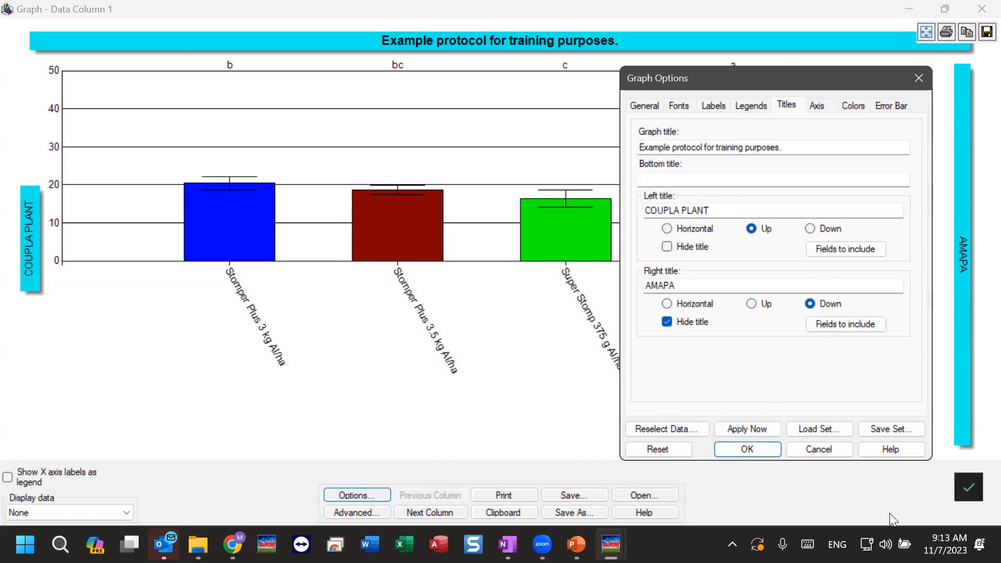
{"action": "left_click", "coordinate": [752, 429]}
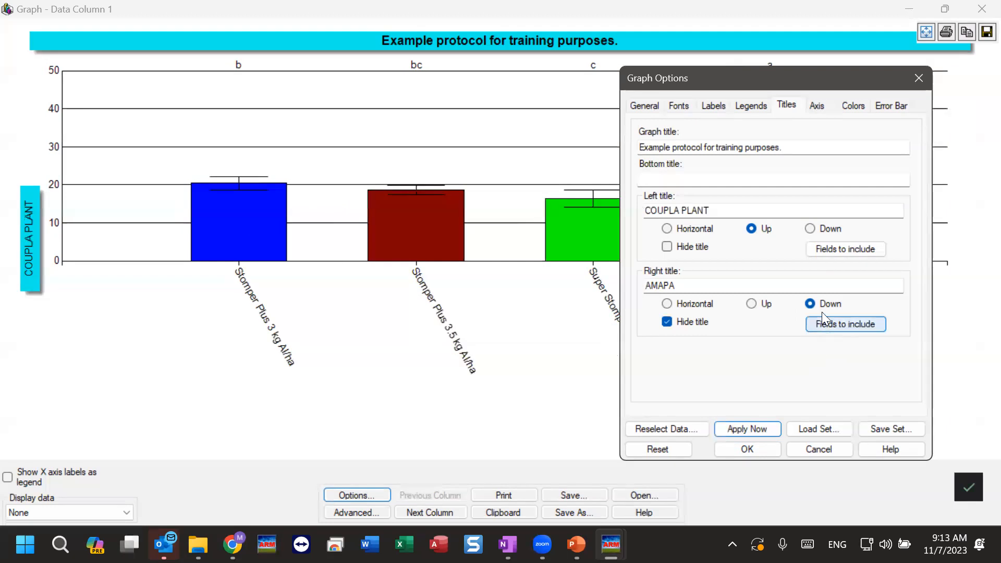
Try the graph without the horizontal Y grid lines, and restore them
{"action": "left_click", "coordinate": [821, 105]}
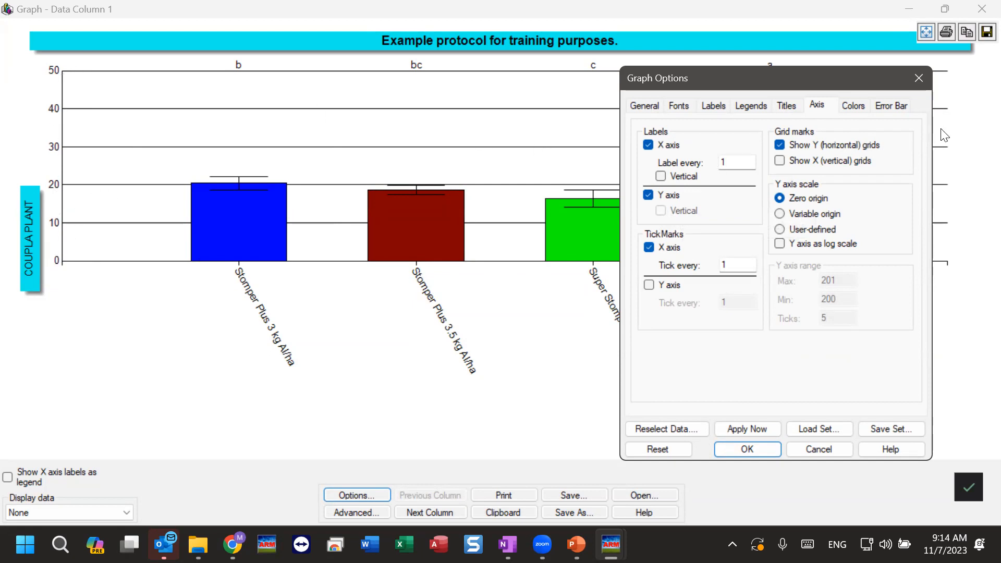
{"action": "left_click", "coordinate": [832, 150]}
{"action": "left_click", "coordinate": [748, 431]}
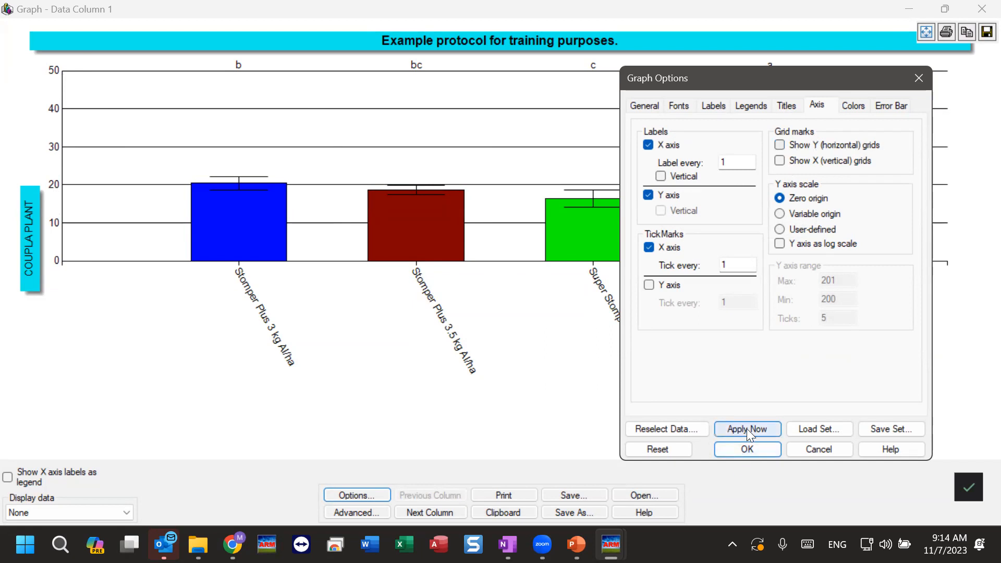
{"action": "left_click", "coordinate": [801, 143]}
{"action": "left_click", "coordinate": [724, 433]}
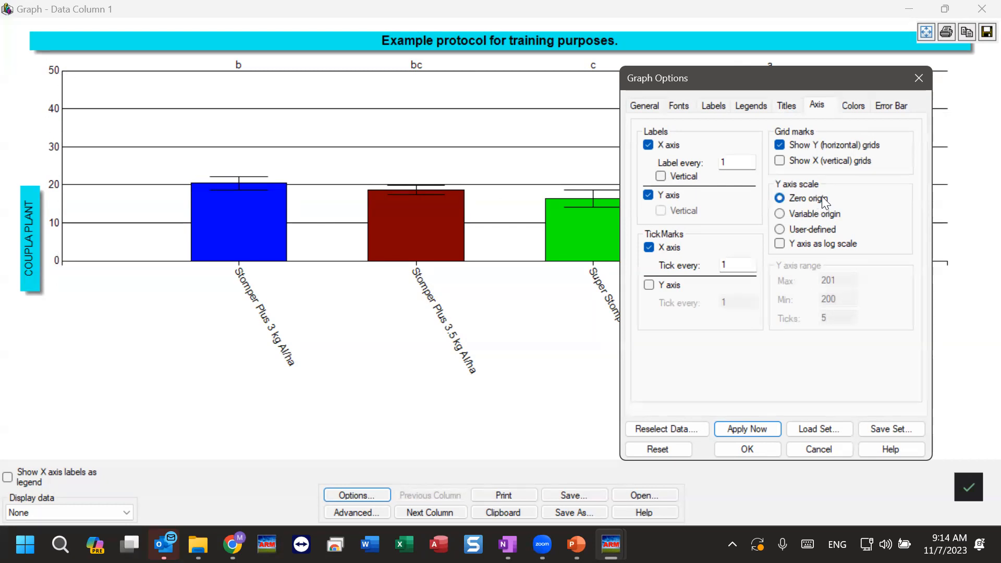
Try a user-defined Y axis scale with a maximum of 0 and a minimum of 100 on the graph
{"action": "left_click", "coordinate": [816, 232]}
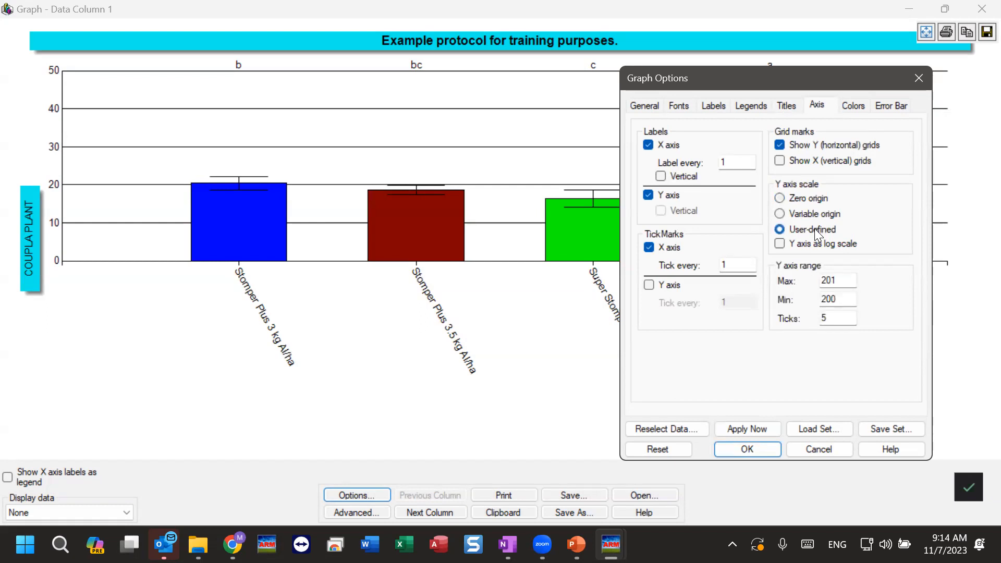
{"action": "left_click", "coordinate": [808, 199]}
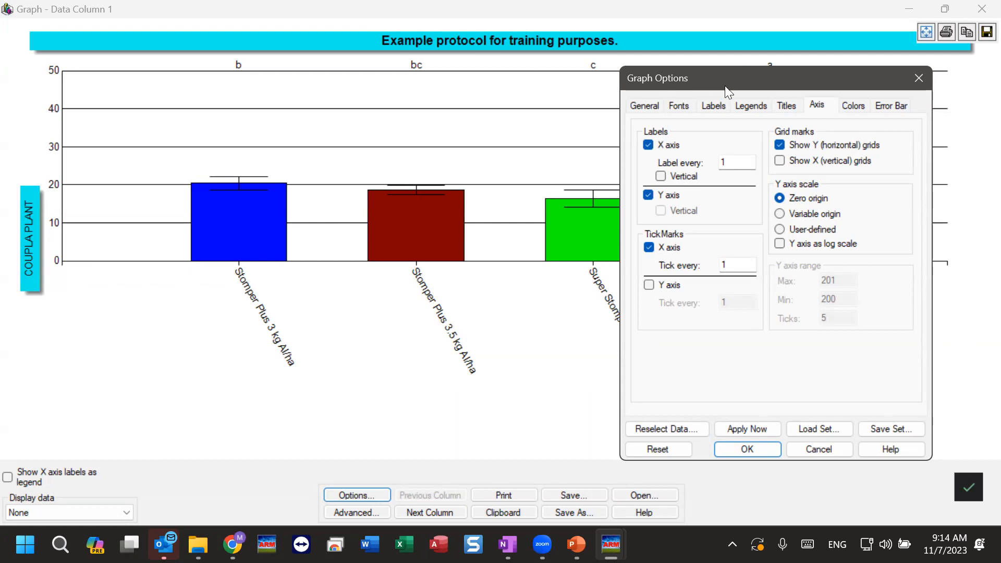
{"action": "left_click_drag", "start_coordinate": [724, 86], "coordinate": [779, 173]}
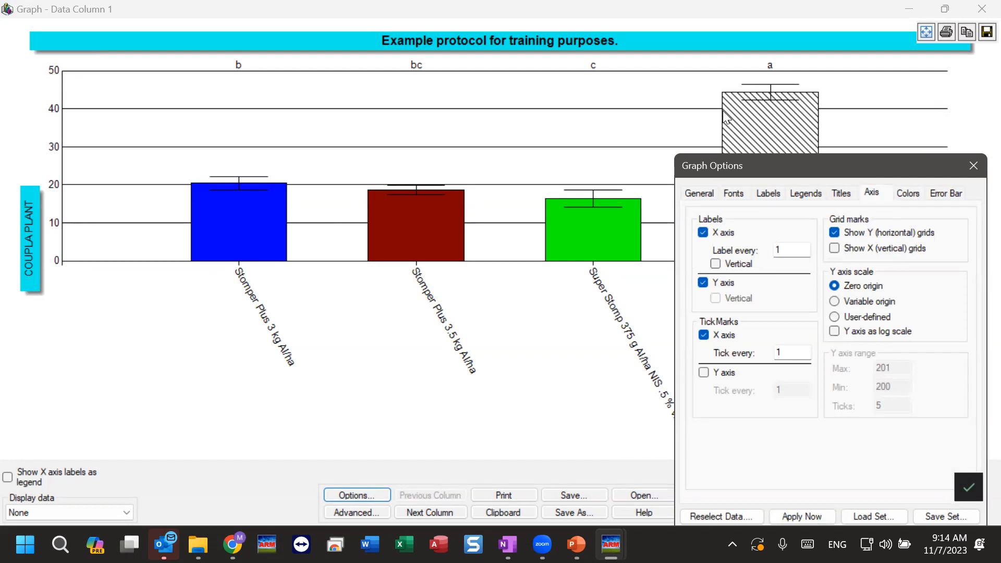
{"action": "left_click", "coordinate": [865, 316]}
{"action": "double_click", "coordinate": [894, 371]}
{"action": "type", "text": "0"}
{"action": "double_click", "coordinate": [889, 386]}
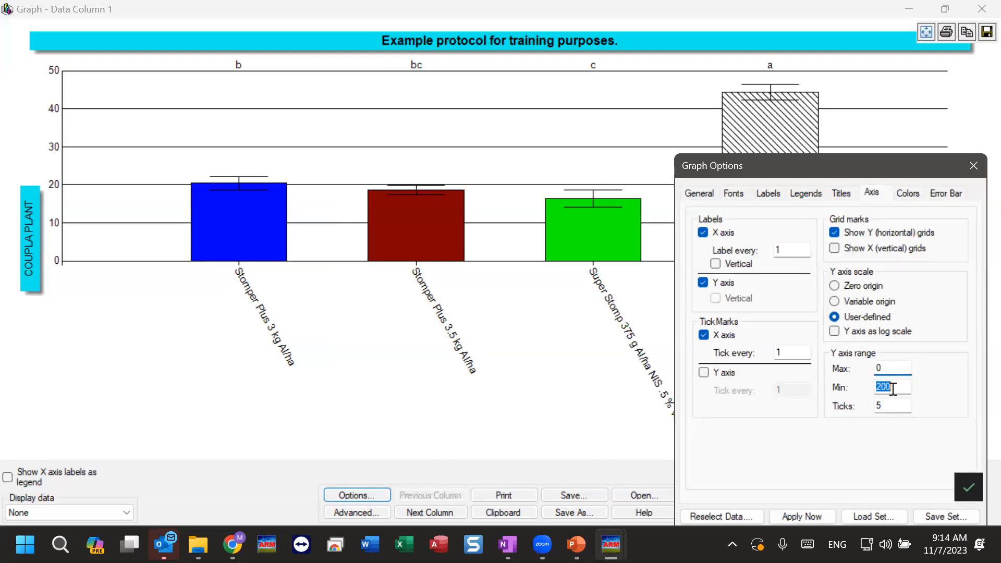
{"action": "type", "text": "100"}
{"action": "left_click_drag", "start_coordinate": [857, 176], "coordinate": [860, 121]}
{"action": "left_click", "coordinate": [821, 463]}
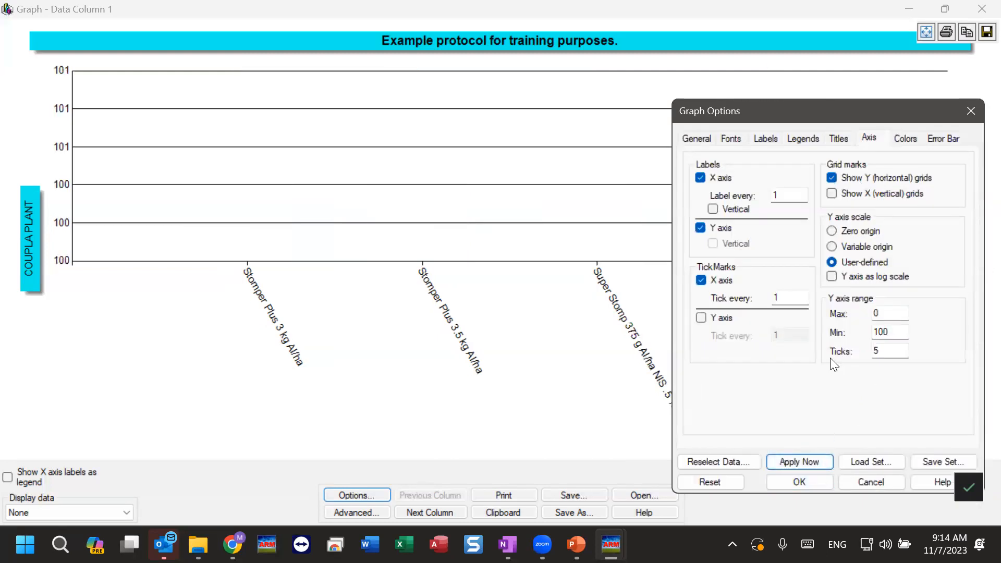
Set the user-defined Y axis range to a maximum of 100 and a minimum of 0, and apply it
{"action": "left_click", "coordinate": [878, 313]}
{"action": "type", "text": "100"}
{"action": "double_click", "coordinate": [889, 331]}
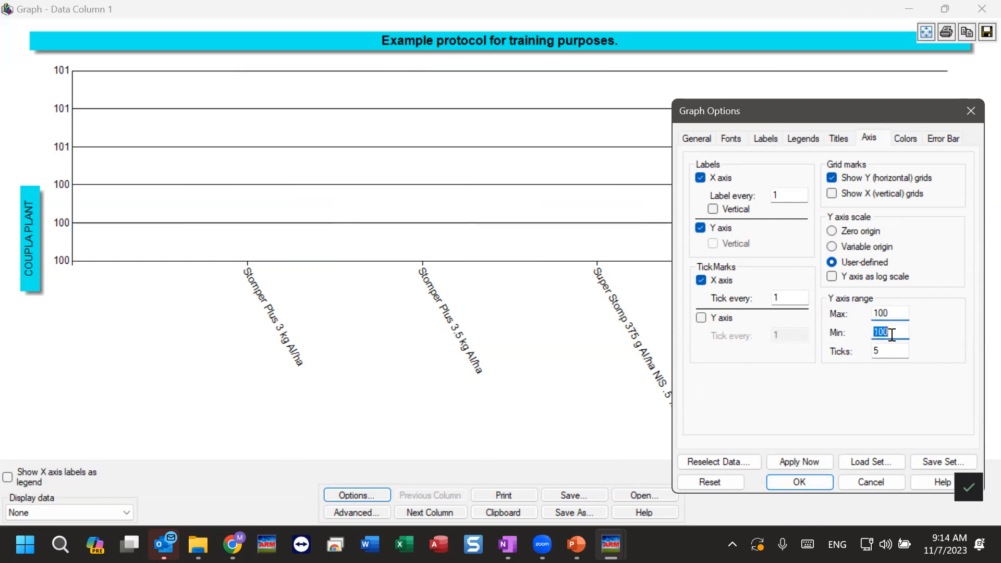
{"action": "type", "text": "0"}
{"action": "left_click", "coordinate": [805, 466]}
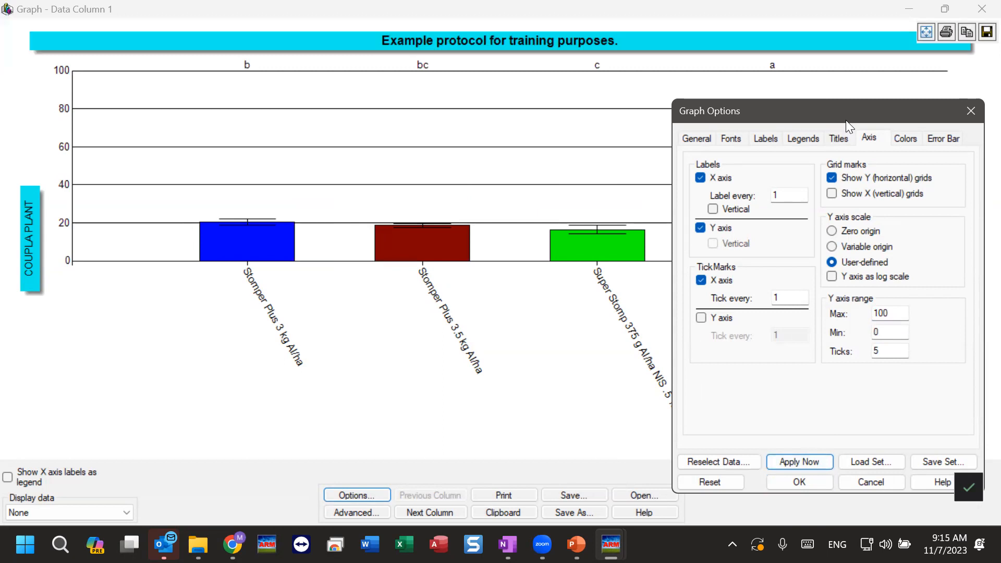
Set the Y axis scale to zero origin, apply it and close the graph options
{"action": "left_click_drag", "start_coordinate": [845, 120], "coordinate": [837, 301]}
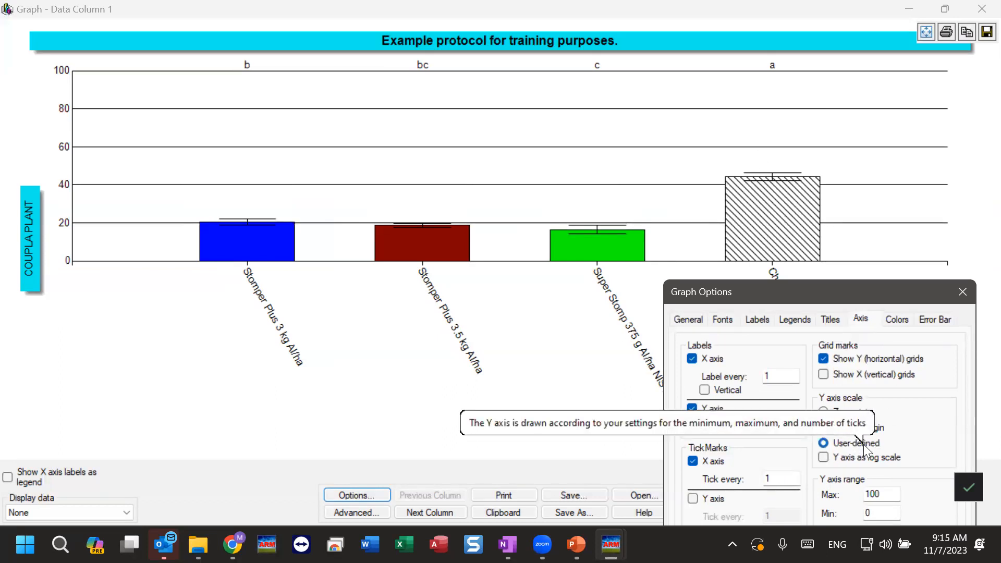
{"action": "left_click_drag", "start_coordinate": [878, 296], "coordinate": [879, 287]}
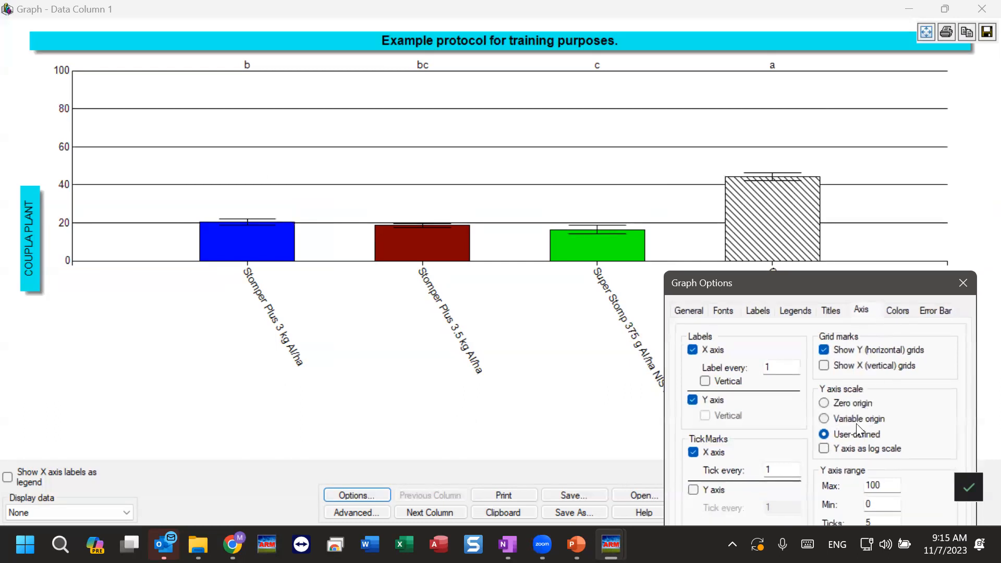
{"action": "left_click", "coordinate": [858, 402]}
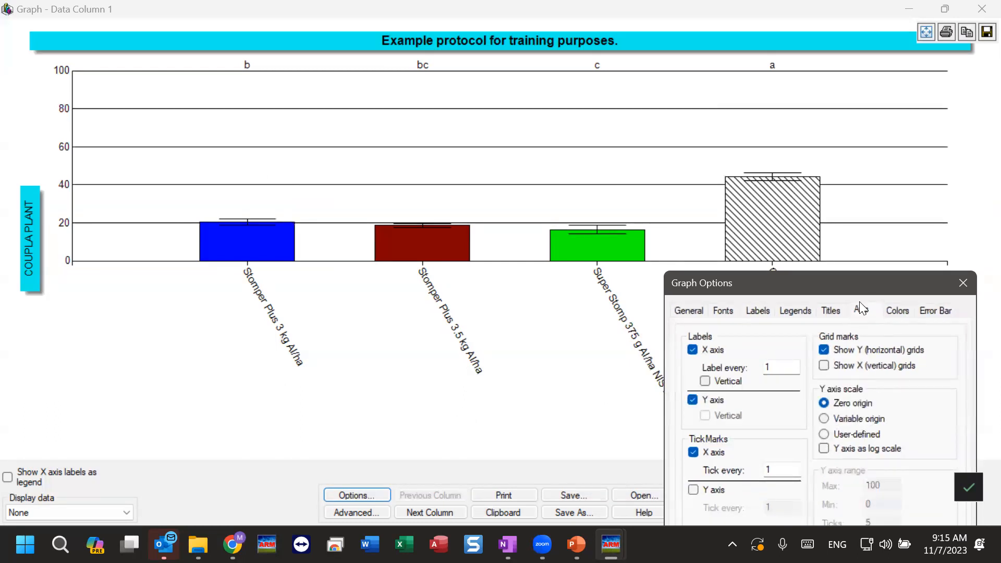
{"action": "left_click_drag", "start_coordinate": [859, 287], "coordinate": [851, 62]}
{"action": "left_click", "coordinate": [784, 405]}
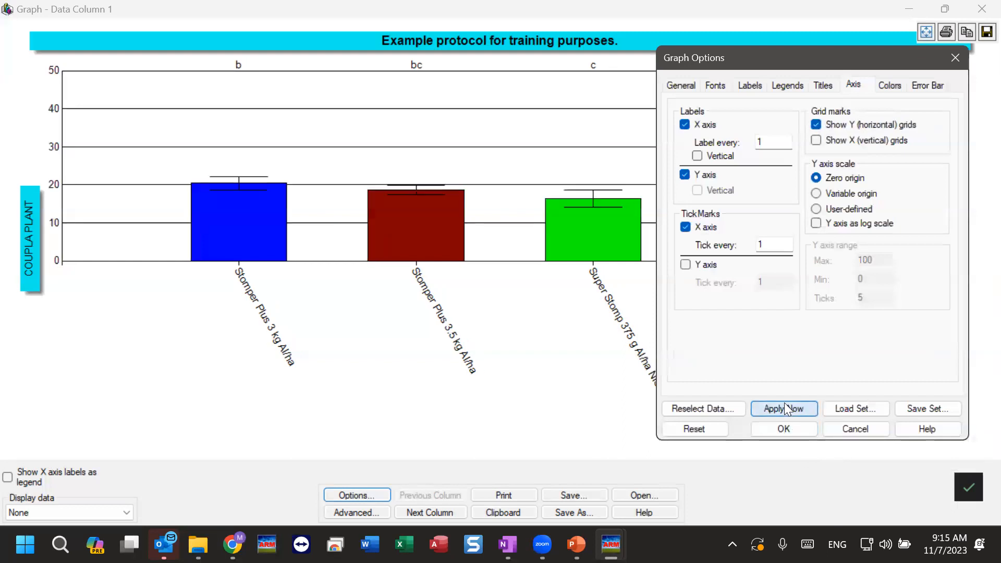
{"action": "left_click", "coordinate": [802, 431]}
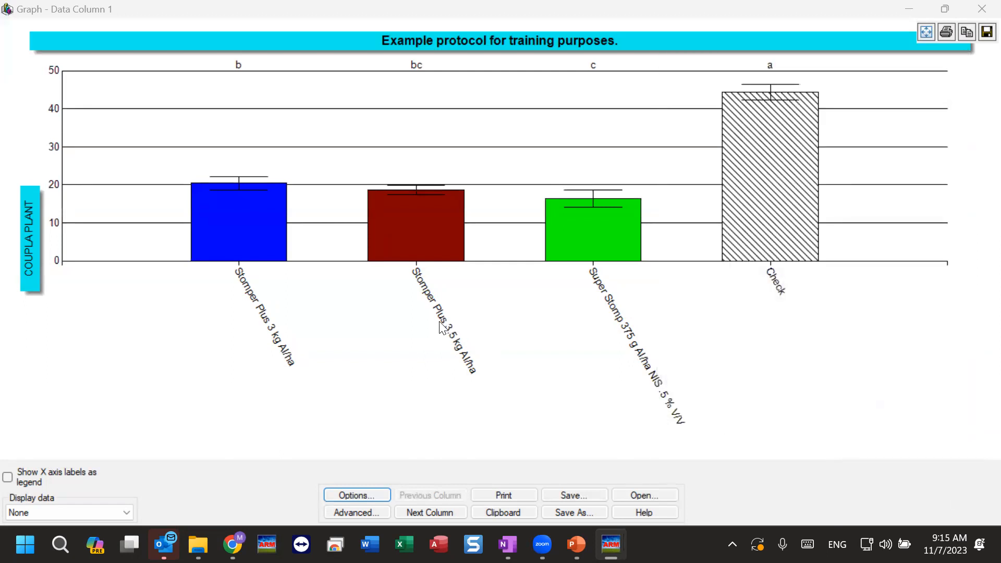
Show the X axis labels as a legend and advance to the graph of data column 3
{"action": "left_click", "coordinate": [8, 477]}
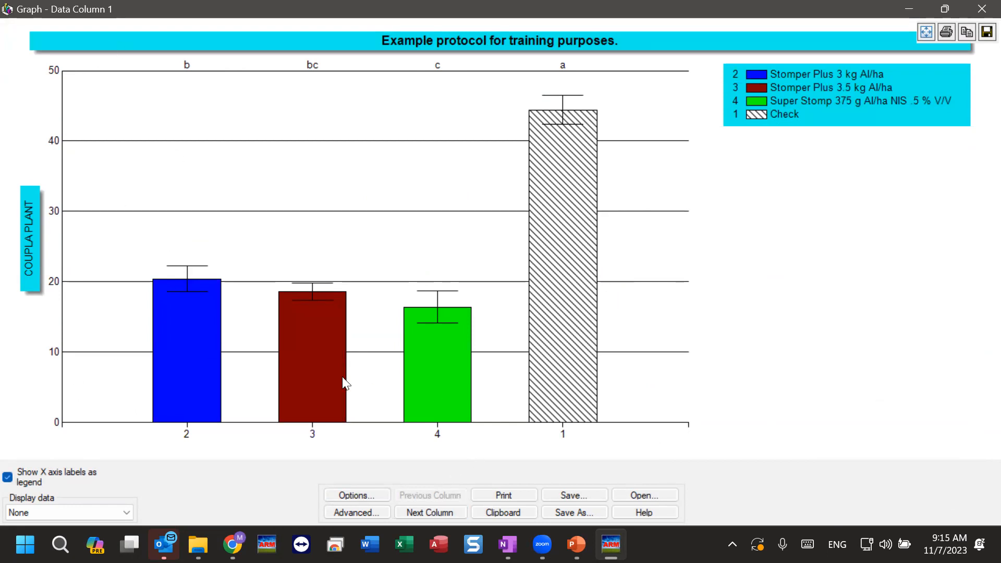
{"action": "left_click", "coordinate": [423, 511]}
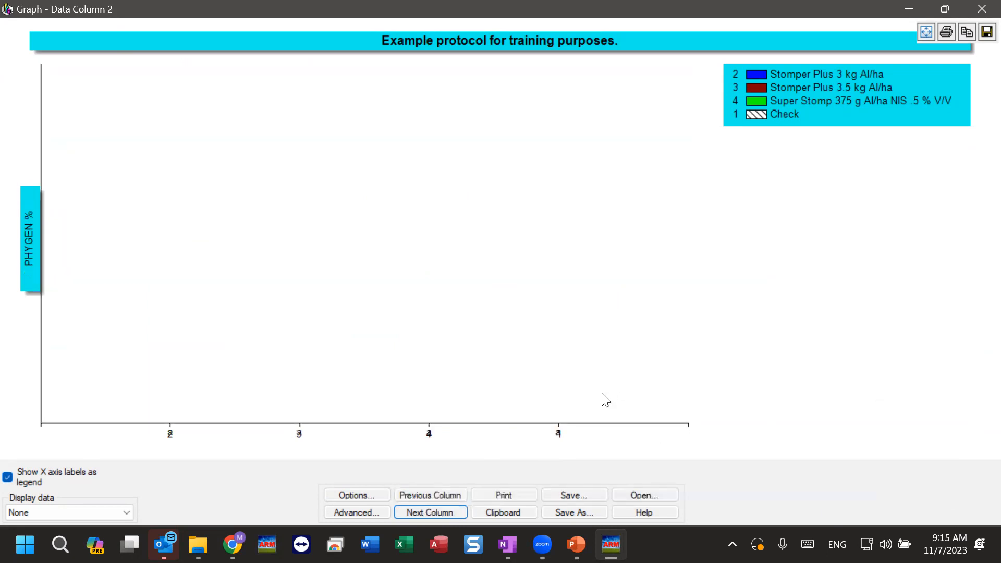
{"action": "left_click", "coordinate": [431, 516]}
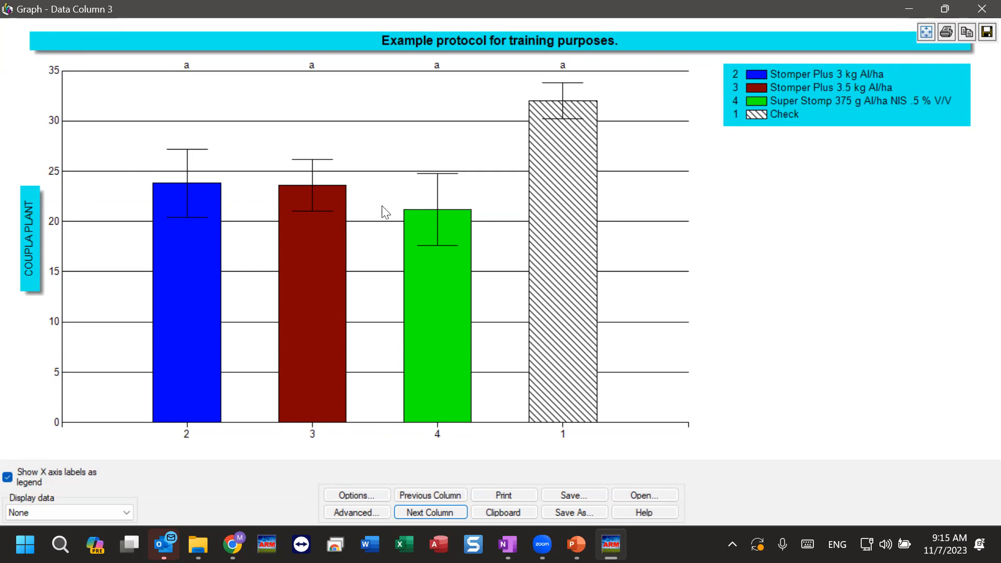
Try displaying the 'Plot' experimental unit means on the graph, and set the displayed data back to None
{"action": "left_click", "coordinate": [69, 512]}
{"action": "left_click", "coordinate": [52, 530]}
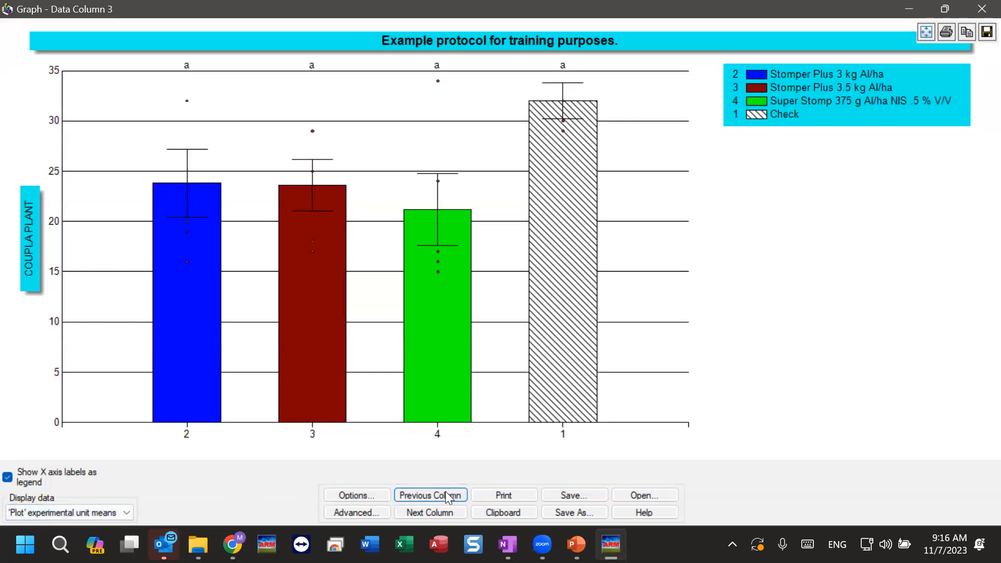
{"action": "left_click", "coordinate": [76, 516]}
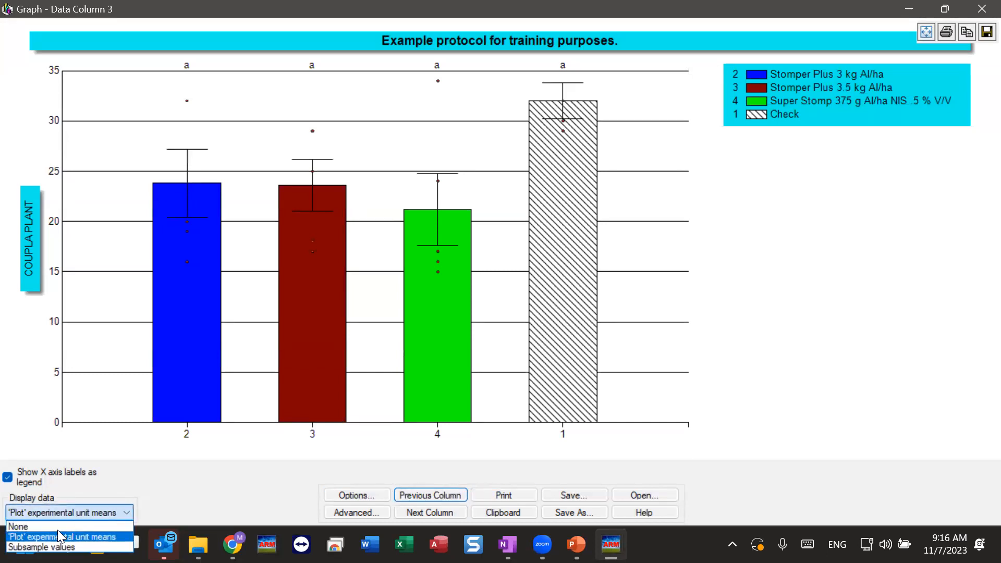
{"action": "left_click", "coordinate": [55, 524]}
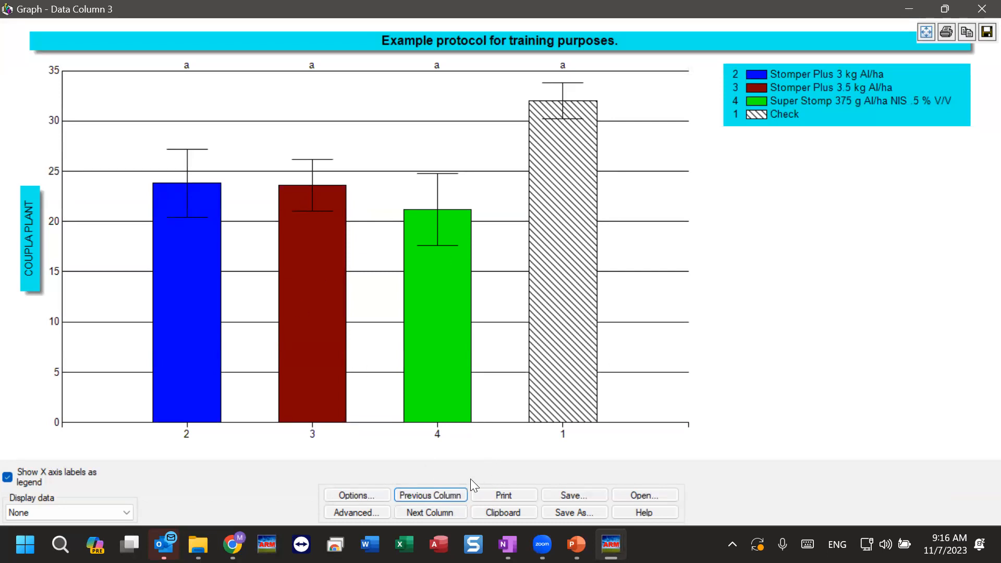
Try the user-defined Y axis scale with a maximum of 100 and a minimum of 0 on the column 3 graph
{"action": "left_click", "coordinate": [358, 496]}
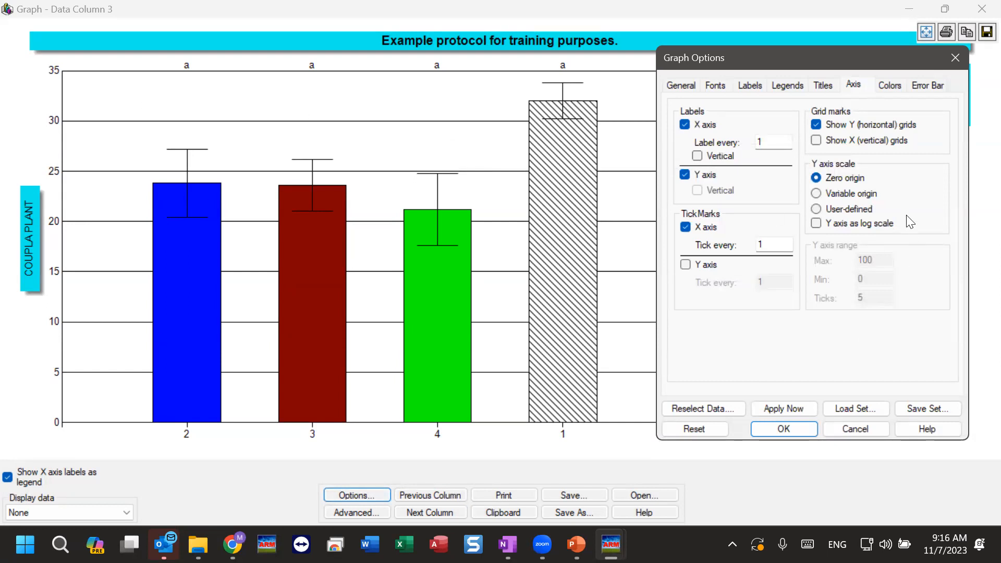
{"action": "left_click", "coordinate": [844, 208]}
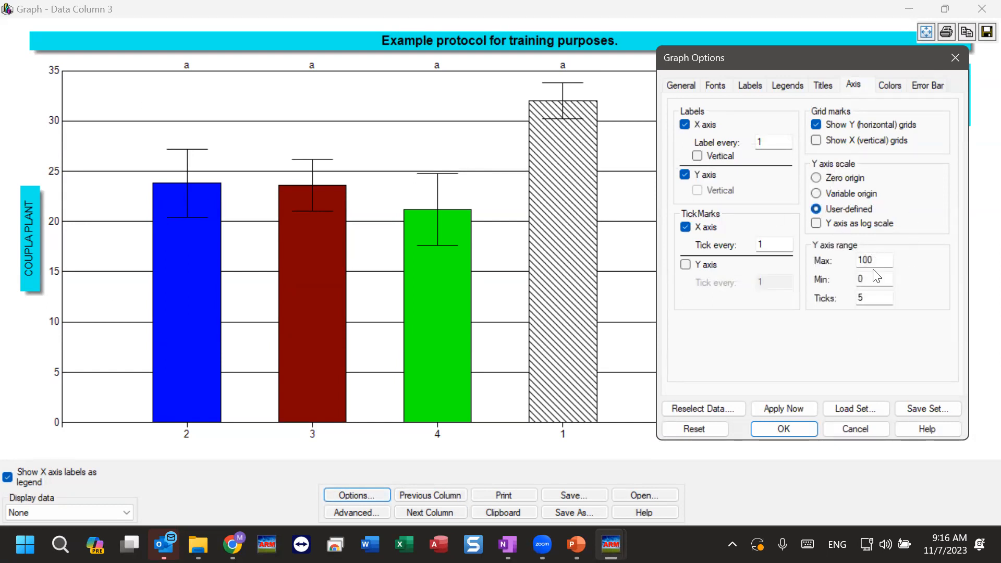
{"action": "left_click", "coordinate": [784, 409]}
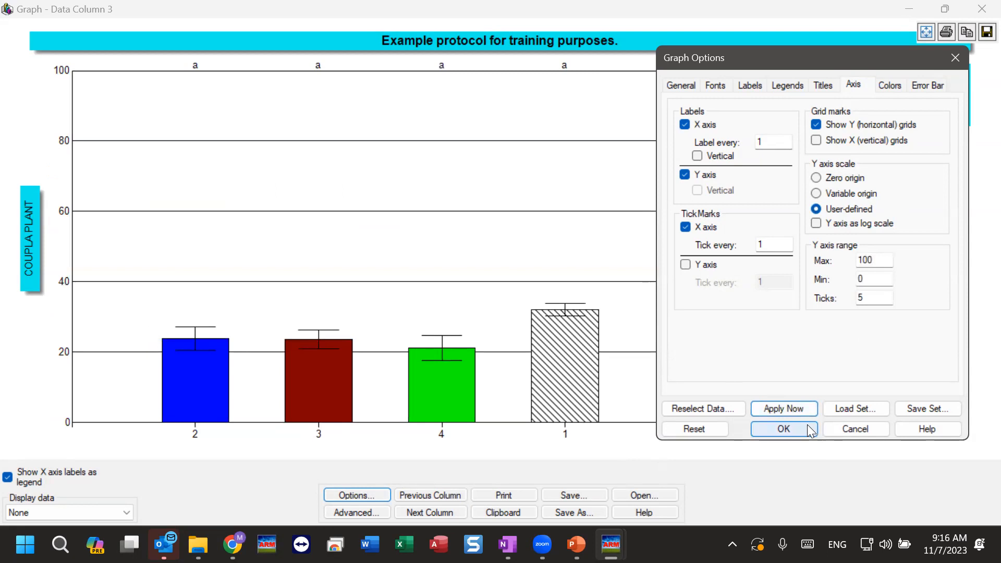
{"action": "left_click", "coordinate": [783, 429]}
Return to the graph of data column 1
{"action": "left_click", "coordinate": [434, 498]}
{"action": "left_click", "coordinate": [434, 497]}
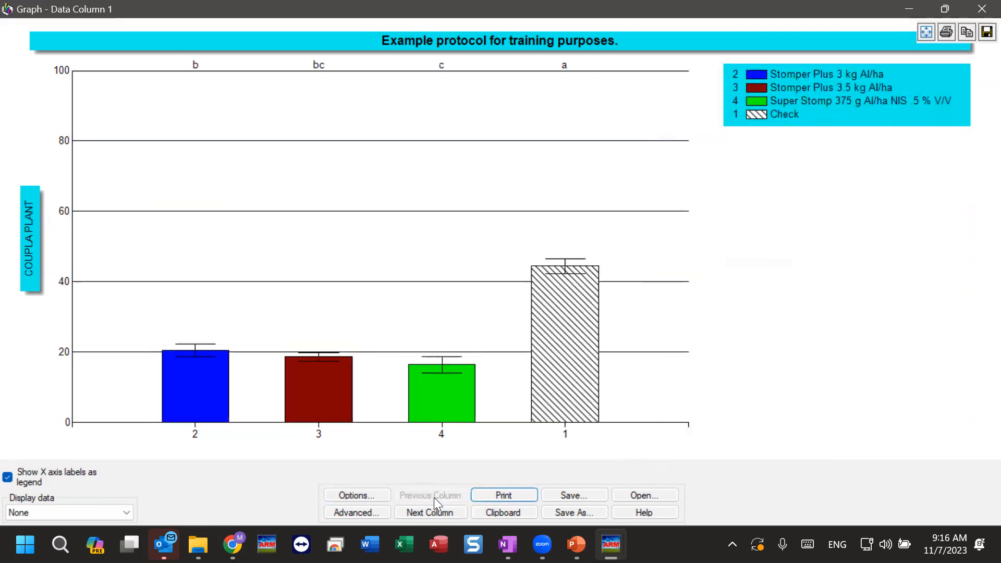
{"action": "left_click", "coordinate": [248, 361]}
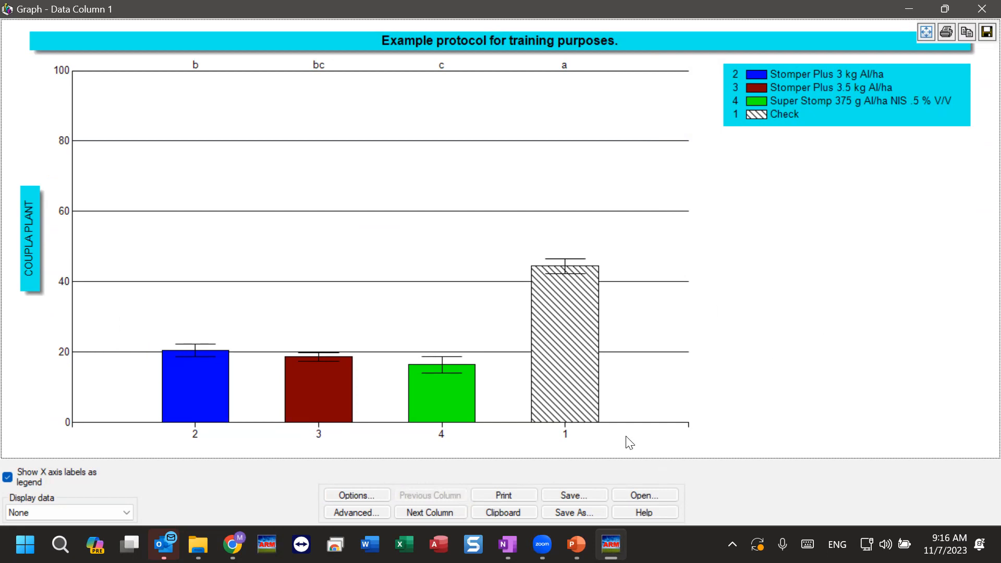
Switch the Y axis scale of the column 1 graph back to zero origin and apply it
{"action": "left_click", "coordinate": [369, 493]}
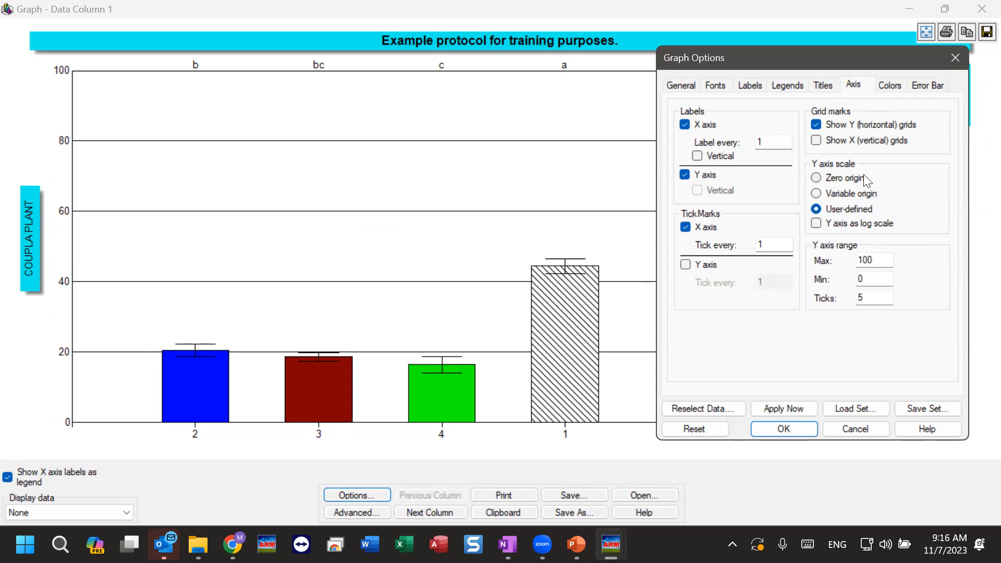
{"action": "left_click", "coordinate": [849, 178]}
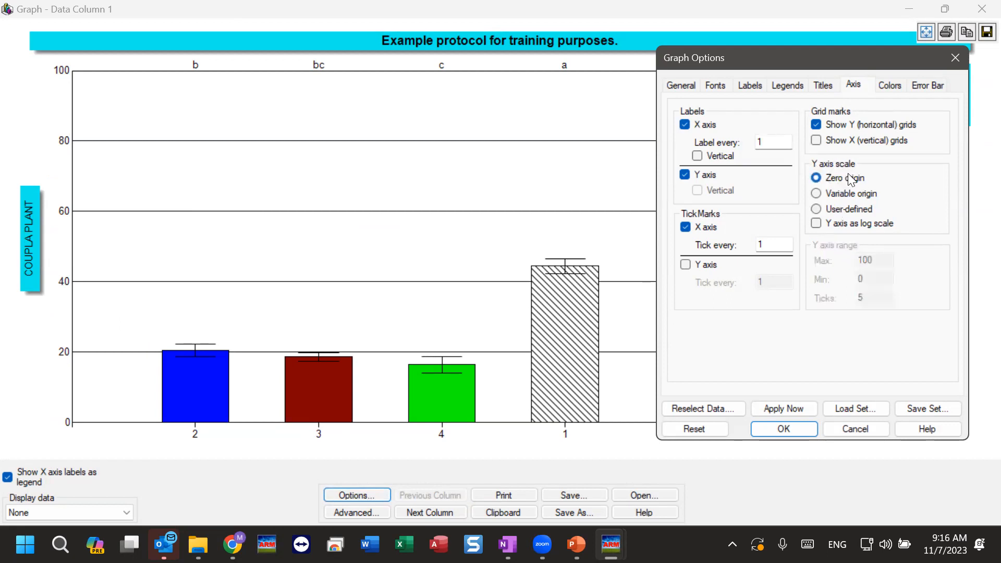
{"action": "left_click", "coordinate": [777, 410]}
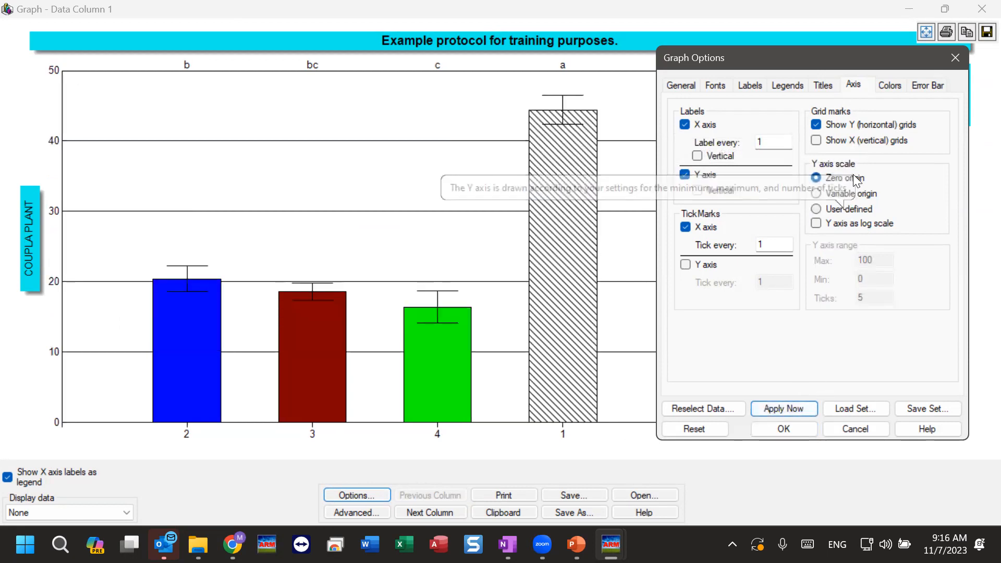
Give the graph title a white background color, set its background style to None, and apply both changes
{"action": "left_click", "coordinate": [895, 87]}
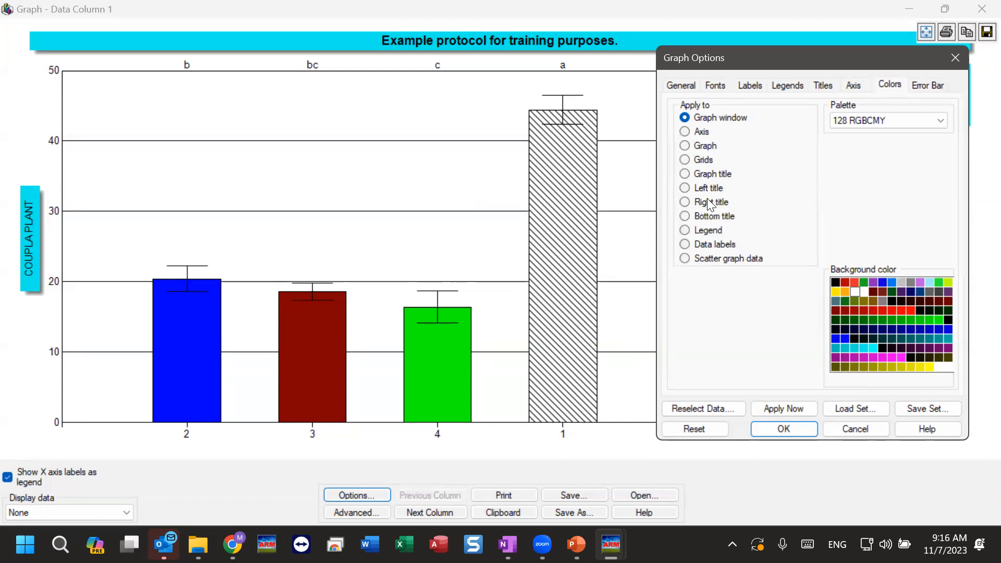
{"action": "left_click", "coordinate": [707, 173]}
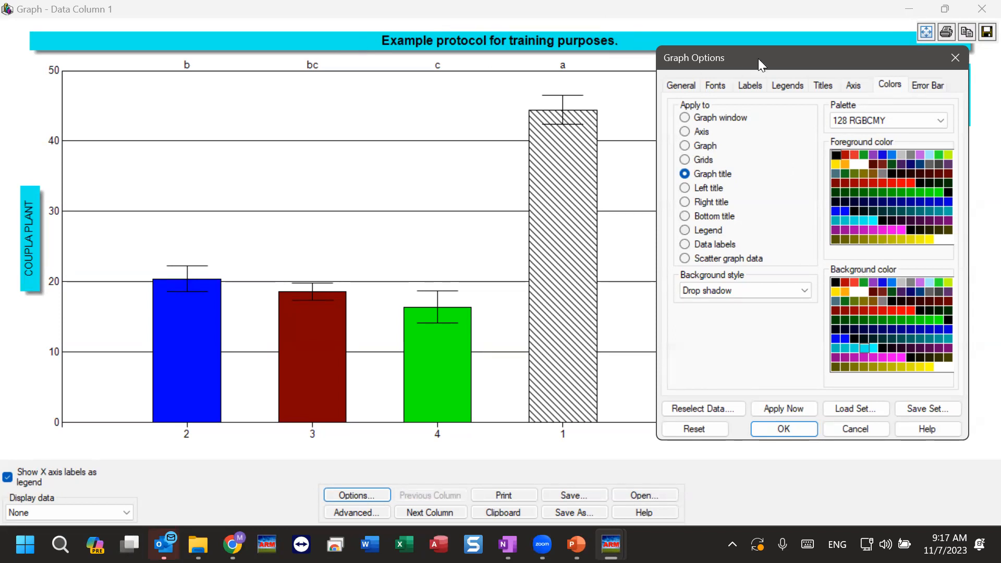
{"action": "left_click", "coordinate": [864, 292]}
{"action": "left_click", "coordinate": [808, 403]}
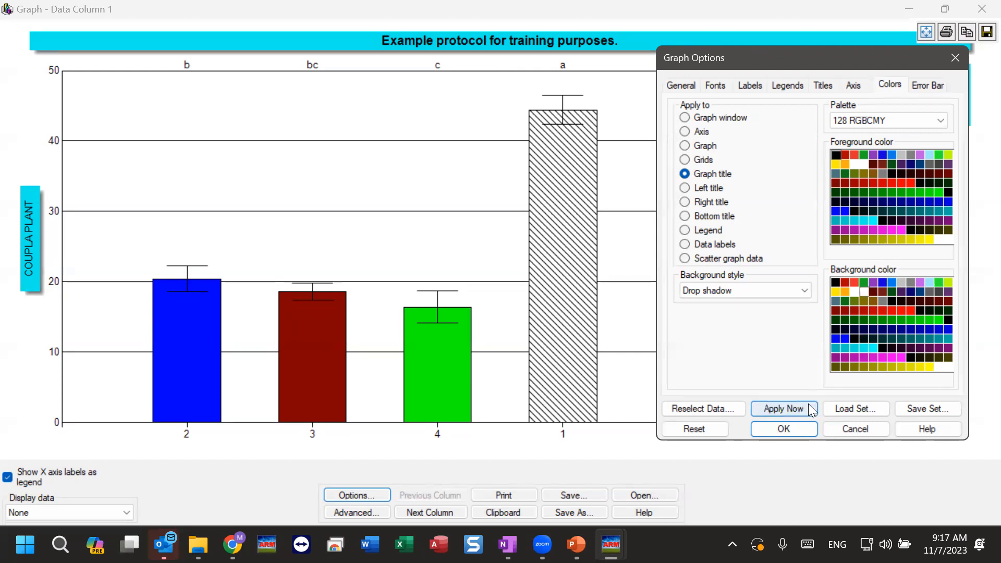
{"action": "left_click", "coordinate": [704, 292]}
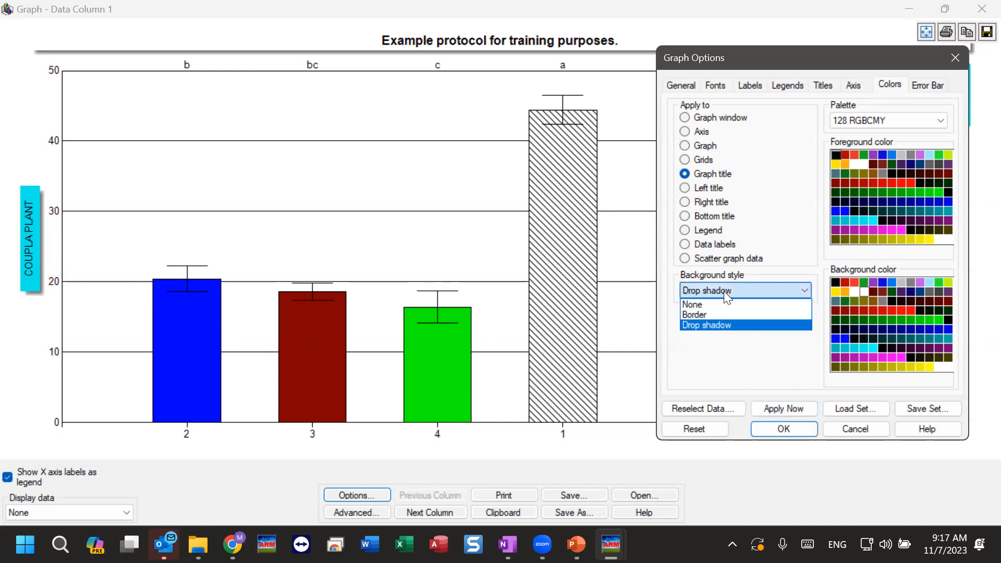
{"action": "left_click", "coordinate": [698, 304]}
{"action": "left_click", "coordinate": [776, 407]}
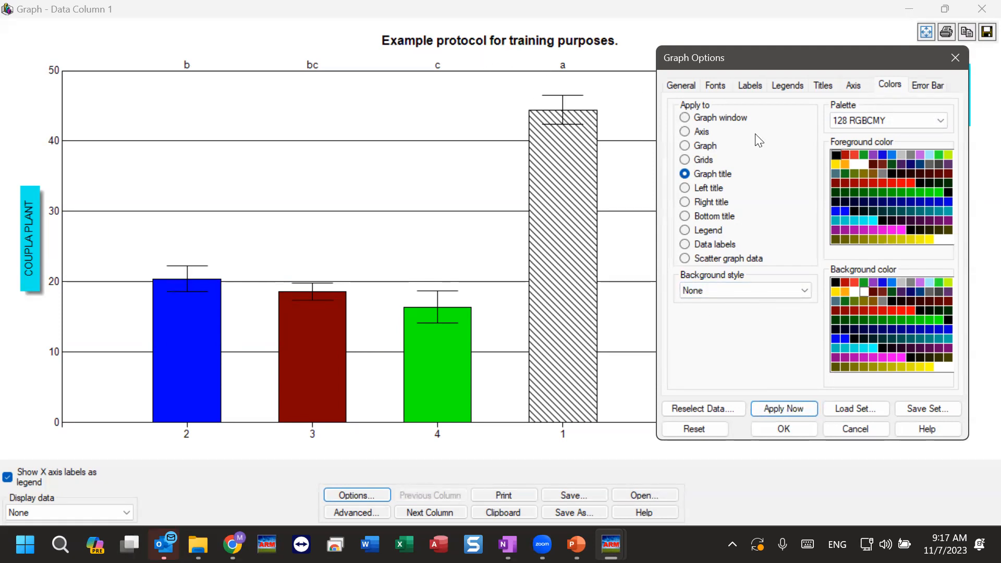
Set the graph title's foreground color to blue and apply it
{"action": "left_click", "coordinate": [884, 155]}
{"action": "left_click", "coordinate": [772, 414]}
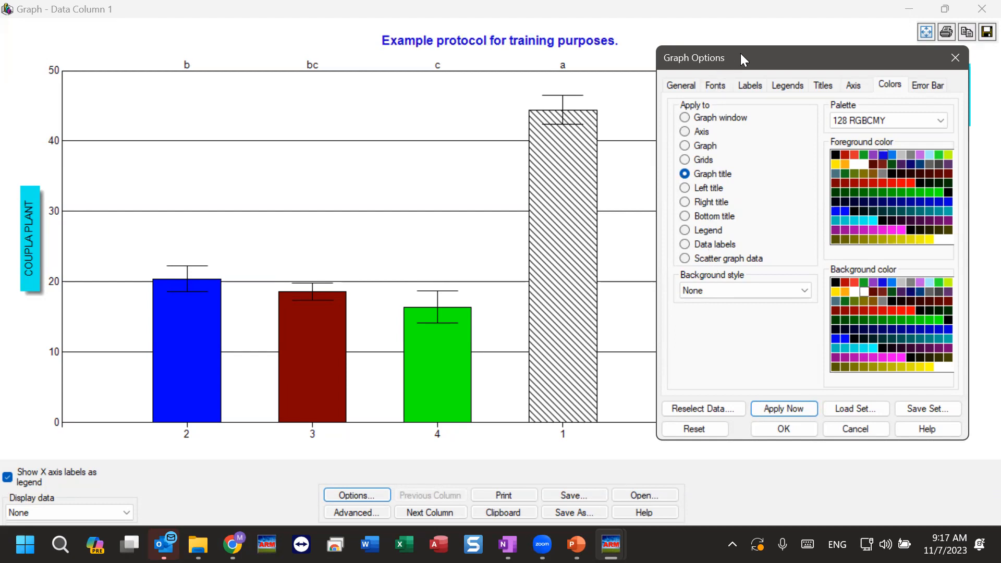
{"action": "left_click_drag", "start_coordinate": [740, 53], "coordinate": [775, 68]}
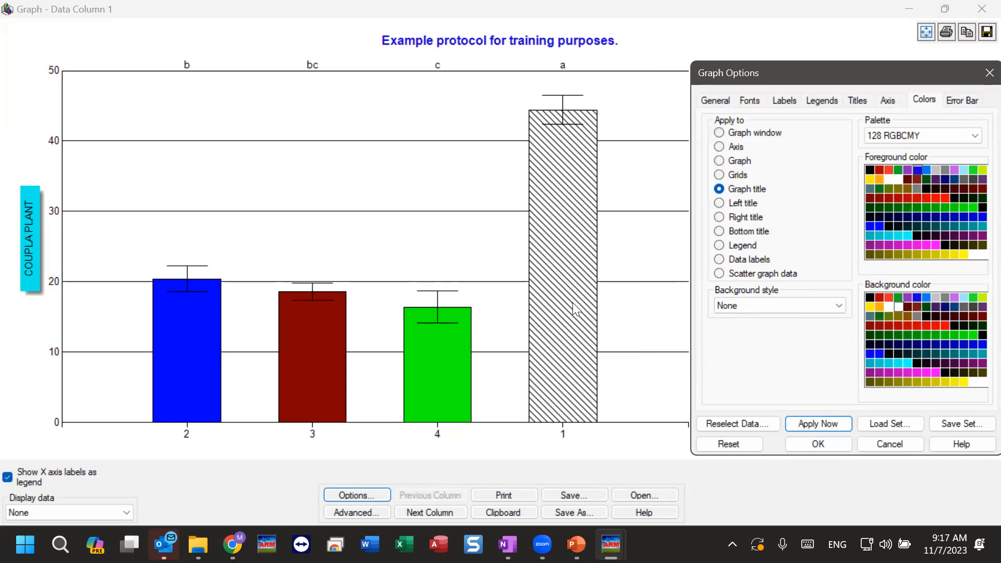
{"action": "left_click", "coordinate": [829, 98]}
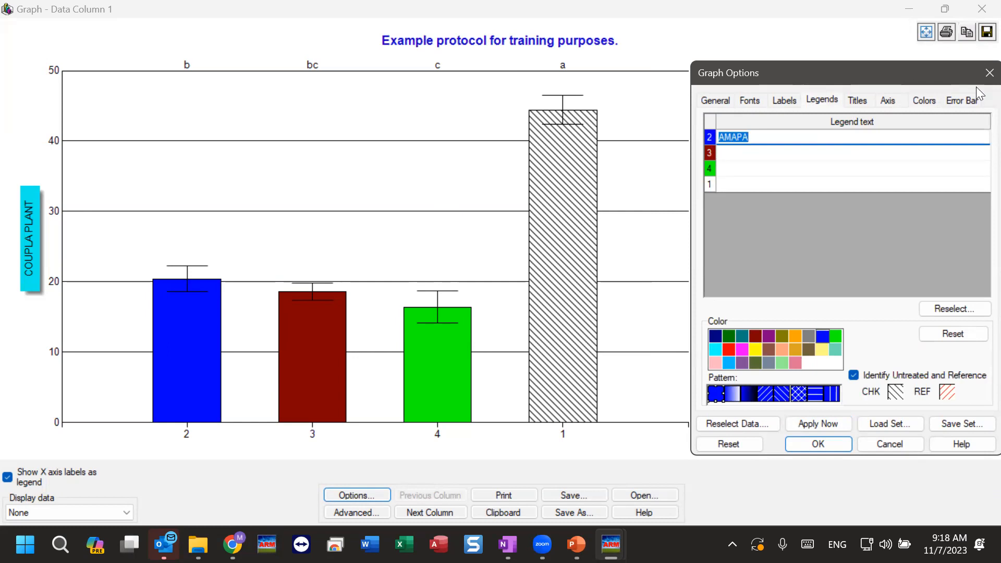
{"action": "left_click", "coordinate": [927, 102]}
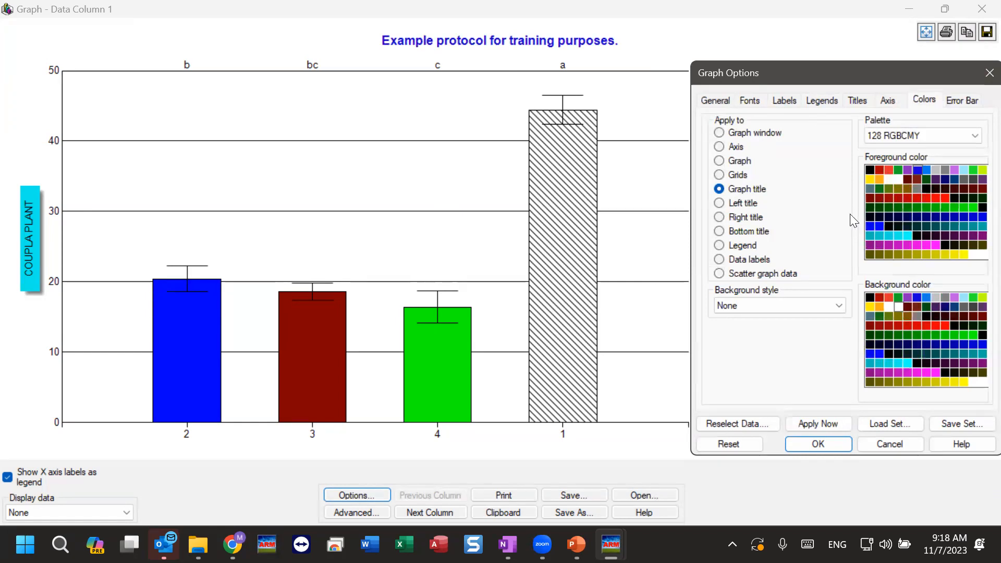
Try error bars based on a standard deviation of 2 on the graph
{"action": "left_click", "coordinate": [958, 97]}
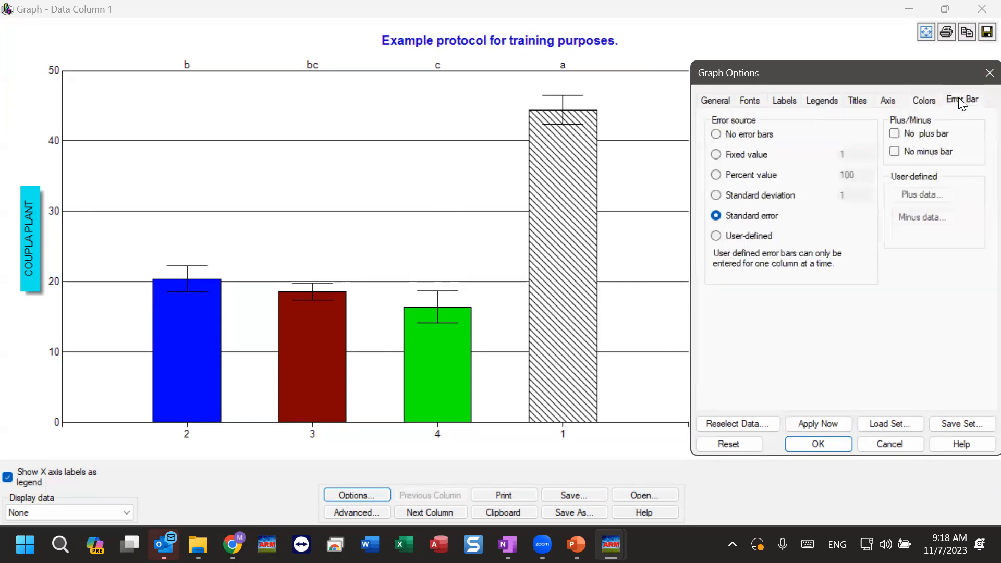
{"action": "left_click_drag", "start_coordinate": [879, 71], "coordinate": [853, 70]}
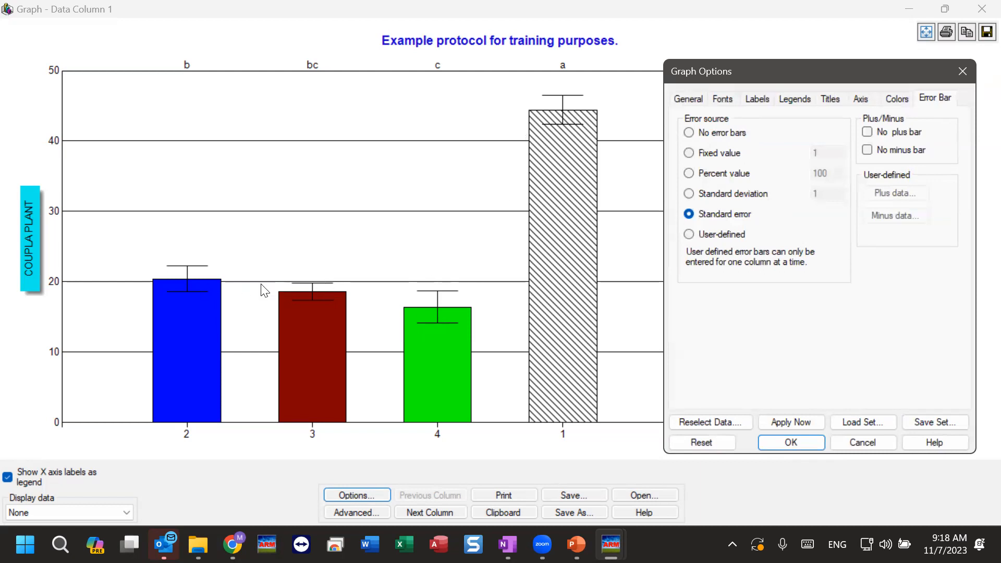
{"action": "left_click", "coordinate": [715, 199]}
{"action": "type", "text": "2"}
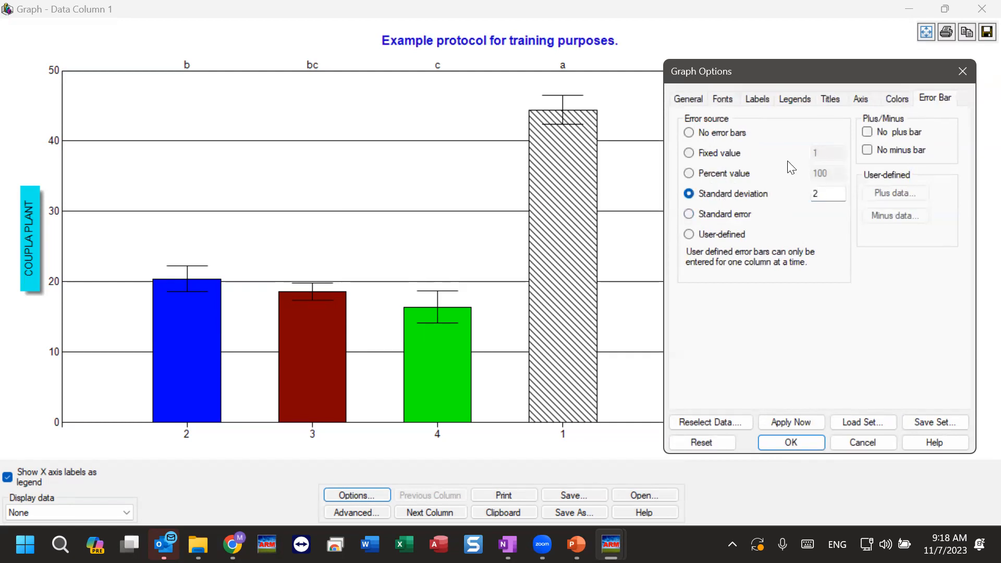
{"action": "left_click", "coordinate": [805, 423]}
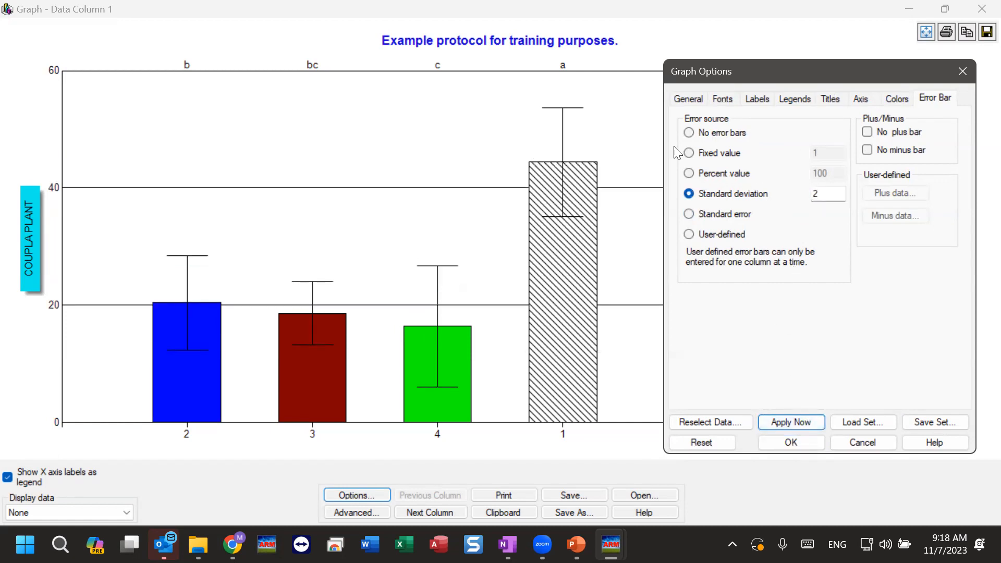
Set the error source to No error bars and apply it to the graph
{"action": "left_click", "coordinate": [715, 132]}
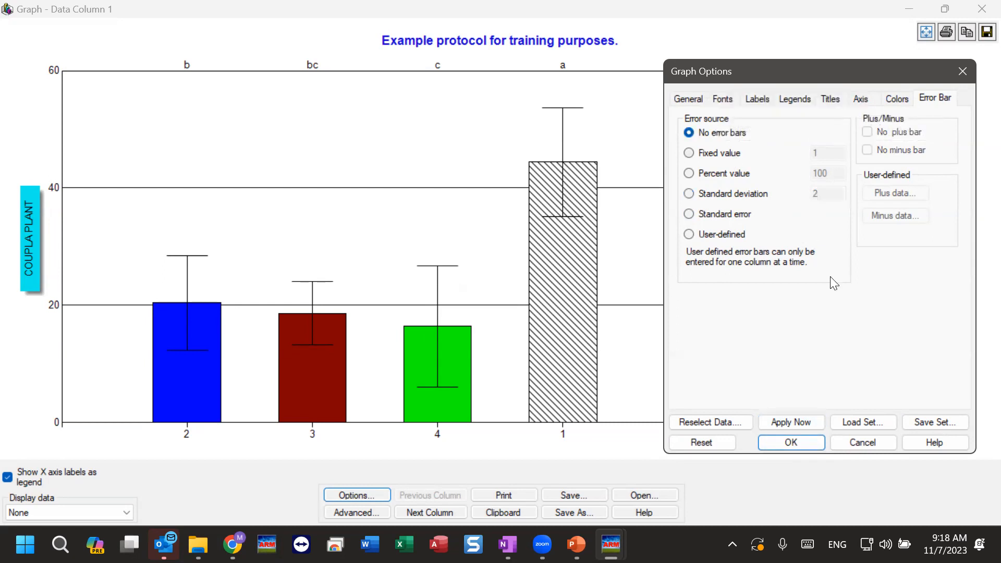
{"action": "left_click", "coordinate": [789, 423]}
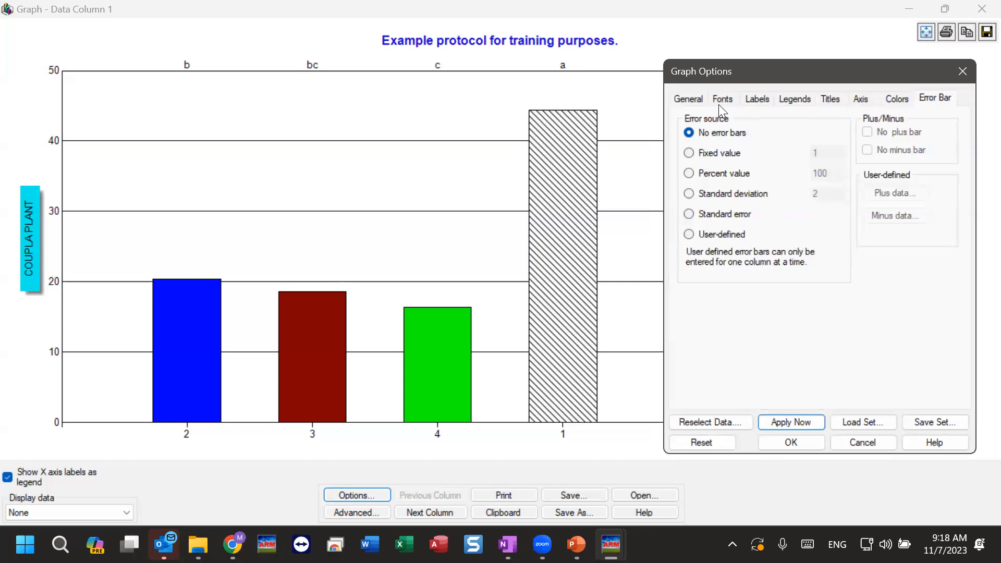
Reselect the graph data with treatments 2-4 1, assessment column 1, and the Rating Type and Rating Unit/Min/Max label fields
{"action": "left_click", "coordinate": [760, 100]}
{"action": "left_click", "coordinate": [788, 100]}
{"action": "left_click", "coordinate": [752, 99]}
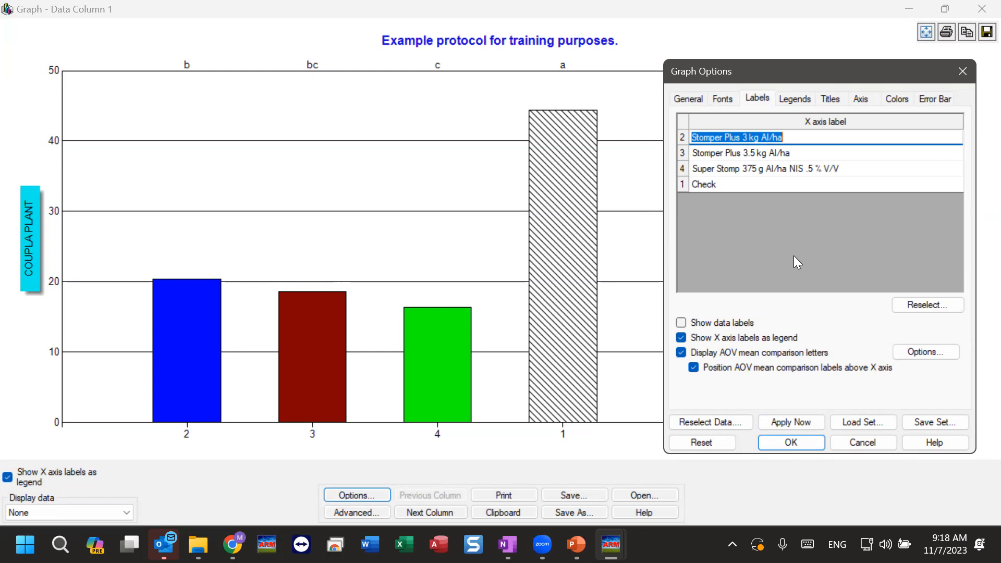
{"action": "left_click", "coordinate": [722, 422]}
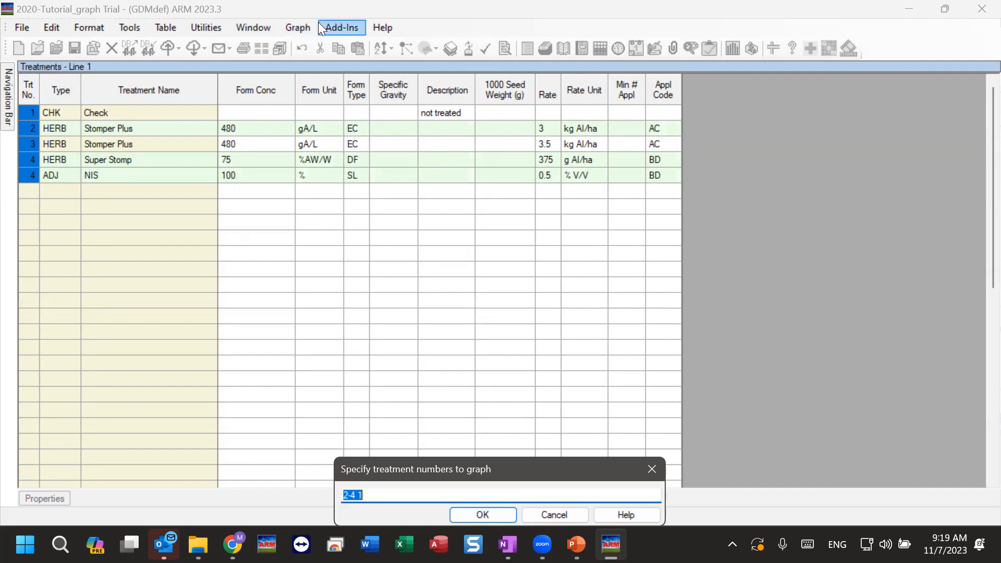
{"action": "left_click", "coordinate": [383, 494]}
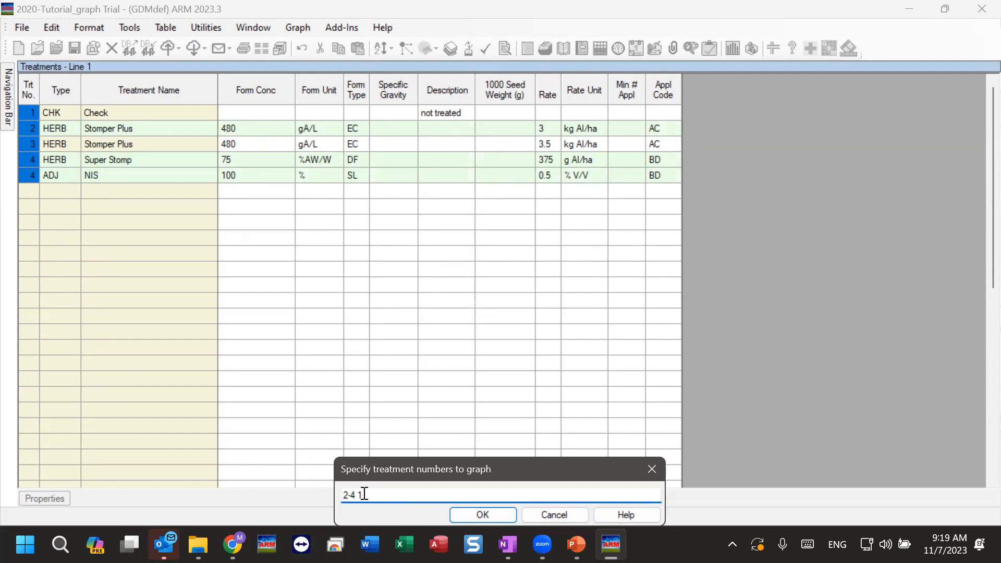
{"action": "left_click", "coordinate": [479, 516]}
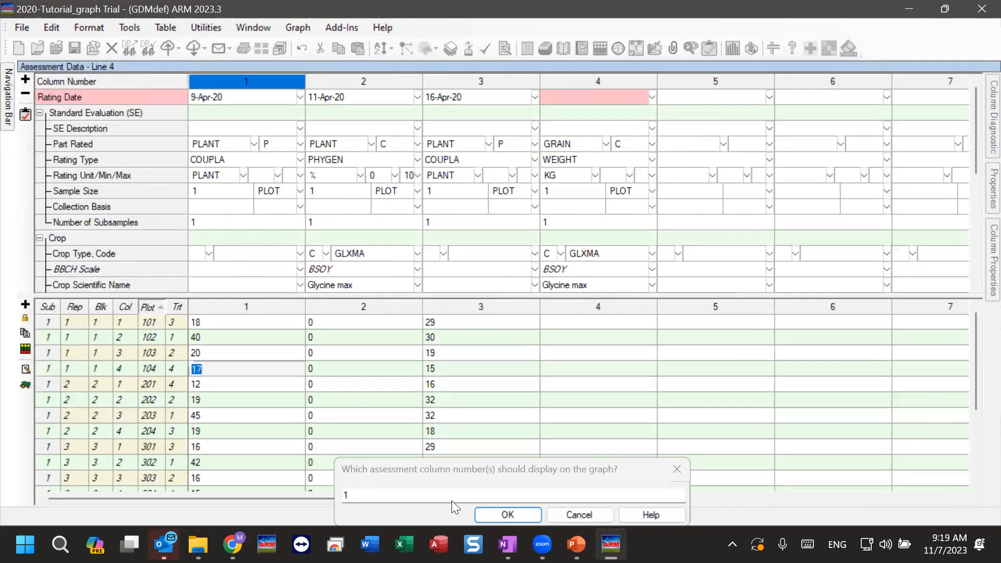
{"action": "left_click", "coordinate": [511, 514]}
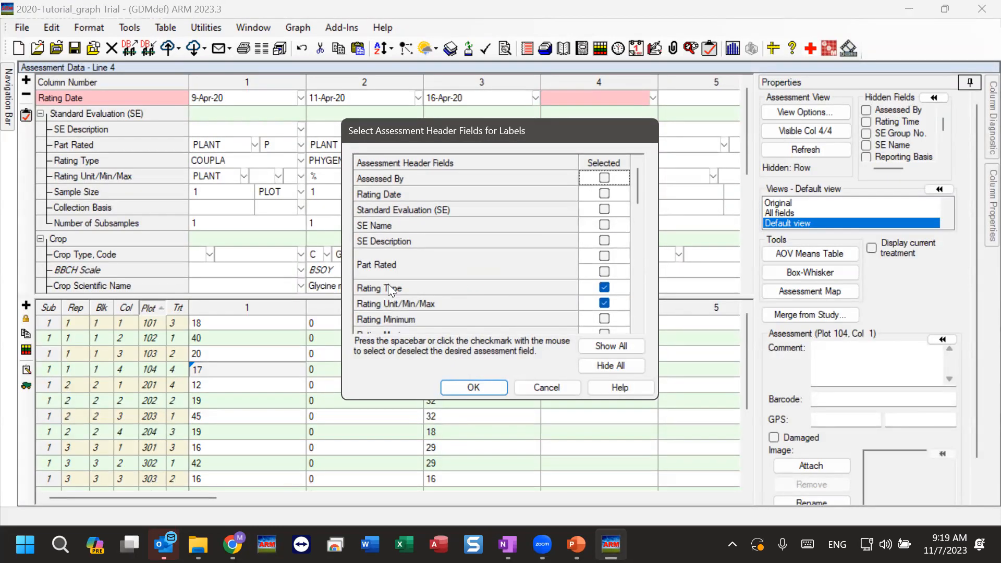
{"action": "left_click", "coordinate": [479, 386]}
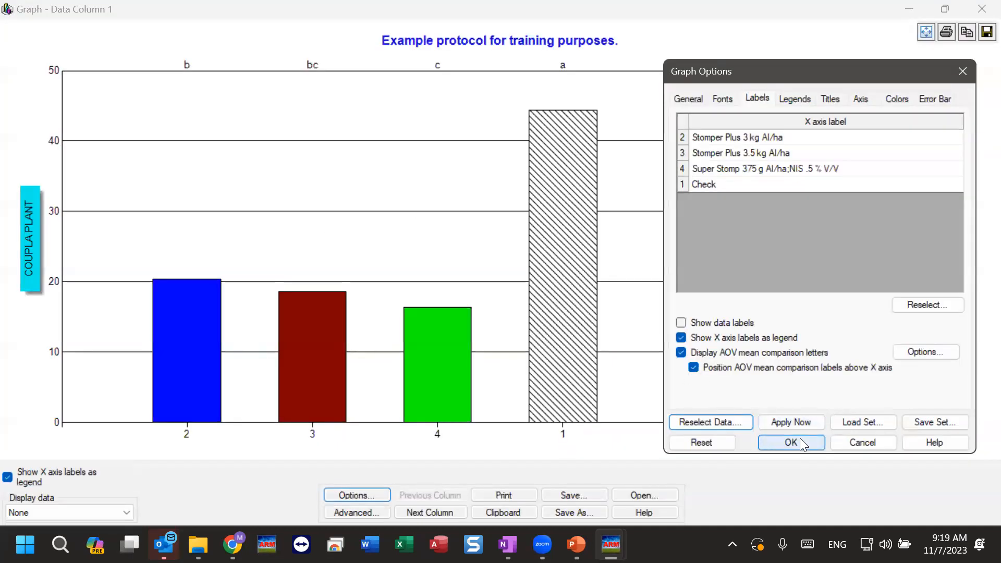
Apply the reselected data to the graph and close the graph options
{"action": "left_click", "coordinate": [794, 422]}
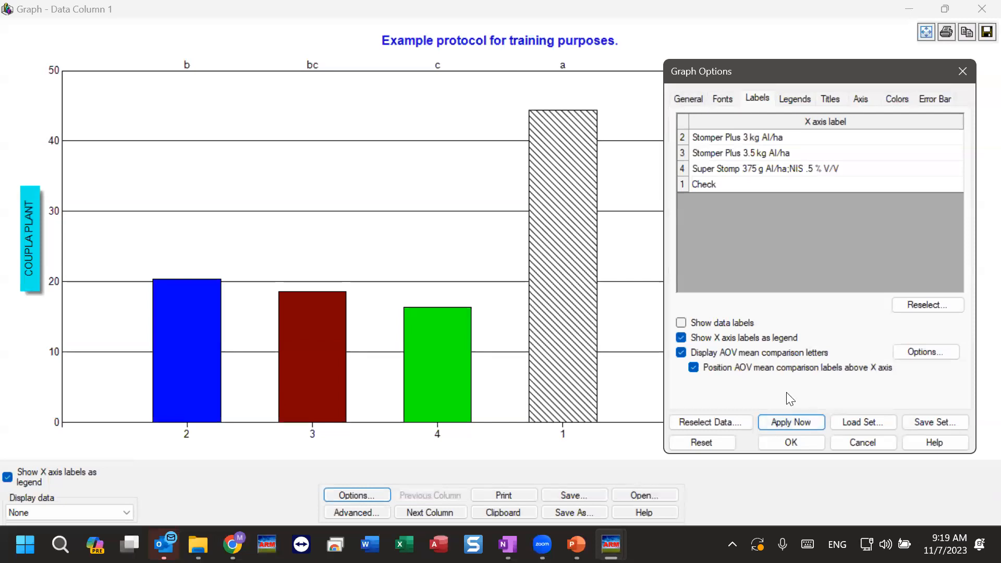
{"action": "left_click", "coordinate": [788, 441]}
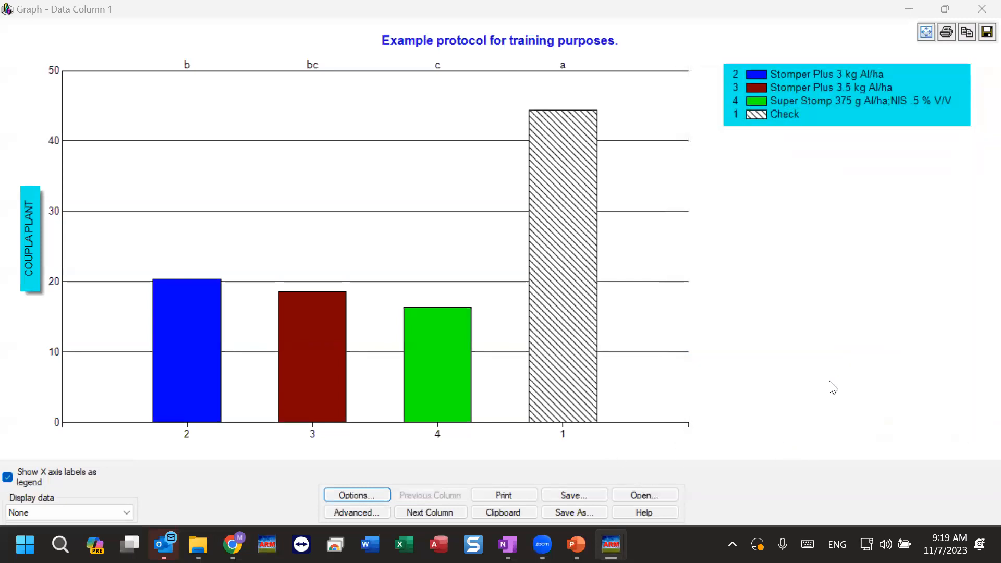
{"action": "left_click", "coordinate": [793, 388]}
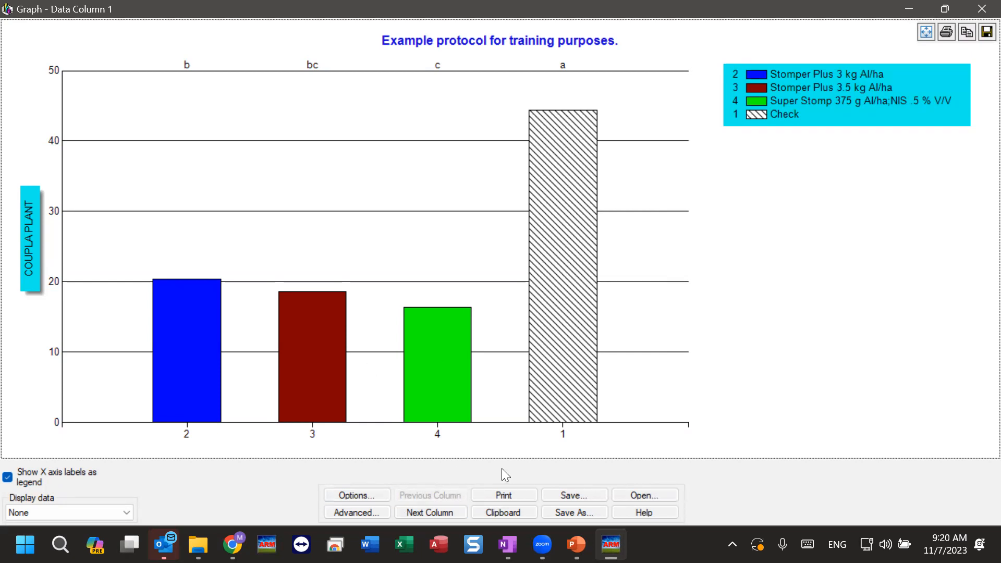
Try to save the graph data to the Desktop as 2020-Tutorial_graph.grf8
{"action": "left_click", "coordinate": [590, 495]}
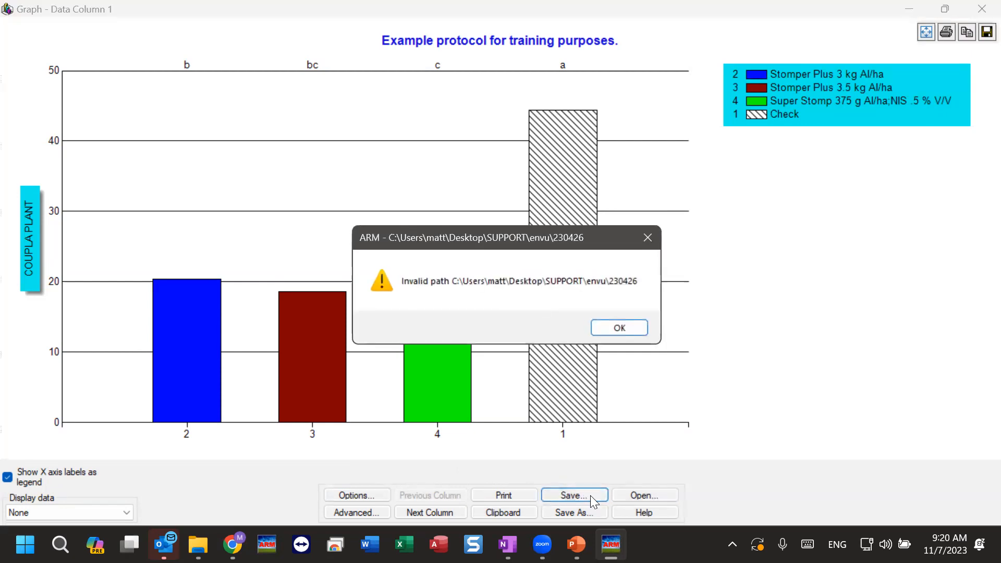
{"action": "left_click", "coordinate": [619, 327]}
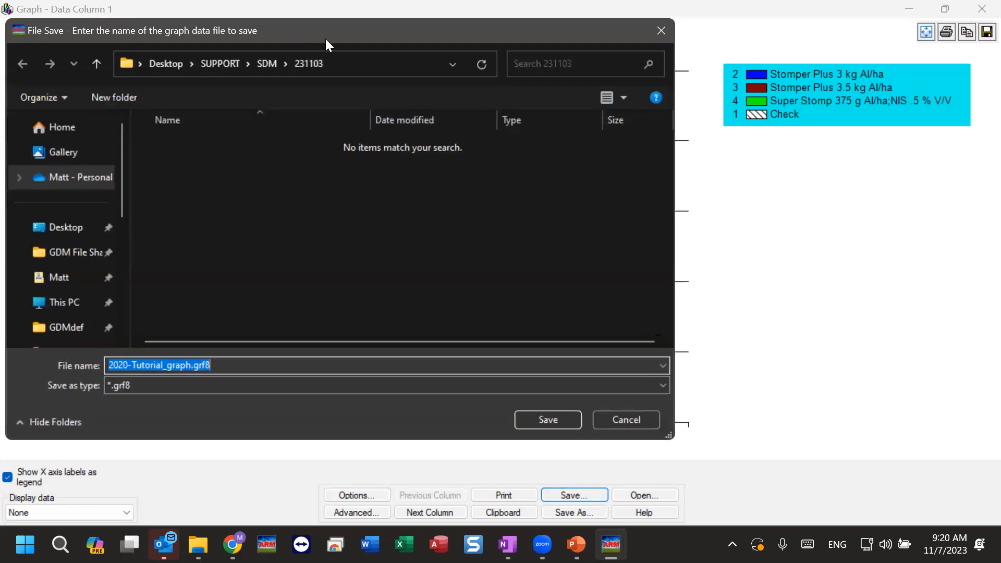
{"action": "left_click_drag", "start_coordinate": [325, 38], "coordinate": [421, 36]}
{"action": "left_click", "coordinate": [207, 234]}
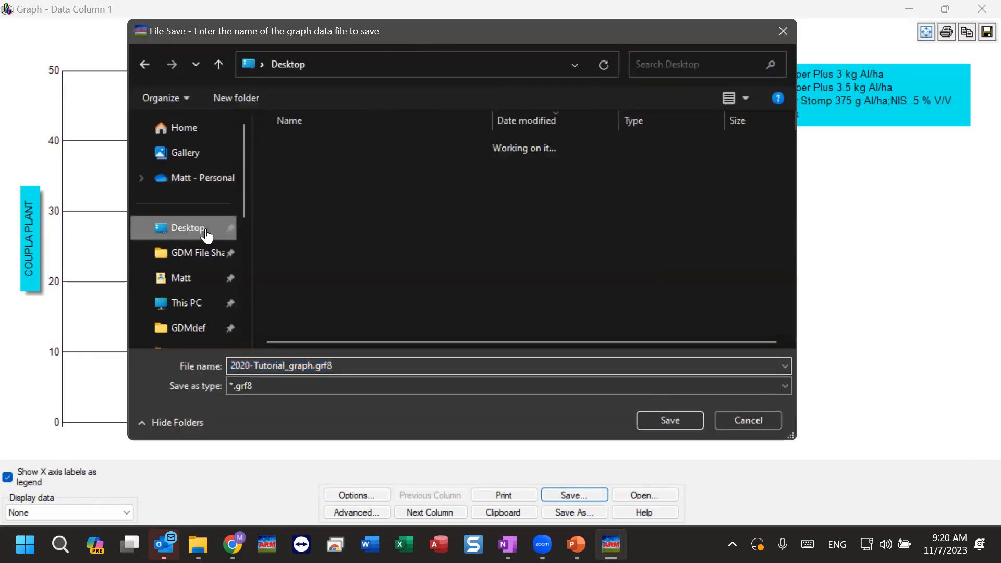
{"action": "left_click", "coordinate": [311, 366]}
{"action": "left_click_drag", "start_coordinate": [315, 366], "coordinate": [379, 367]}
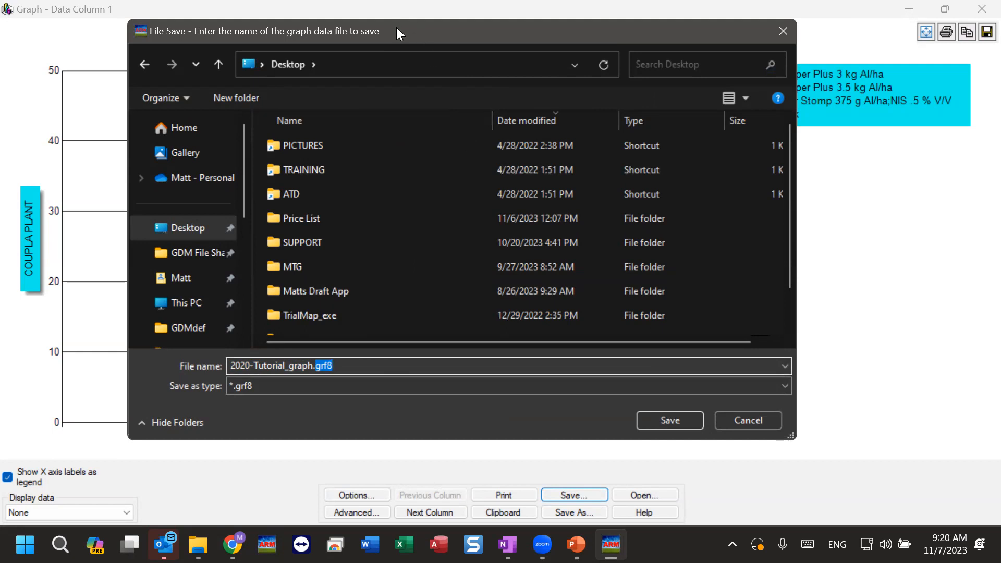
{"action": "left_click_drag", "start_coordinate": [396, 27], "coordinate": [734, 90]}
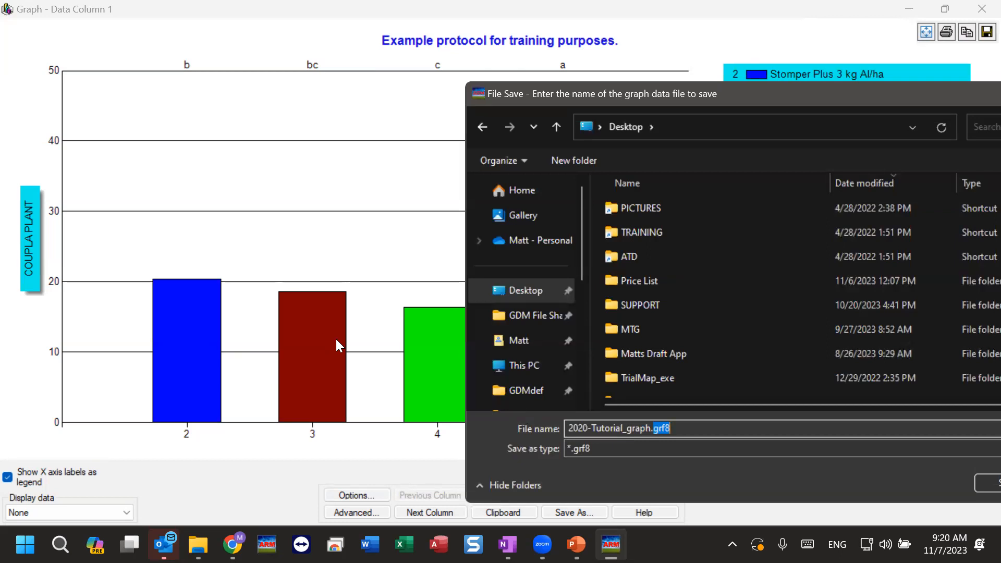
{"action": "left_click_drag", "start_coordinate": [839, 91], "coordinate": [572, 60]}
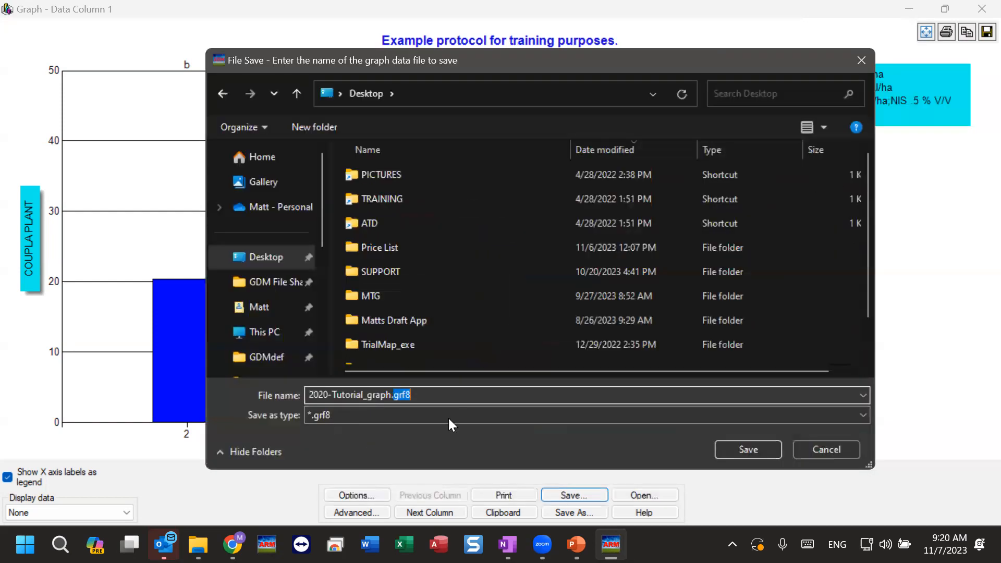
{"action": "left_click", "coordinate": [419, 394]}
{"action": "left_click_drag", "start_coordinate": [392, 395], "coordinate": [240, 394]}
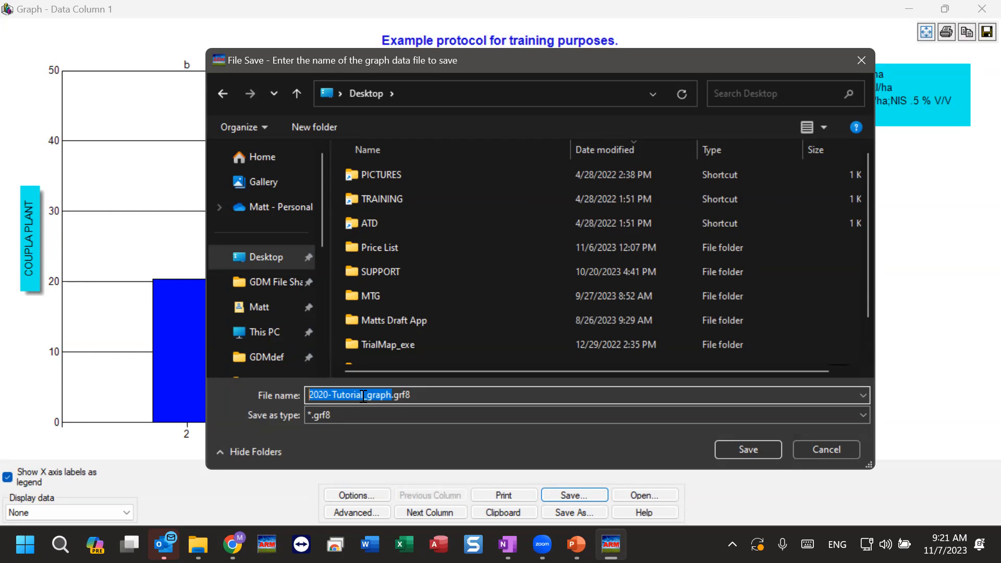
{"action": "left_click", "coordinate": [840, 449]}
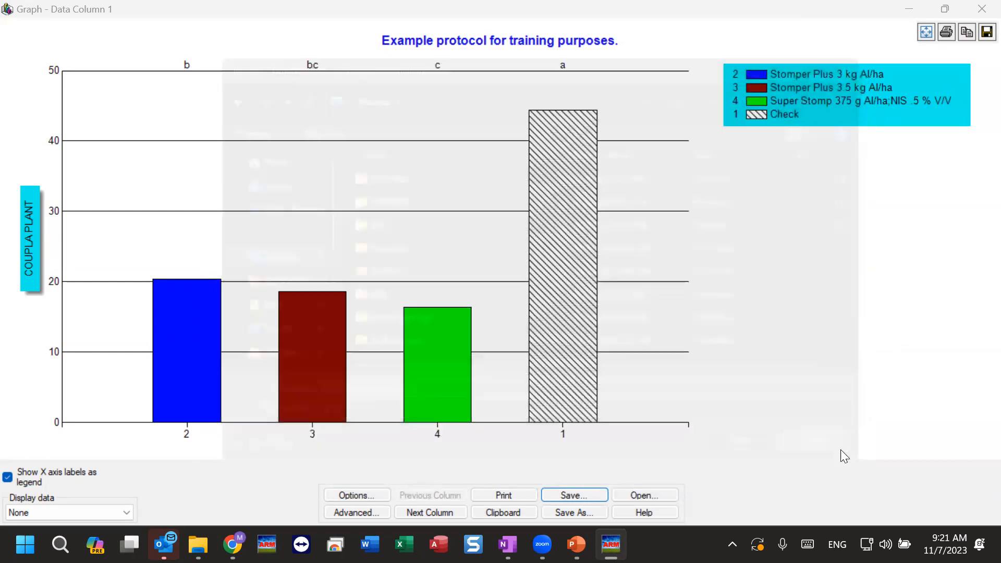
Begin an image export of the graph, trying the JPEG format and settling on PNG
{"action": "left_click", "coordinate": [582, 515]}
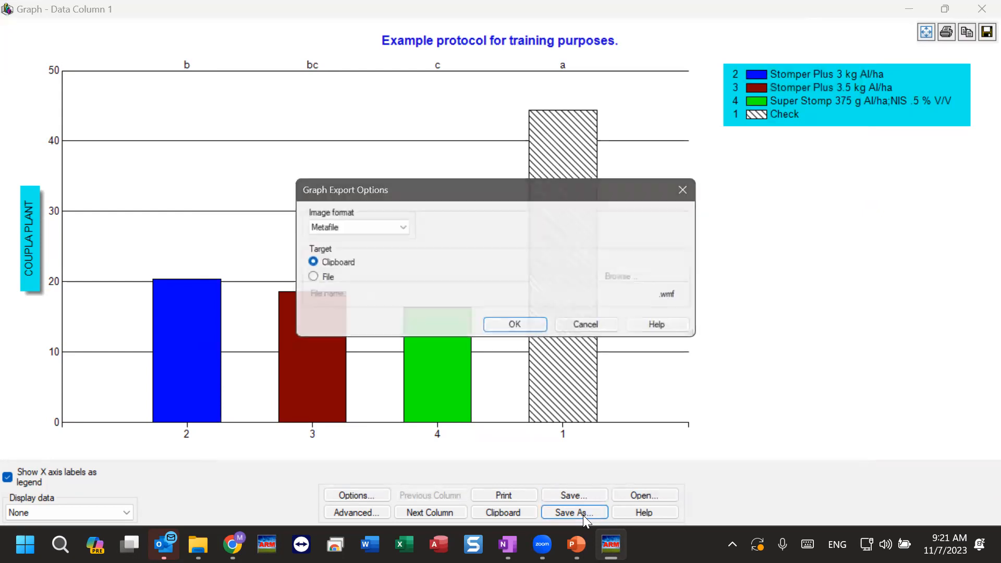
{"action": "left_click", "coordinate": [397, 226]}
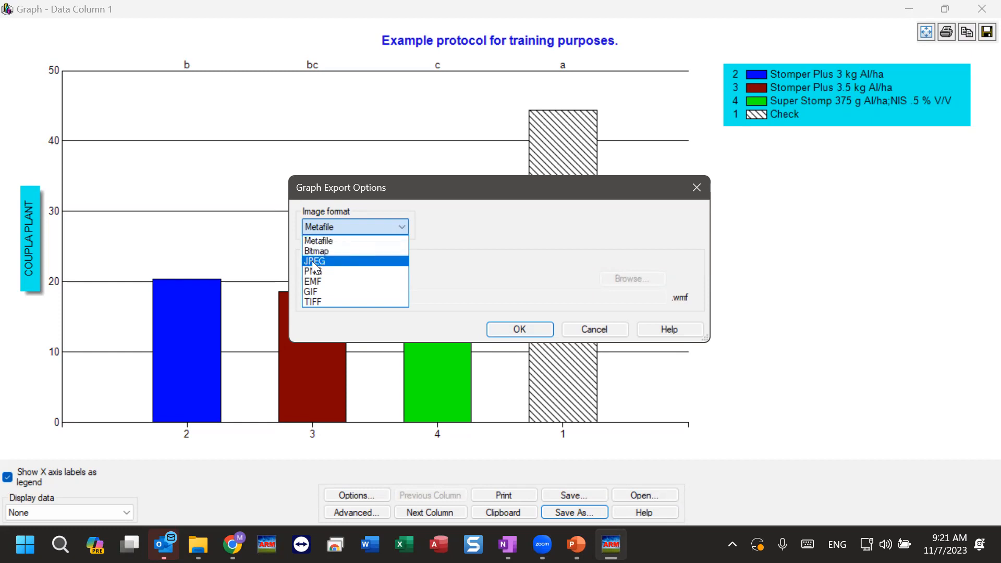
{"action": "left_click", "coordinate": [337, 261]}
{"action": "left_click", "coordinate": [337, 227]}
{"action": "left_click", "coordinate": [336, 271]}
{"action": "left_click", "coordinate": [360, 226]}
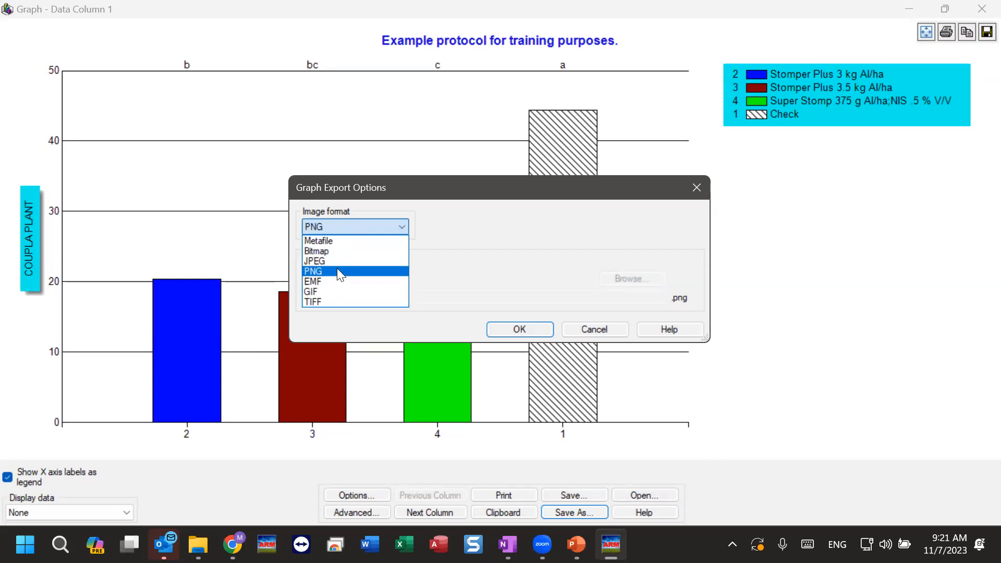
{"action": "left_click", "coordinate": [337, 268]}
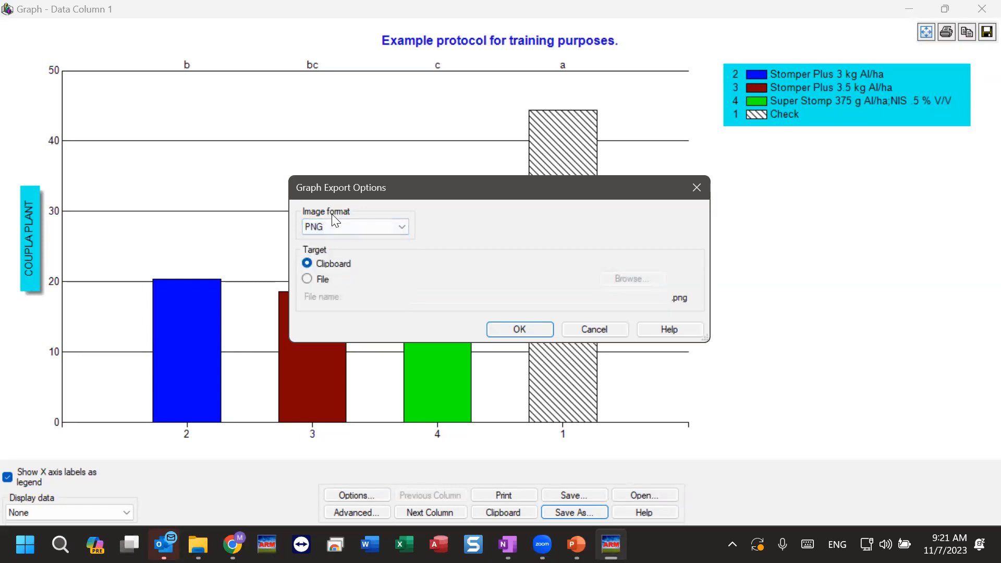
Try to export the graph to an image file on the Desktop as 2020-Tutorial_graph.png
{"action": "left_click", "coordinate": [307, 279]}
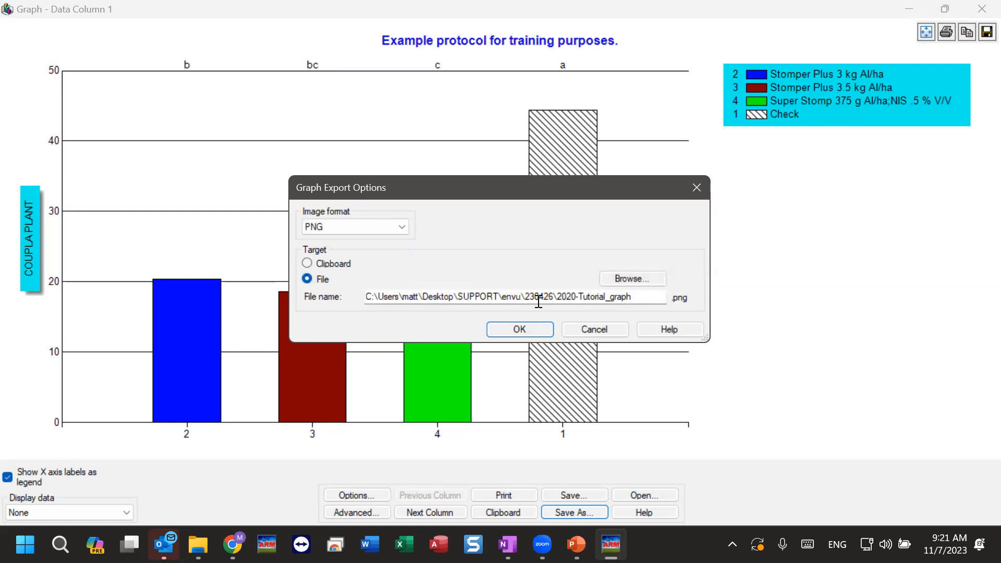
{"action": "left_click", "coordinate": [621, 272]}
{"action": "left_click", "coordinate": [595, 327]}
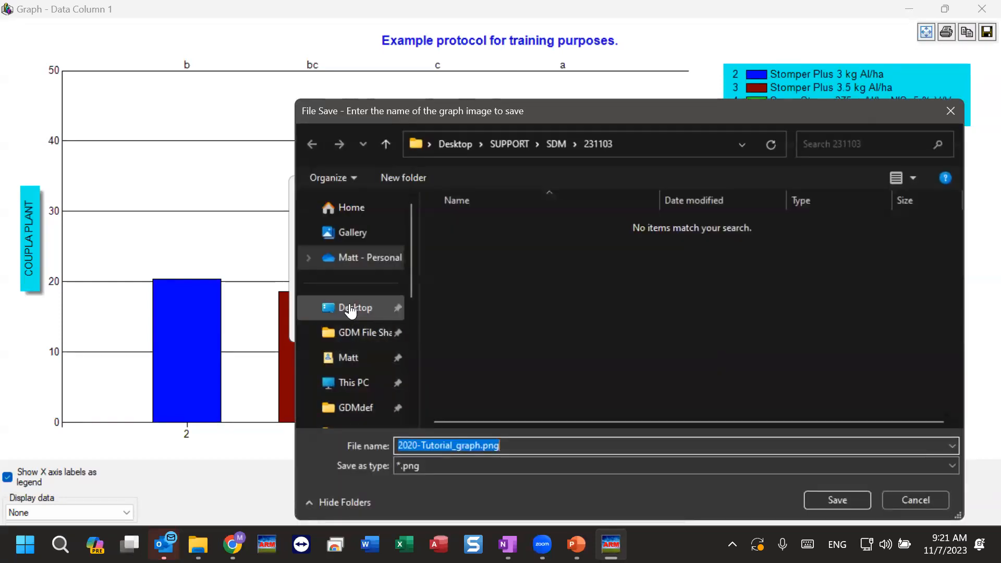
{"action": "left_click", "coordinate": [345, 307]}
{"action": "left_click_drag", "start_coordinate": [720, 109], "coordinate": [706, 75]}
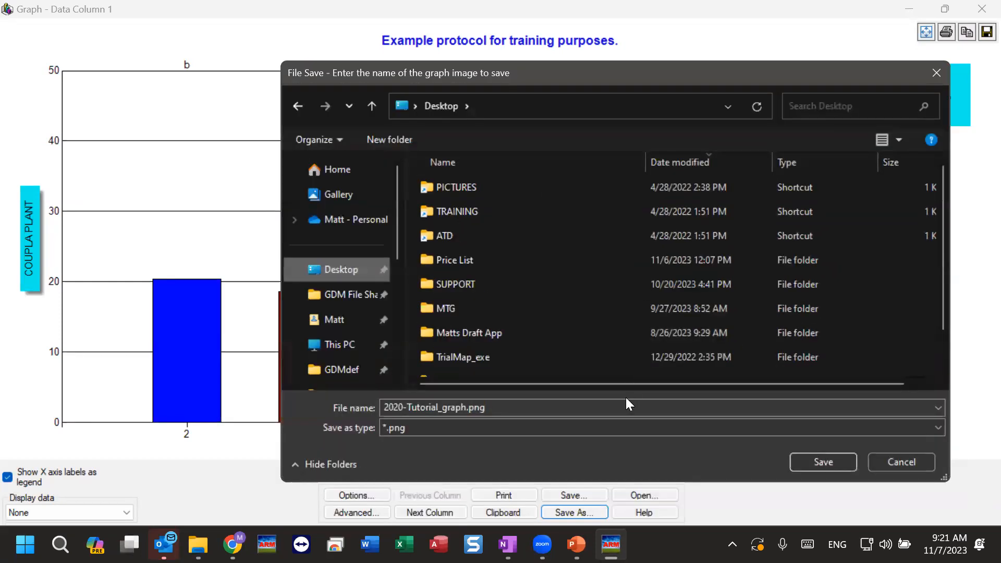
{"action": "left_click", "coordinate": [510, 403]}
{"action": "left_click_drag", "start_coordinate": [466, 406], "coordinate": [518, 405]}
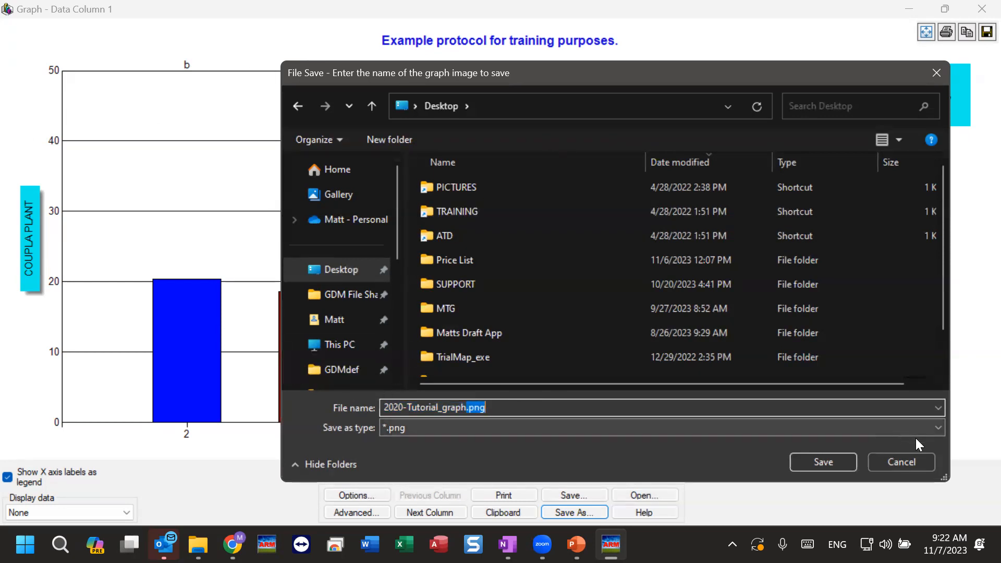
{"action": "left_click", "coordinate": [913, 459]}
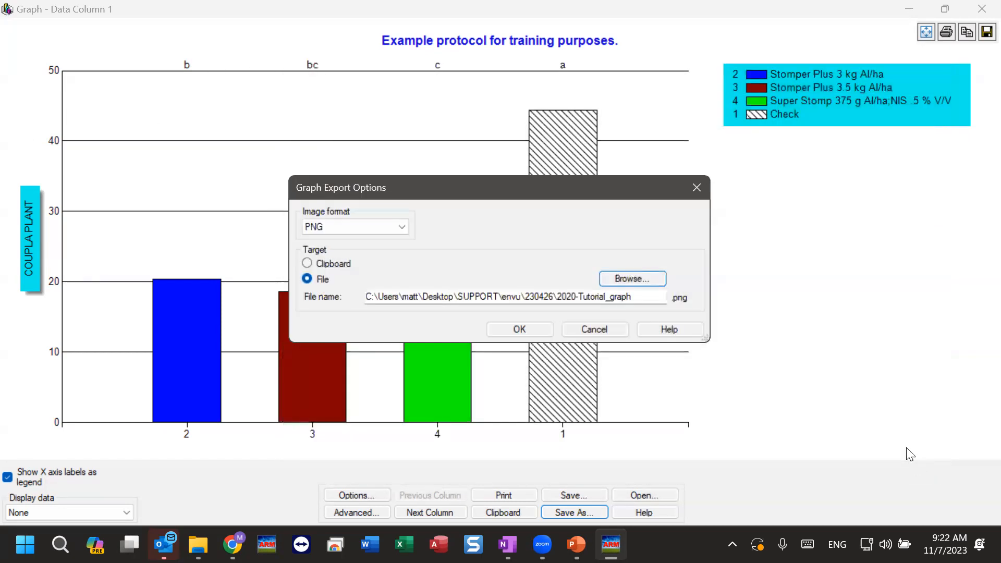
{"action": "left_click", "coordinate": [597, 324]}
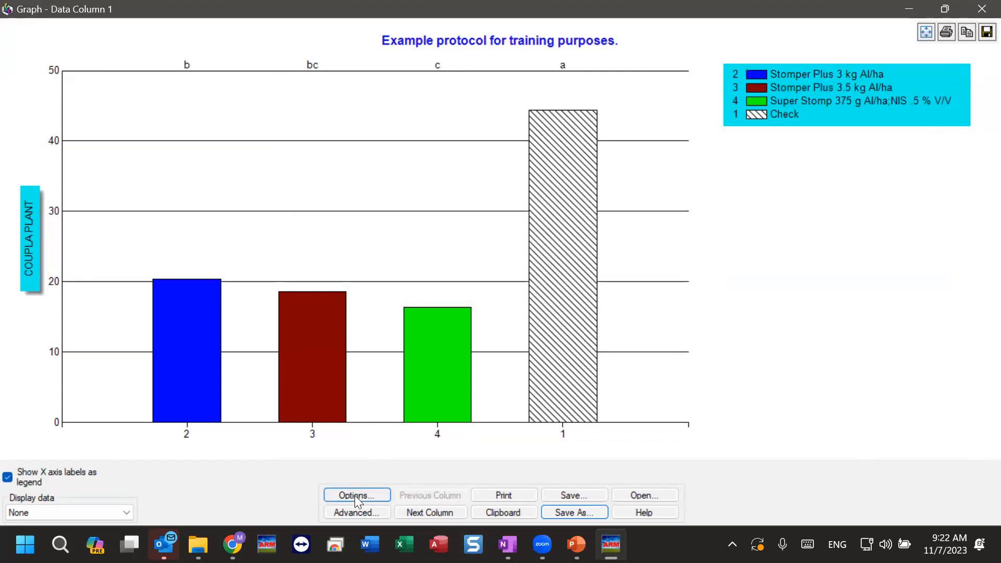
Try to save the current graph options as a reusable options set
{"action": "left_click", "coordinate": [374, 493]}
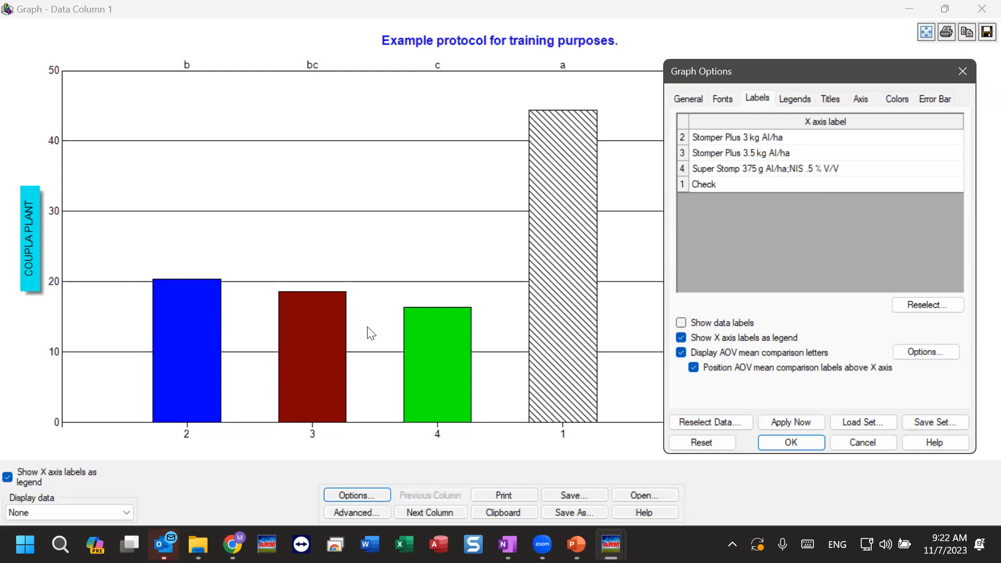
{"action": "left_click", "coordinate": [680, 99]}
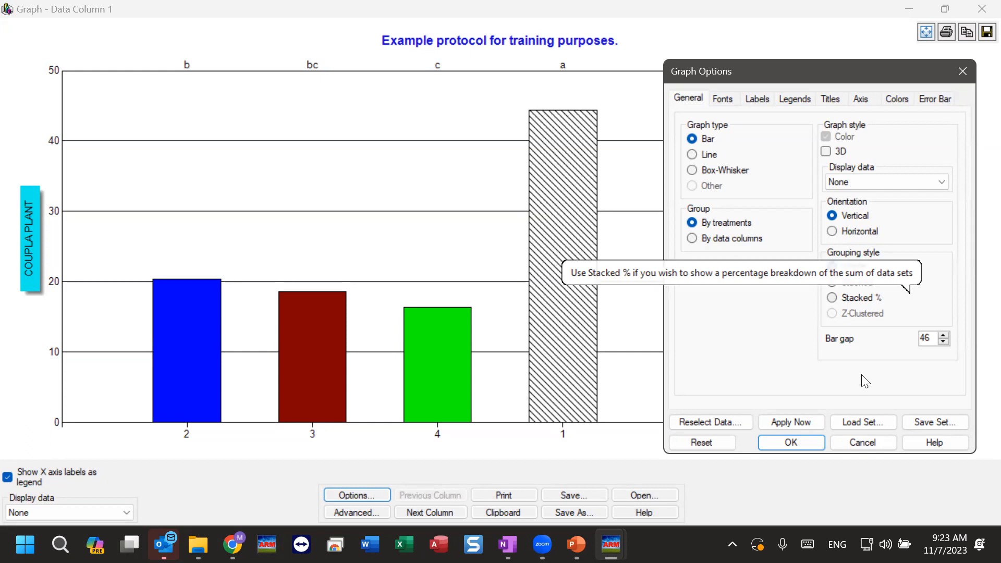
{"action": "left_click", "coordinate": [945, 421]}
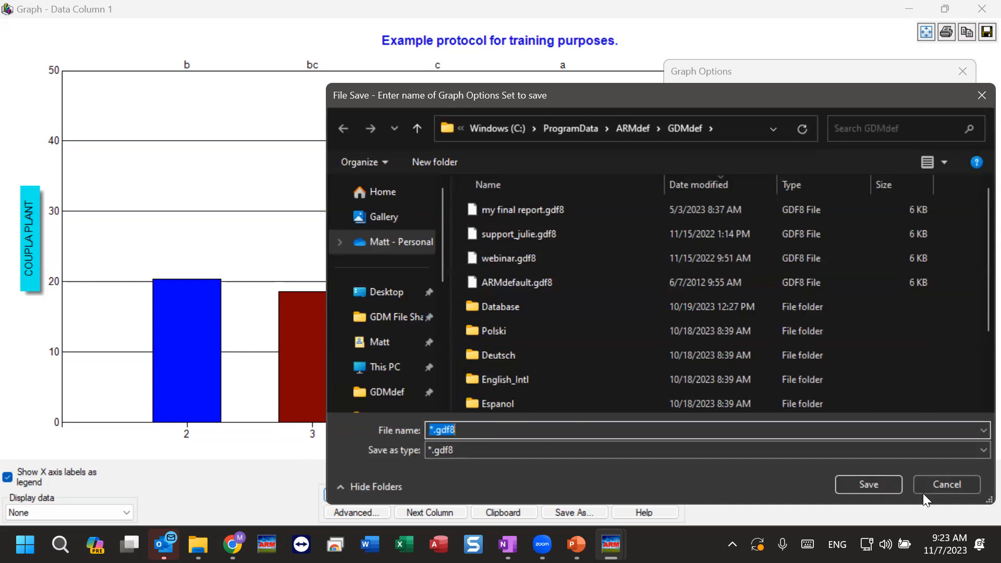
{"action": "left_click", "coordinate": [941, 486]}
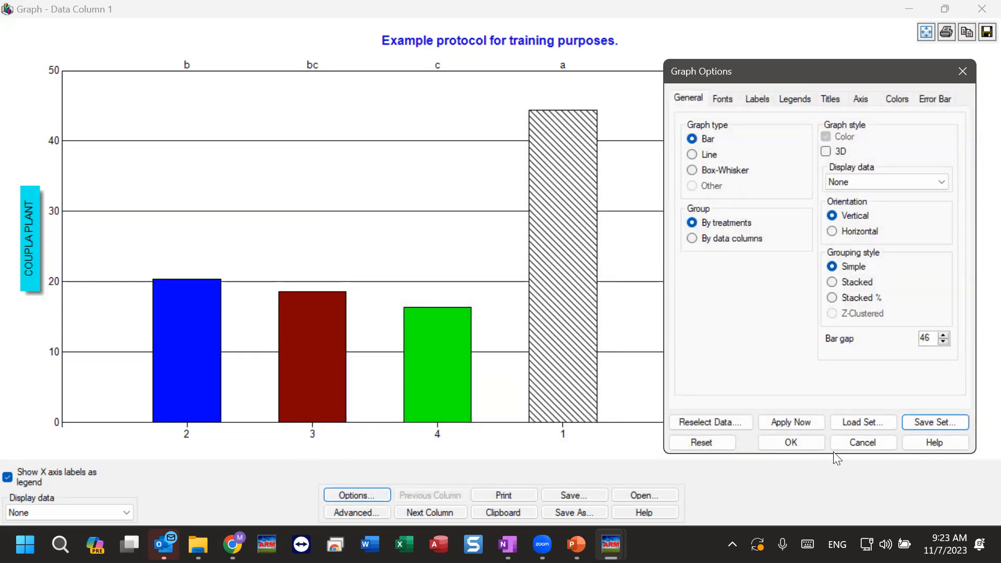
{"action": "left_click", "coordinate": [862, 443]}
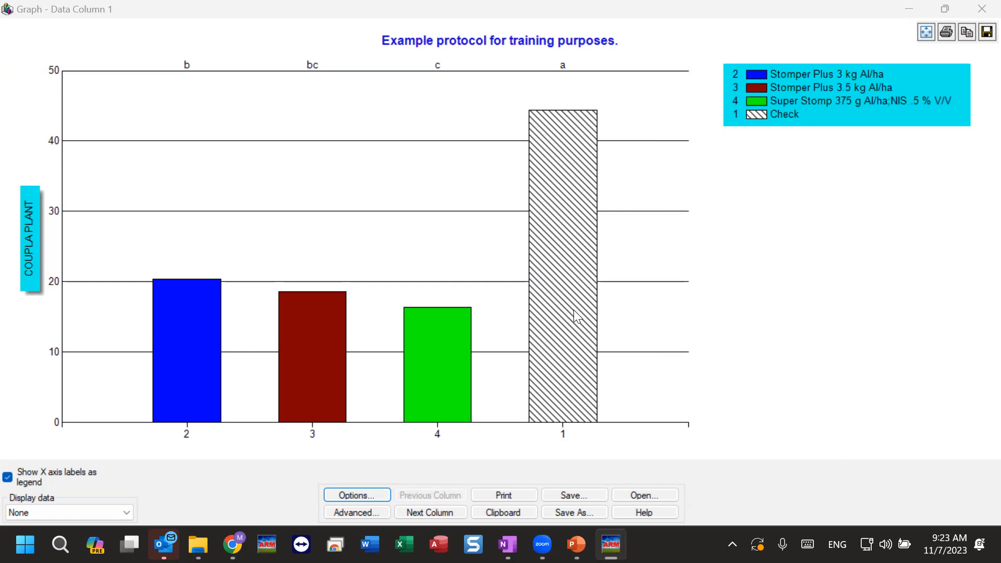
Copy the graph to the clipboard and paste it into a blank Word document
{"action": "left_click", "coordinate": [516, 514]}
{"action": "left_click", "coordinate": [503, 515]}
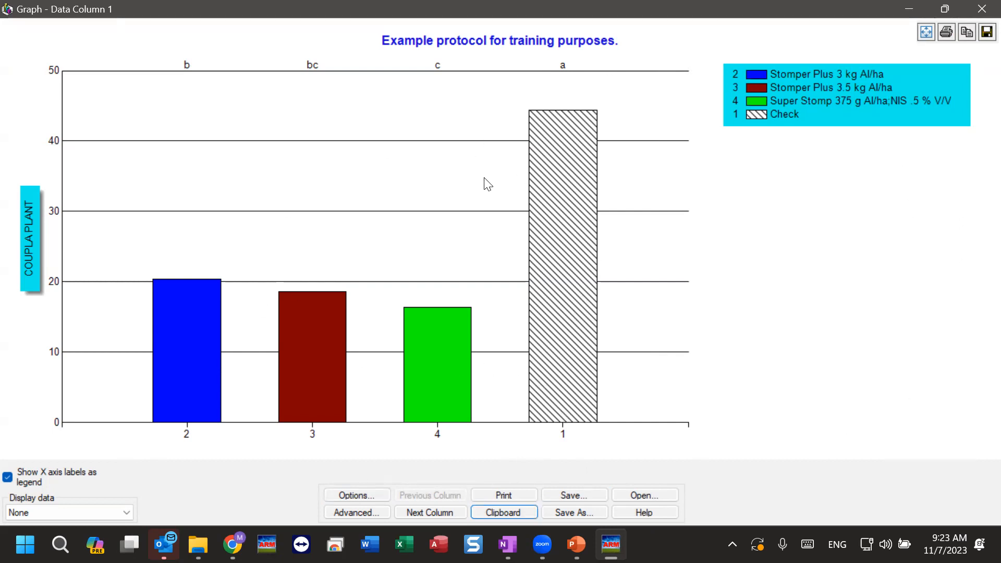
{"action": "left_click", "coordinate": [369, 544]}
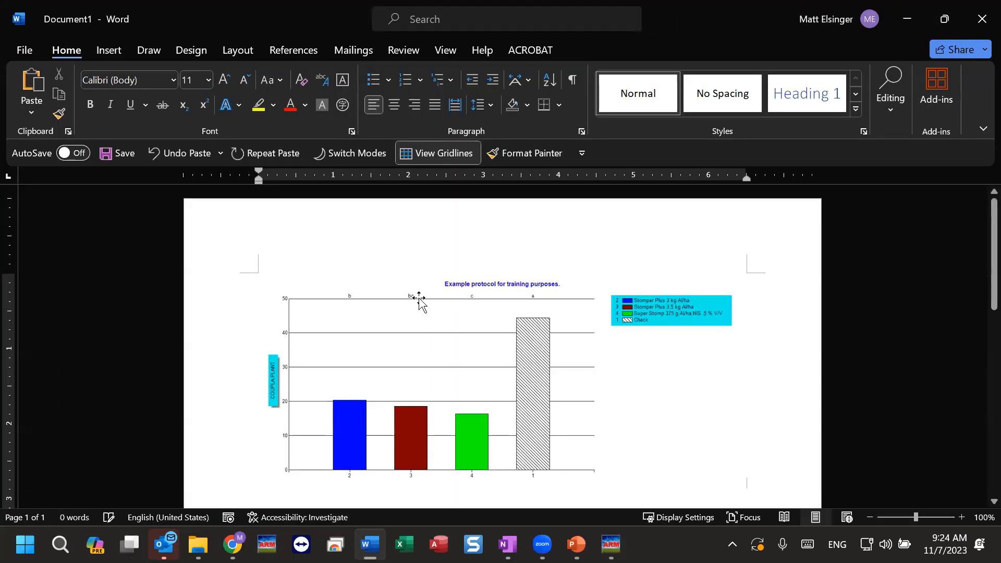
{"action": "scroll", "coordinate": [415, 329], "scroll_direction": "down", "scroll_amount": 2}
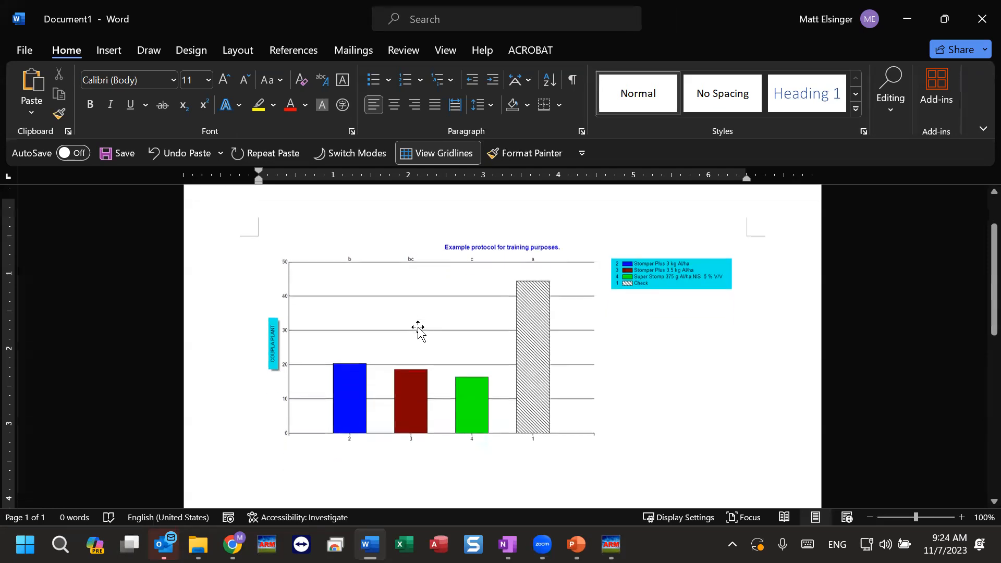
Delete the pasted graph from the Word document and paste it again from the clipboard
{"action": "scroll", "coordinate": [423, 324], "scroll_direction": "up", "scroll_amount": 1}
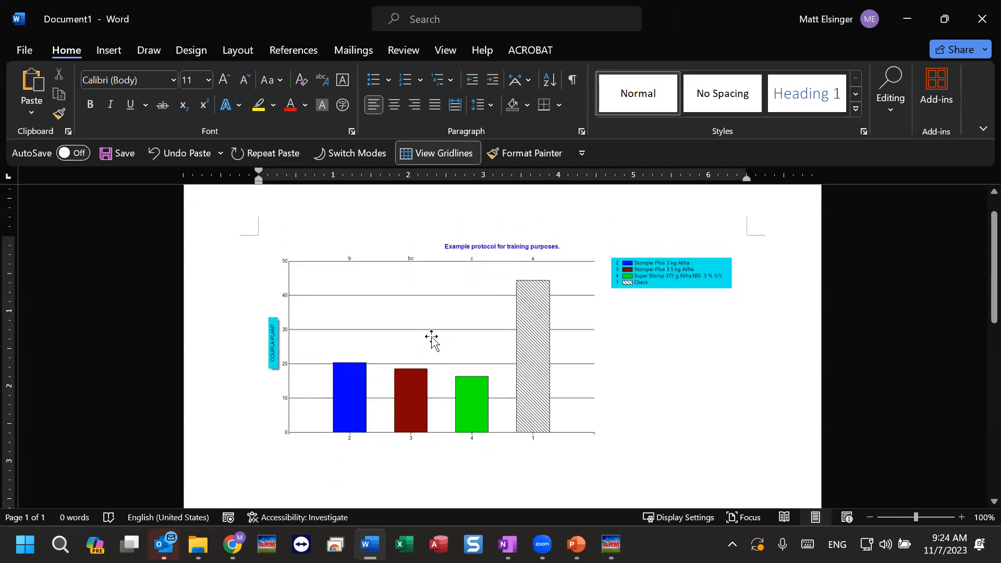
{"action": "left_click", "coordinate": [431, 339]}
{"action": "key", "text": "Delete"}
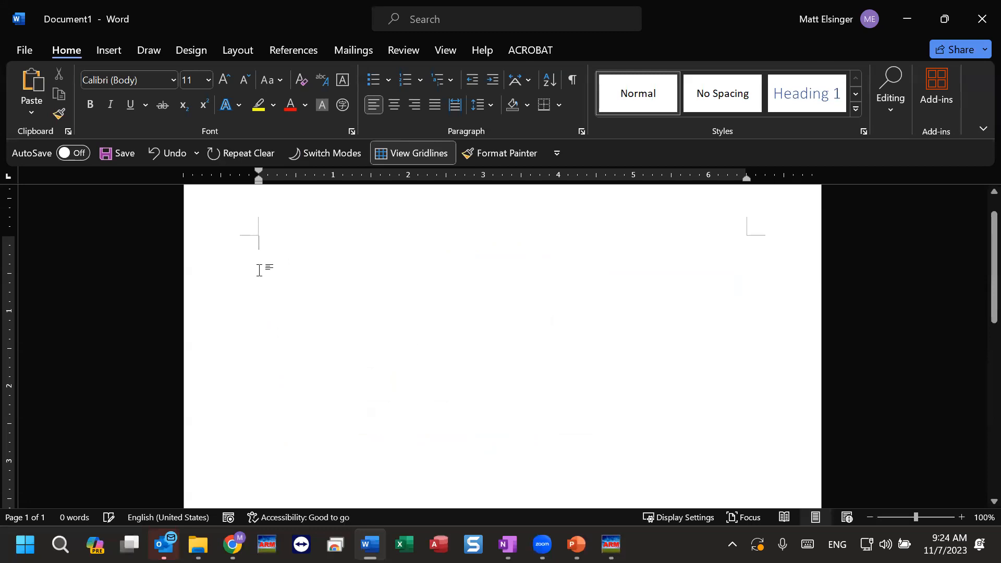
{"action": "right_click", "coordinate": [277, 242]}
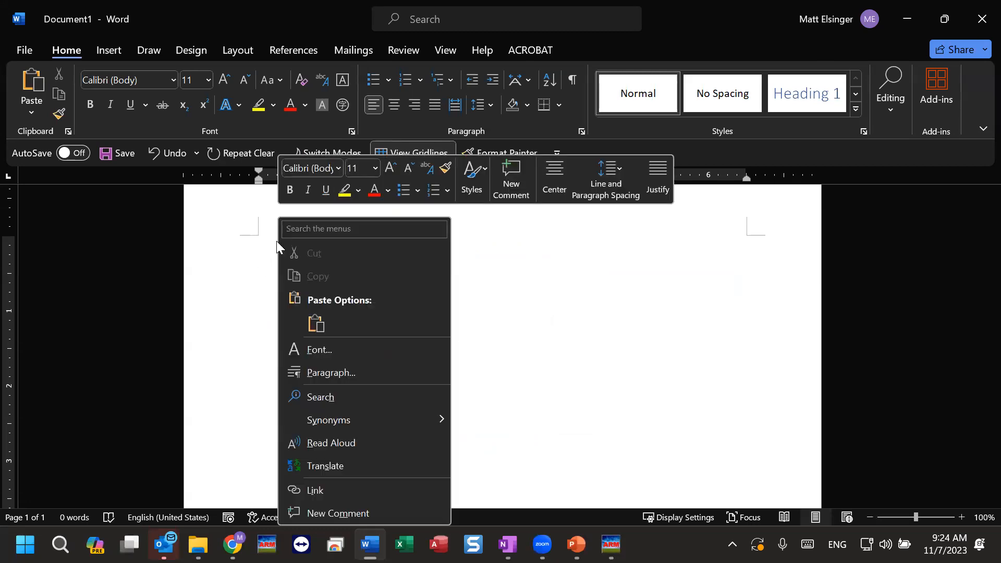
{"action": "left_click", "coordinate": [317, 325]}
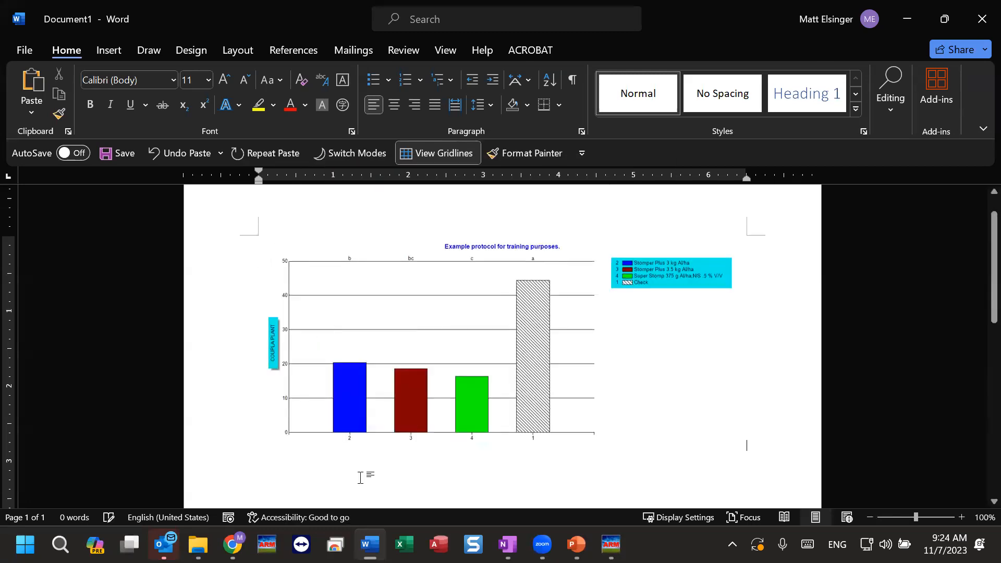
Resize the pasted graph very slightly smaller from its corner, then deselect it
{"action": "left_click", "coordinate": [480, 359]}
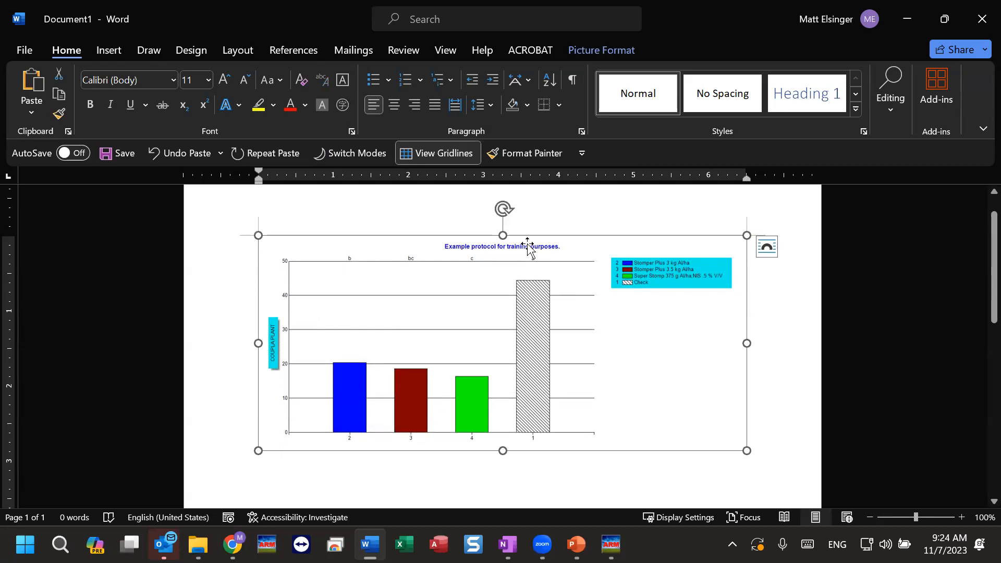
{"action": "mouse_move", "coordinate": [747, 450]}
{"action": "left_mouse_down"}
{"action": "mouse_move", "coordinate": [509, 342]}
{"action": "mouse_move", "coordinate": [811, 489]}
{"action": "mouse_move", "coordinate": [610, 409]}
{"action": "mouse_move", "coordinate": [745, 450]}
{"action": "left_mouse_up"}
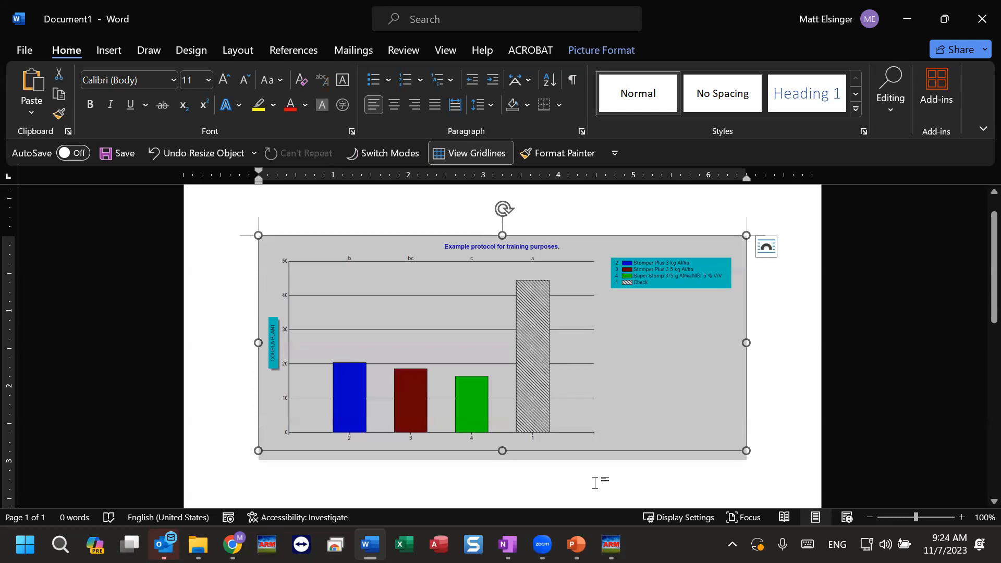
{"action": "left_click", "coordinate": [772, 392]}
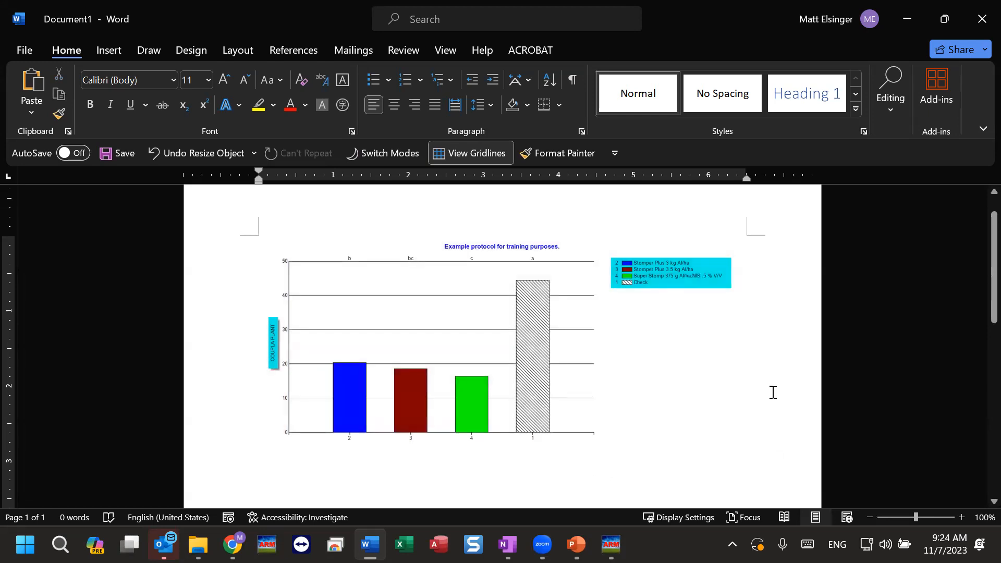
Return to the ARM graph, display its 'Plot' experimental unit means, and close the graph
{"action": "left_click", "coordinate": [904, 23]}
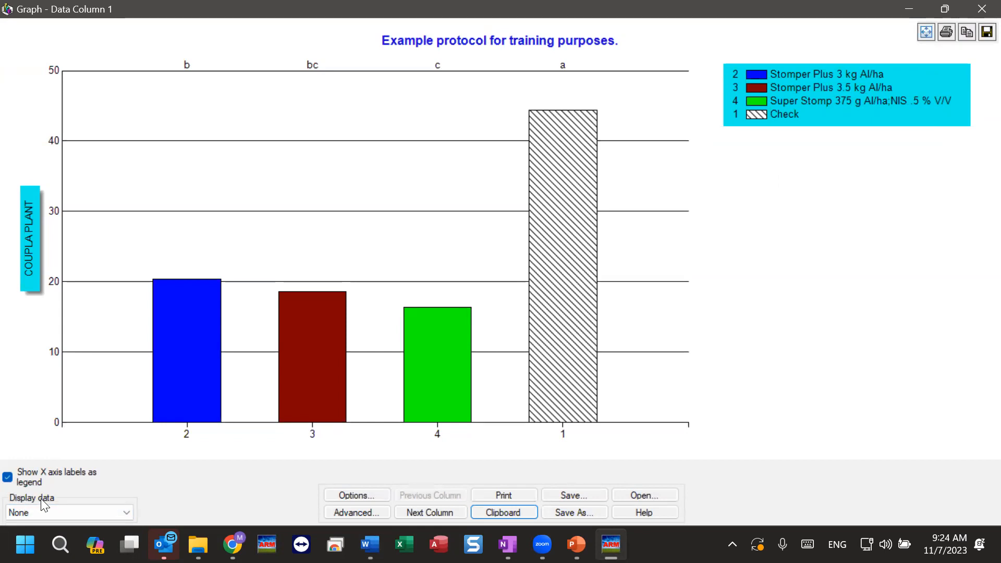
{"action": "left_click", "coordinate": [54, 511]}
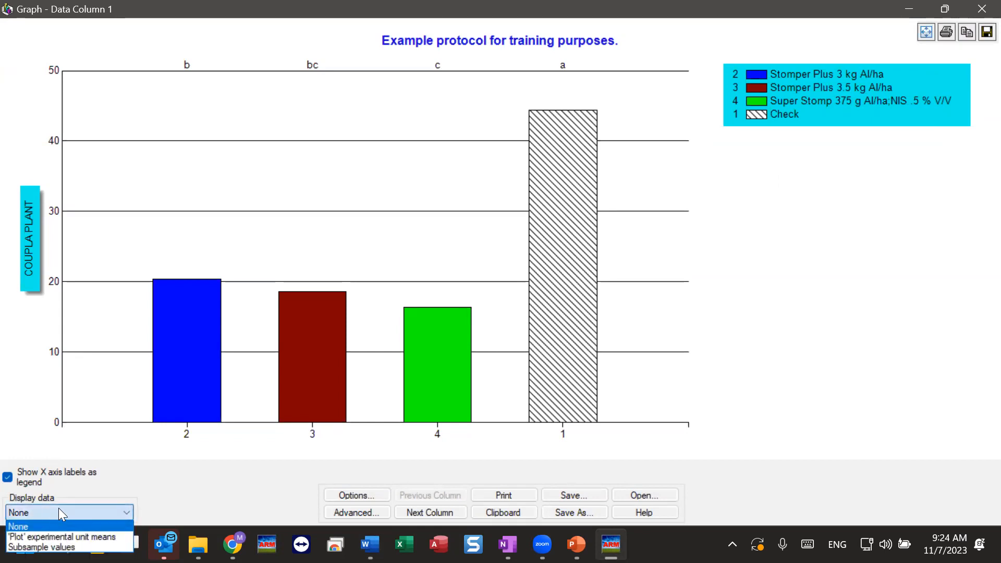
{"action": "left_click", "coordinate": [61, 536]}
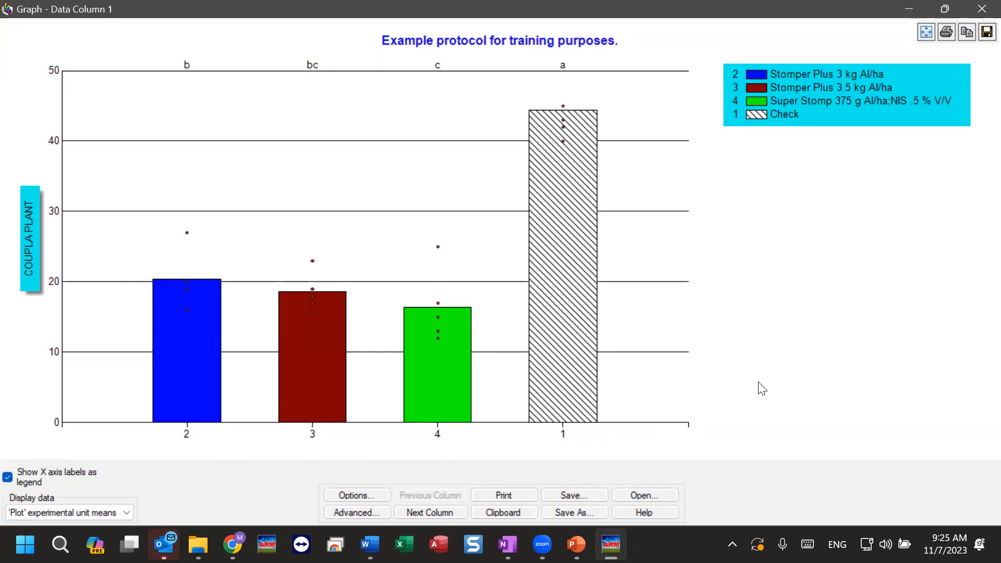
{"action": "left_click", "coordinate": [980, 10]}
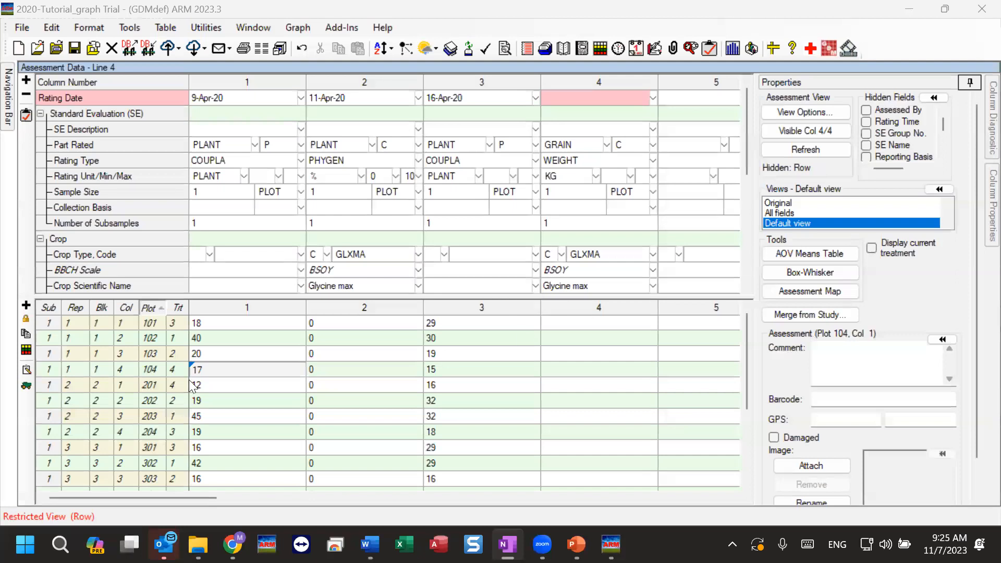
Start a new graph from the assessment data and specify treatments 1-4
{"action": "left_click", "coordinate": [211, 339]}
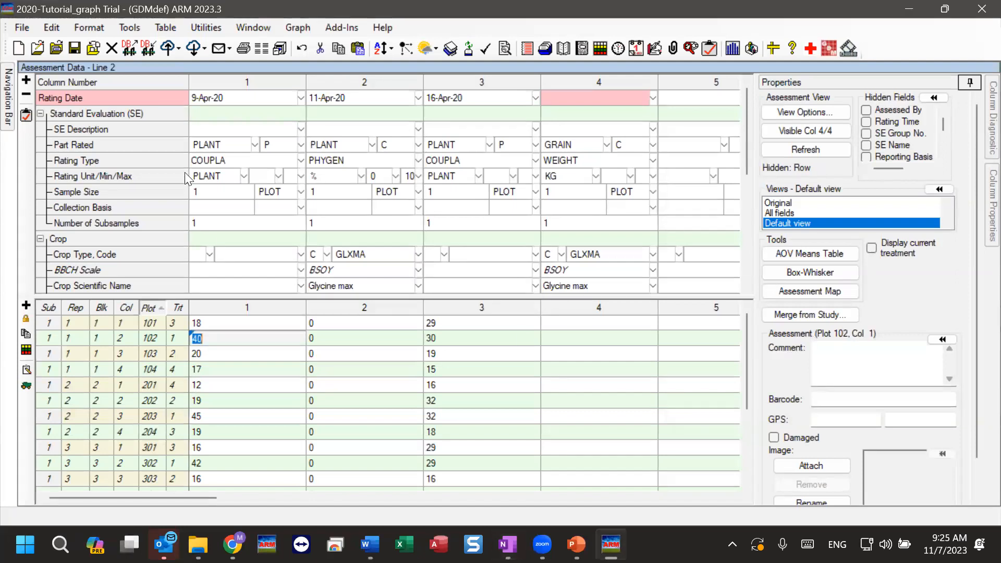
{"action": "left_click", "coordinate": [296, 30]}
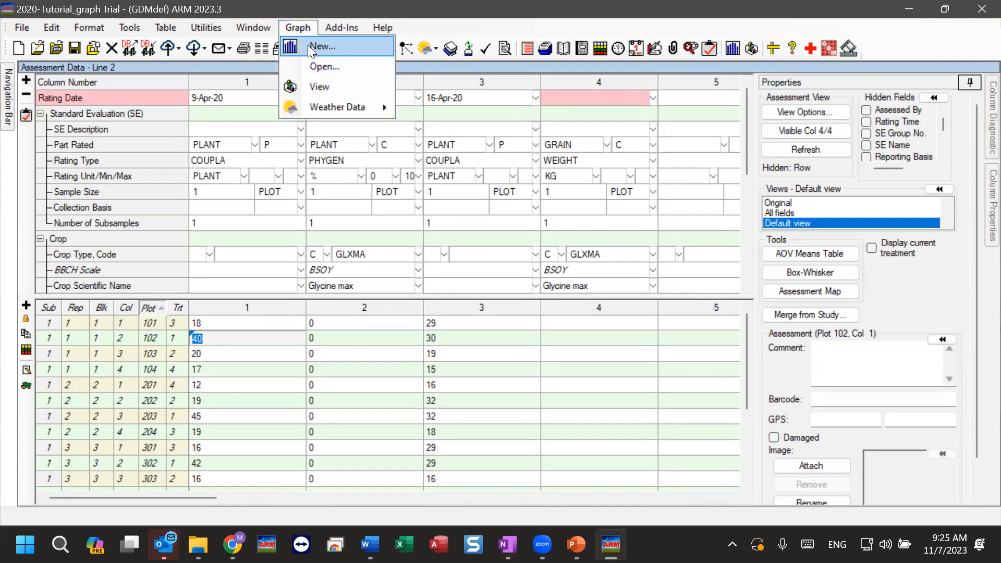
{"action": "left_click", "coordinate": [308, 45]}
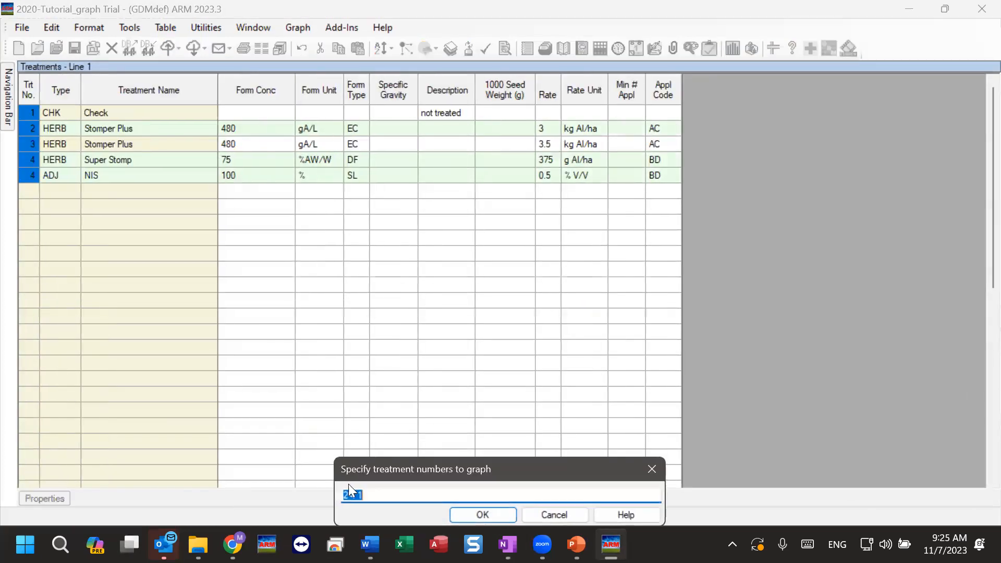
{"action": "key", "text": "BackSpace"}
{"action": "type", "text": "1-4"}
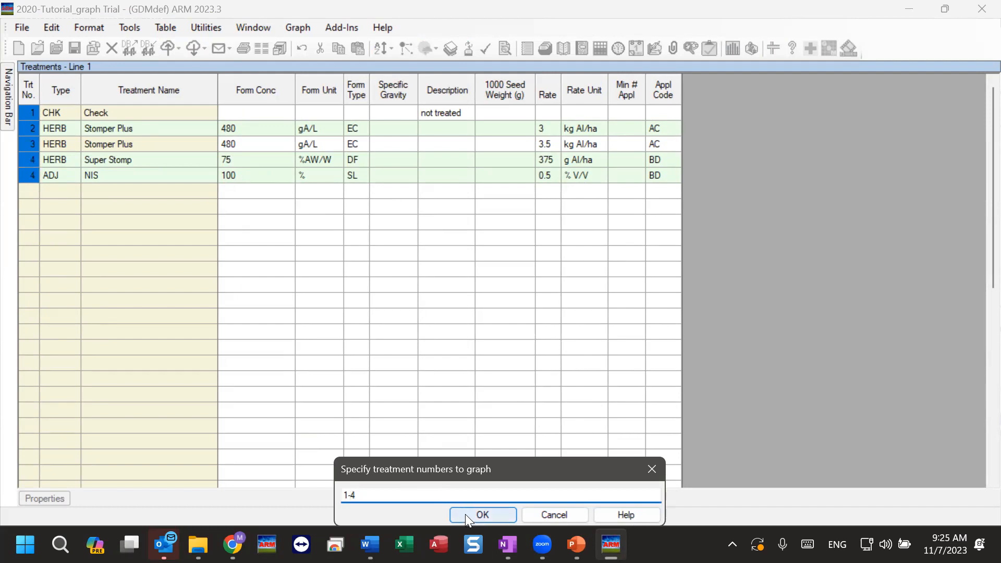
{"action": "left_click", "coordinate": [467, 516]}
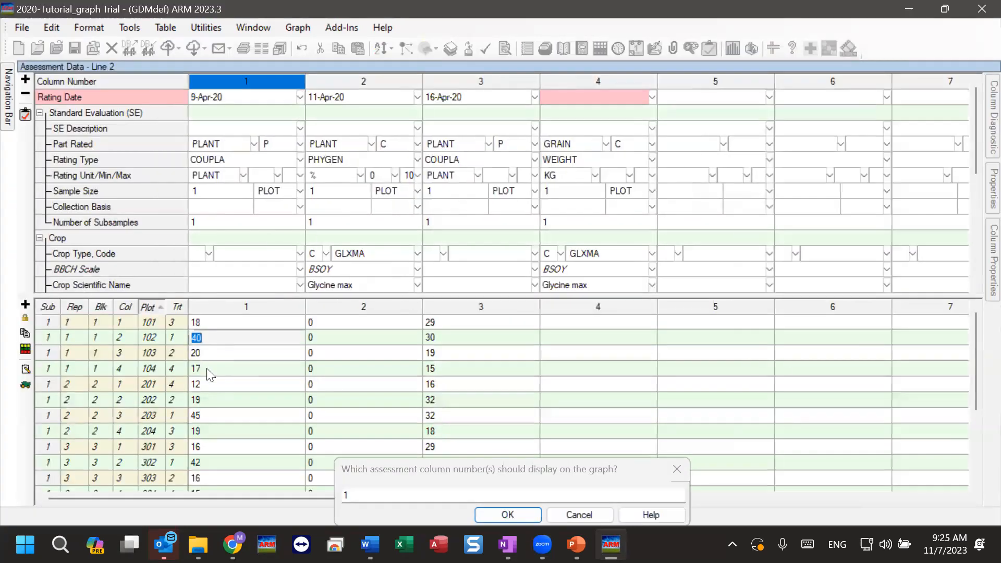
Add assessment column 3 to column 1 and combine both columns in one graph
{"action": "left_click", "coordinate": [458, 341]}
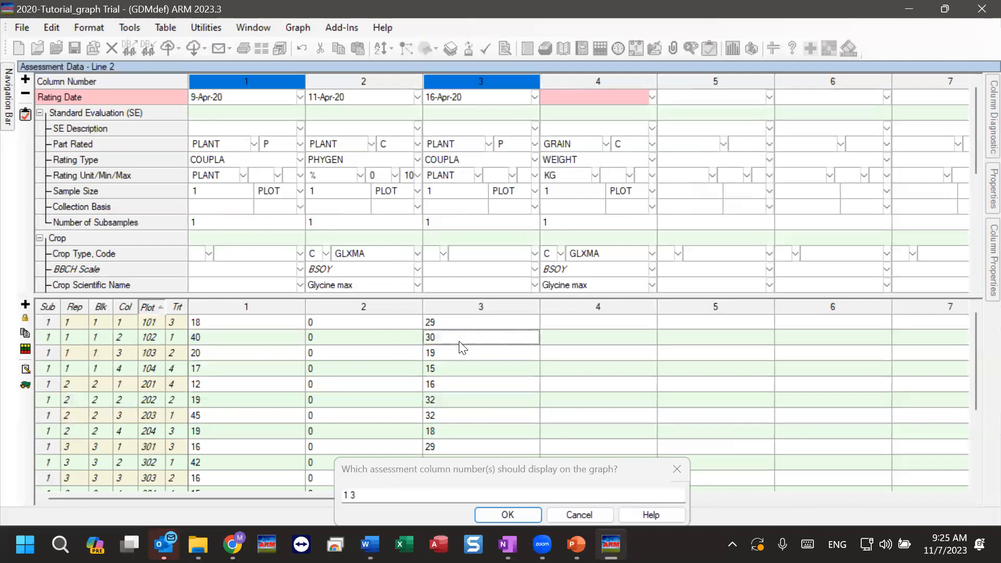
{"action": "left_click", "coordinate": [508, 515]}
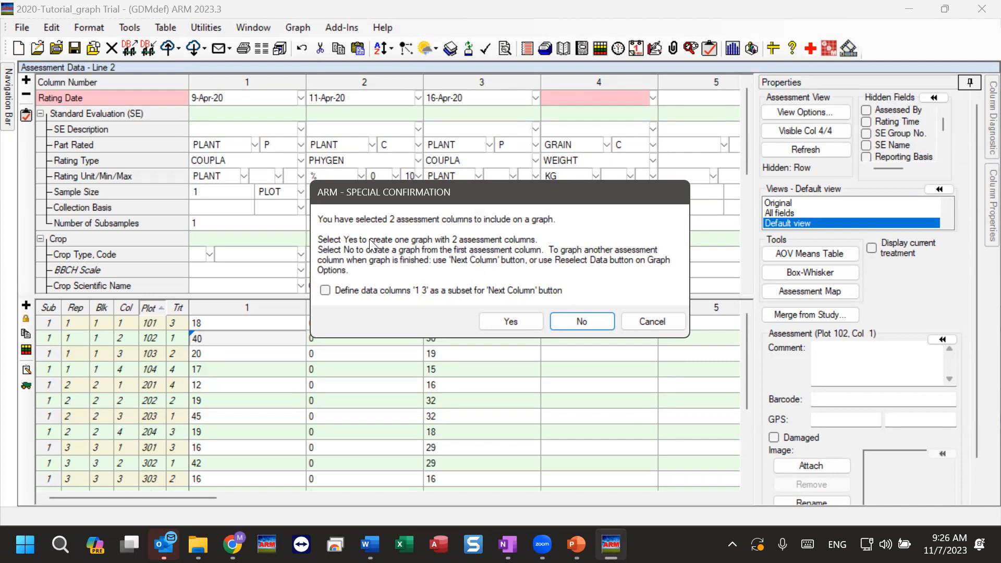
{"action": "left_click", "coordinate": [489, 320]}
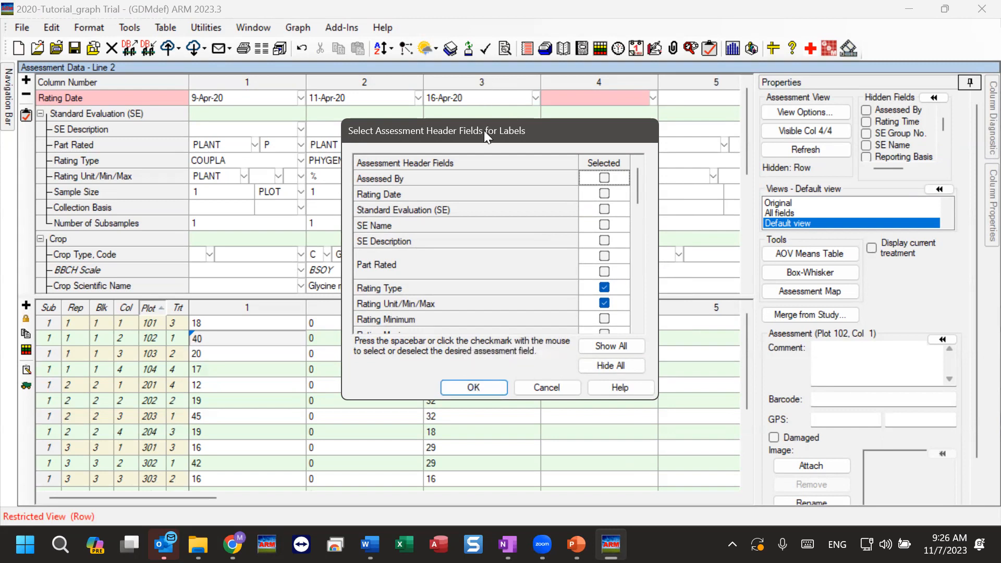
Create the graph with Rating Date as the only label field and with X axis labels not shown as legend
{"action": "left_click_drag", "start_coordinate": [483, 130], "coordinate": [340, 199]}
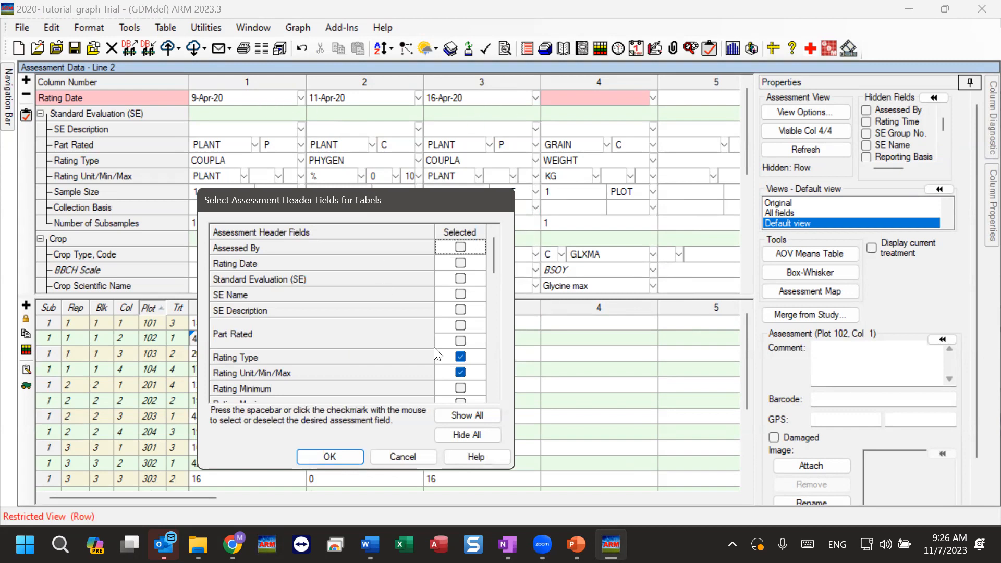
{"action": "left_click", "coordinate": [482, 434]}
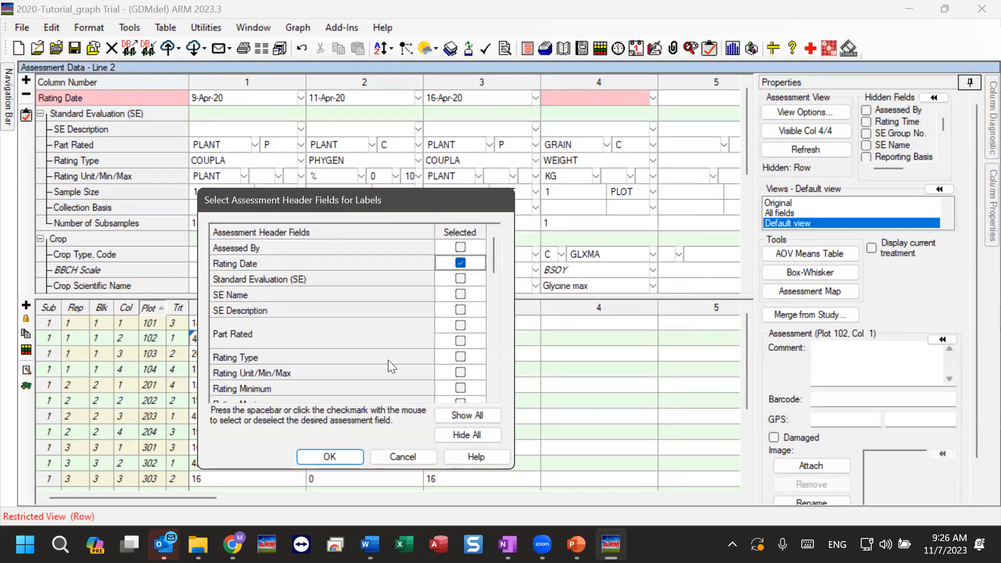
{"action": "left_click", "coordinate": [336, 455]}
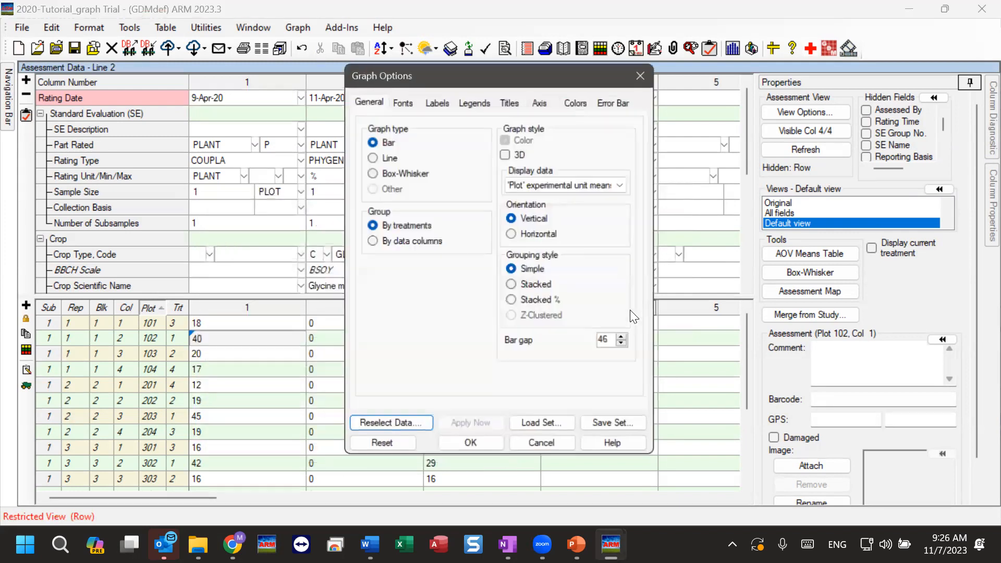
{"action": "left_click", "coordinate": [468, 445]}
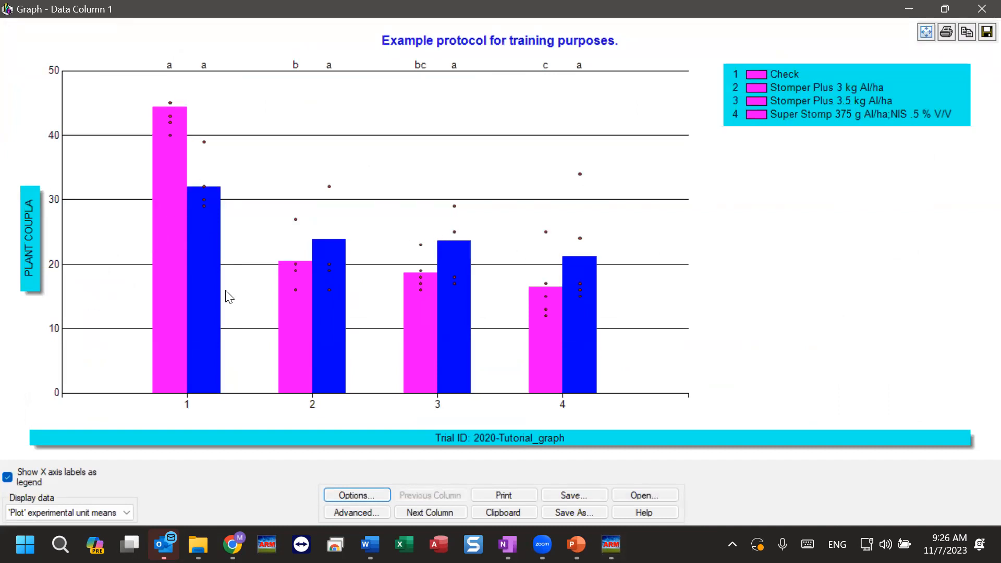
{"action": "left_click", "coordinate": [7, 477]}
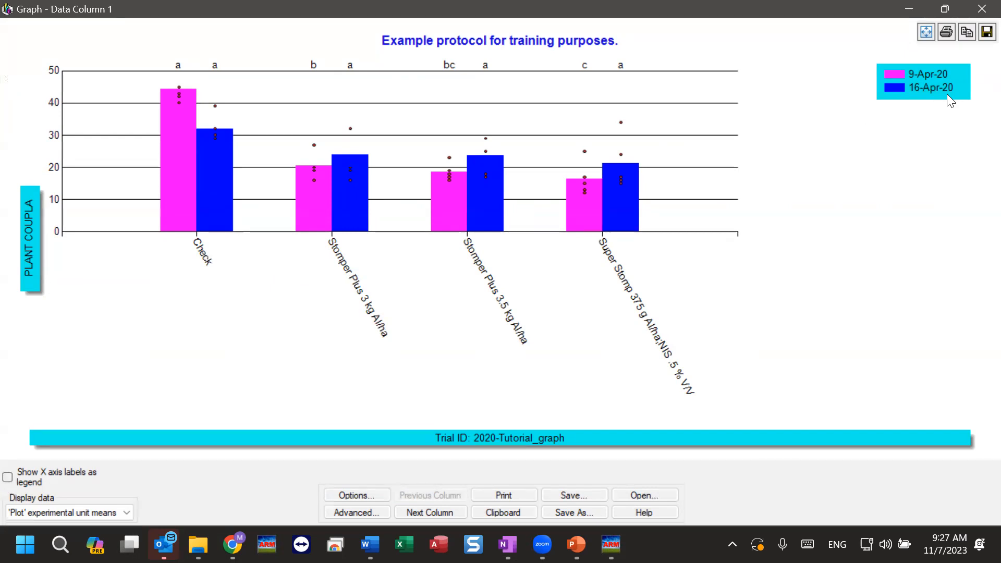
Change the graph type to Line and group it by data columns
{"action": "left_click", "coordinate": [377, 497]}
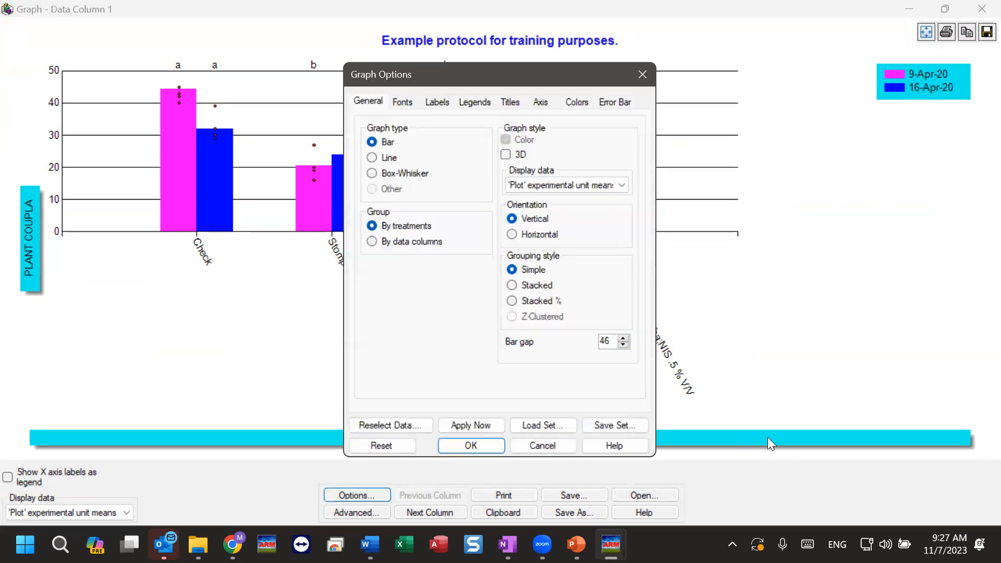
{"action": "left_click_drag", "start_coordinate": [419, 80], "coordinate": [735, 126]}
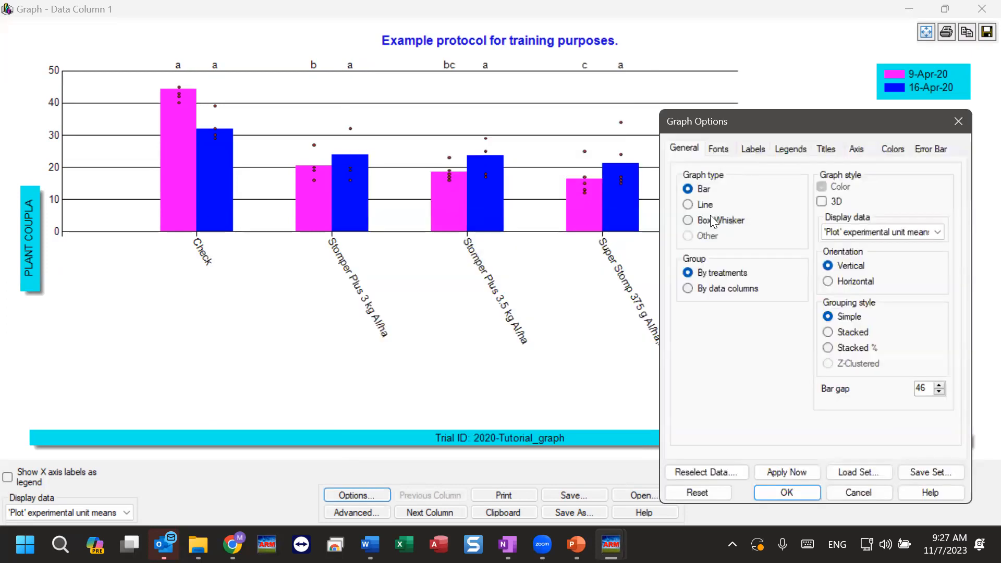
{"action": "left_click", "coordinate": [709, 207]}
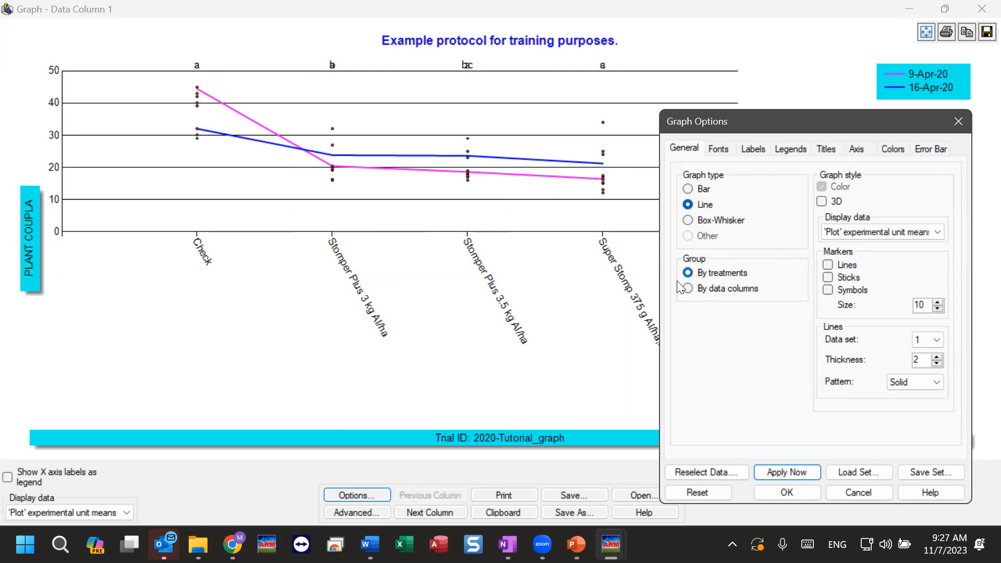
{"action": "left_click", "coordinate": [688, 288]}
{"action": "left_click", "coordinate": [786, 471]}
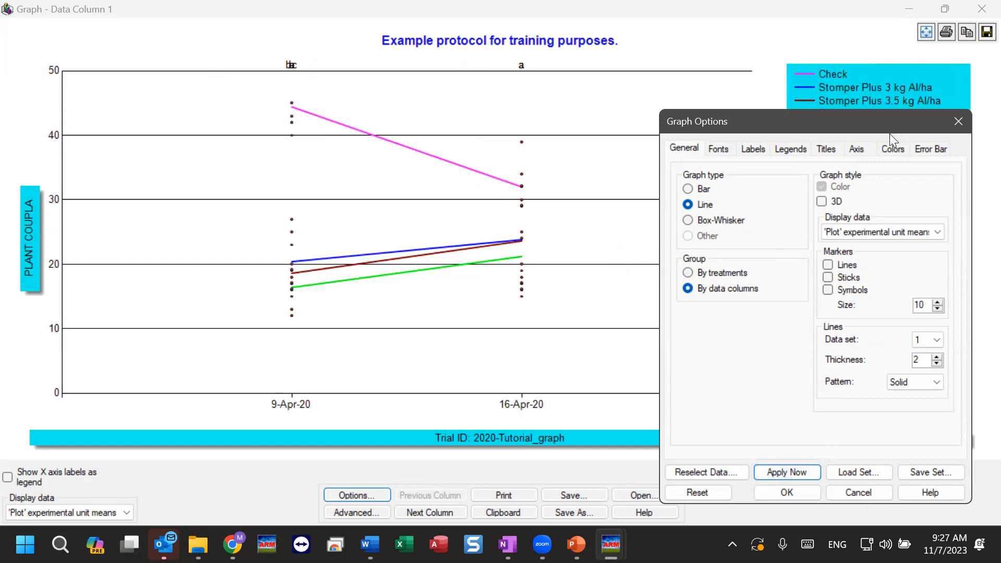
Switch the graph type to Bar, keeping the grouping by data columns, and apply the change
{"action": "left_click_drag", "start_coordinate": [889, 133], "coordinate": [838, 188]}
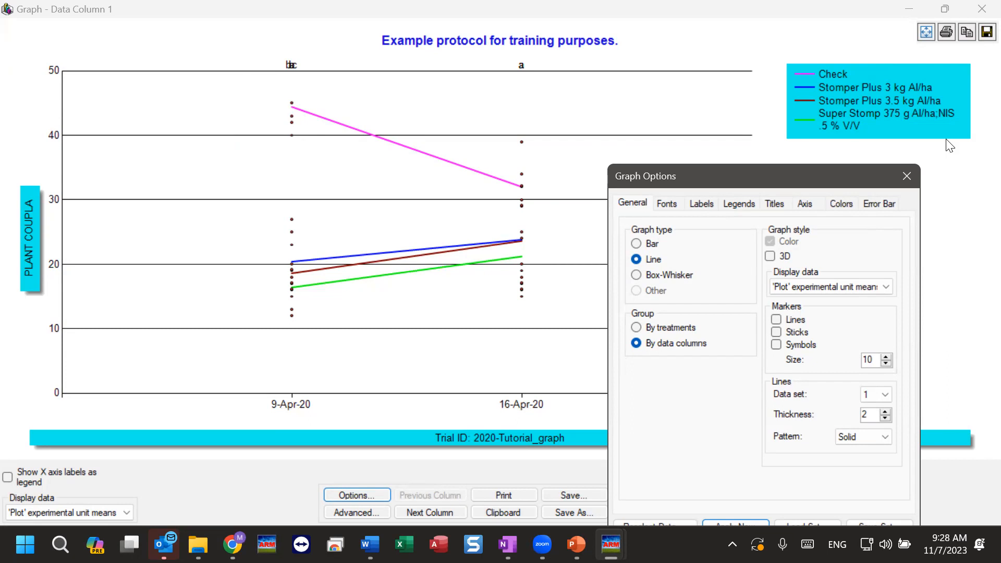
{"action": "left_click", "coordinate": [635, 243]}
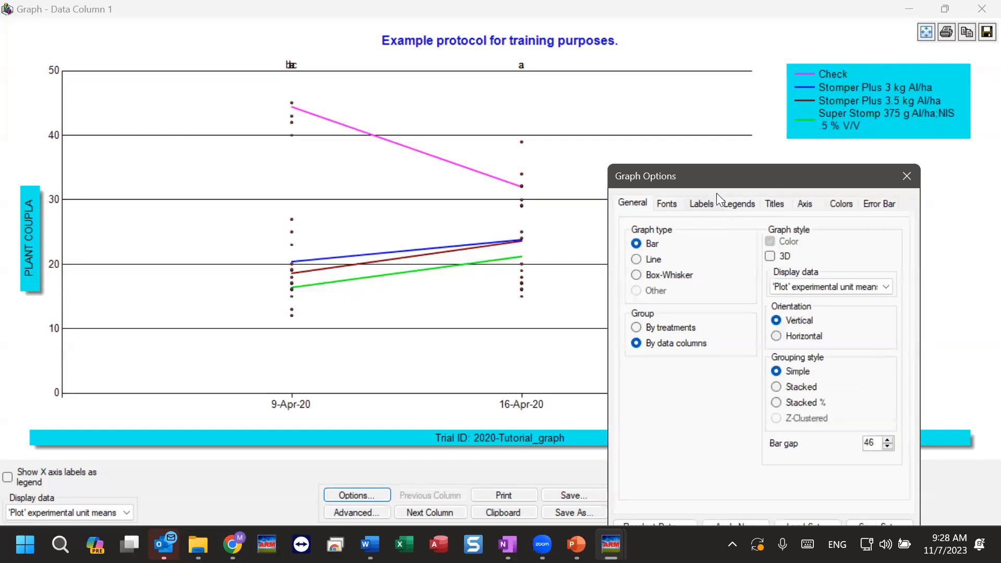
{"action": "left_click_drag", "start_coordinate": [721, 174], "coordinate": [721, 74]}
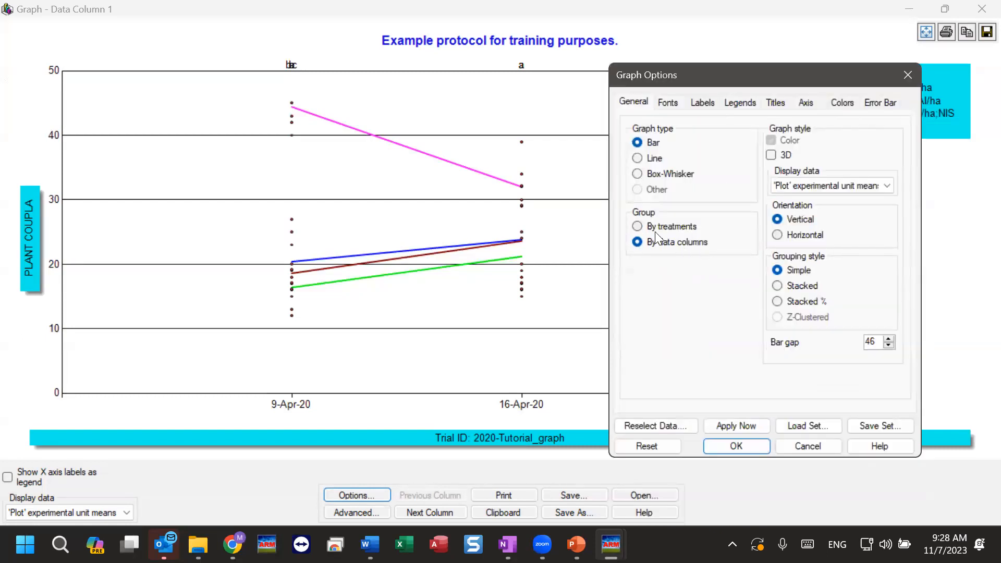
{"action": "left_click", "coordinate": [734, 426]}
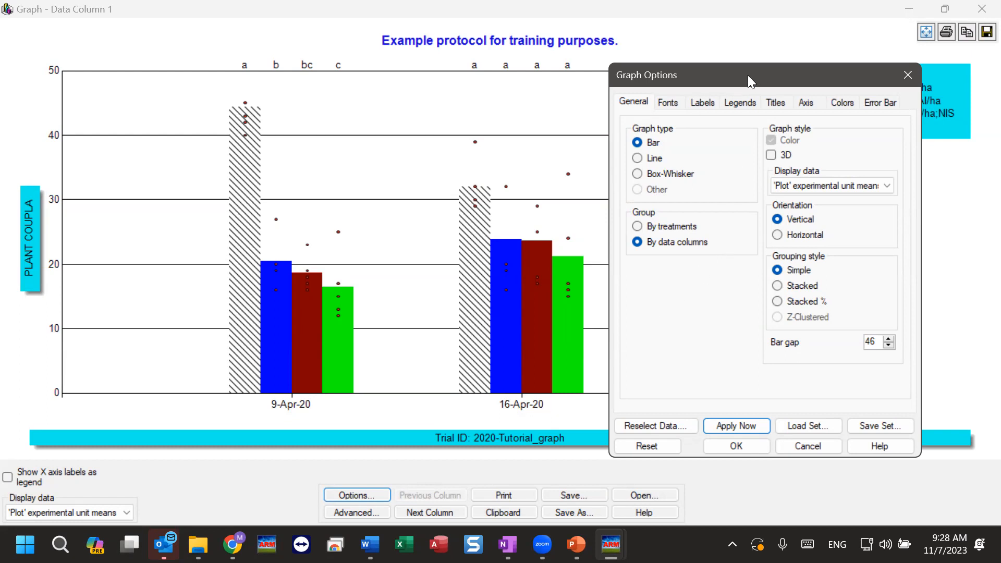
Group the bar graph by treatments and apply the change
{"action": "left_click_drag", "start_coordinate": [748, 75], "coordinate": [779, 163]}
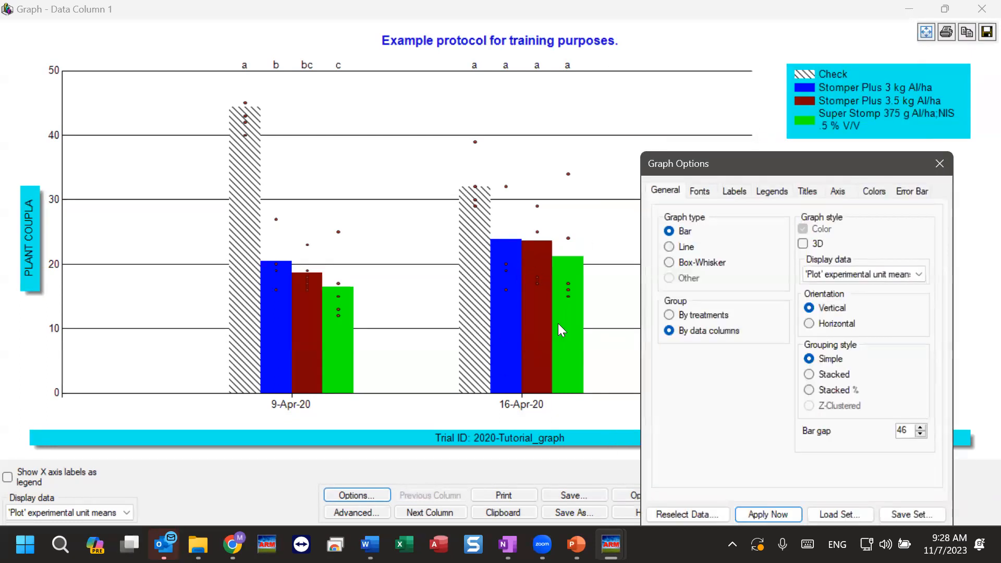
{"action": "left_click", "coordinate": [721, 315]}
{"action": "left_click", "coordinate": [786, 512]}
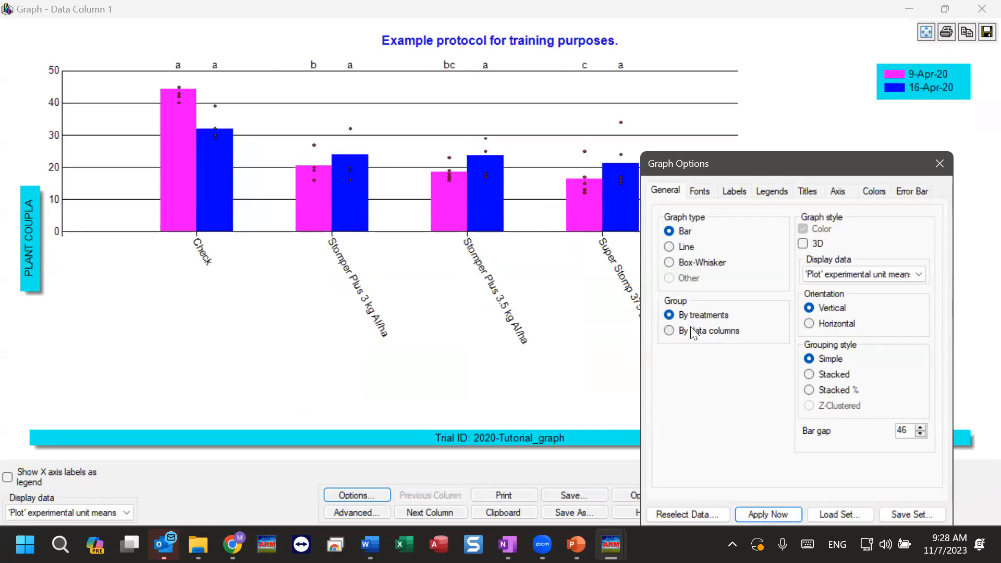
{"action": "mouse_move", "coordinate": [695, 333]}
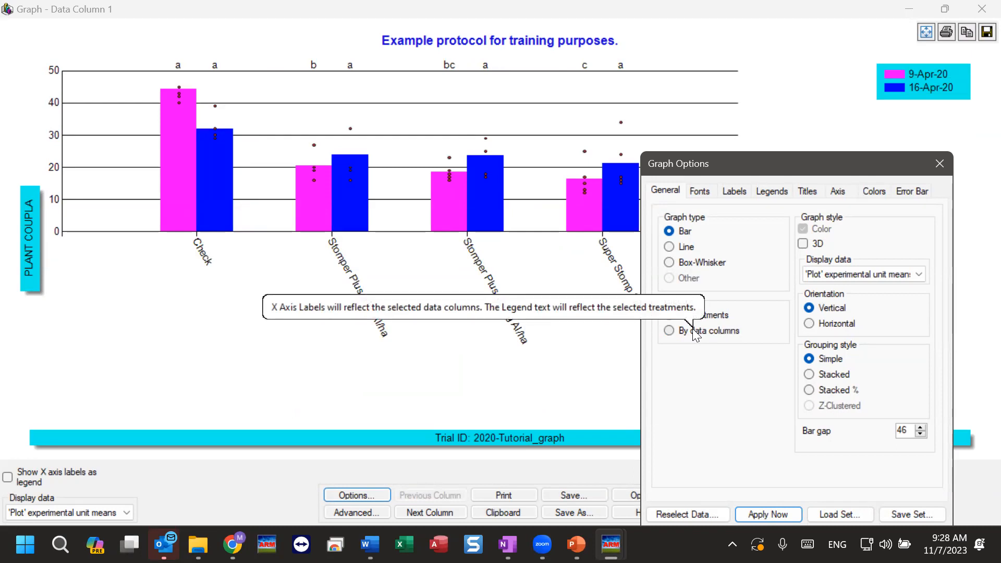
Try the Stacked grouping style on the bar graph, return it to Simple grouping and accept the graph options
{"action": "left_click", "coordinate": [822, 375]}
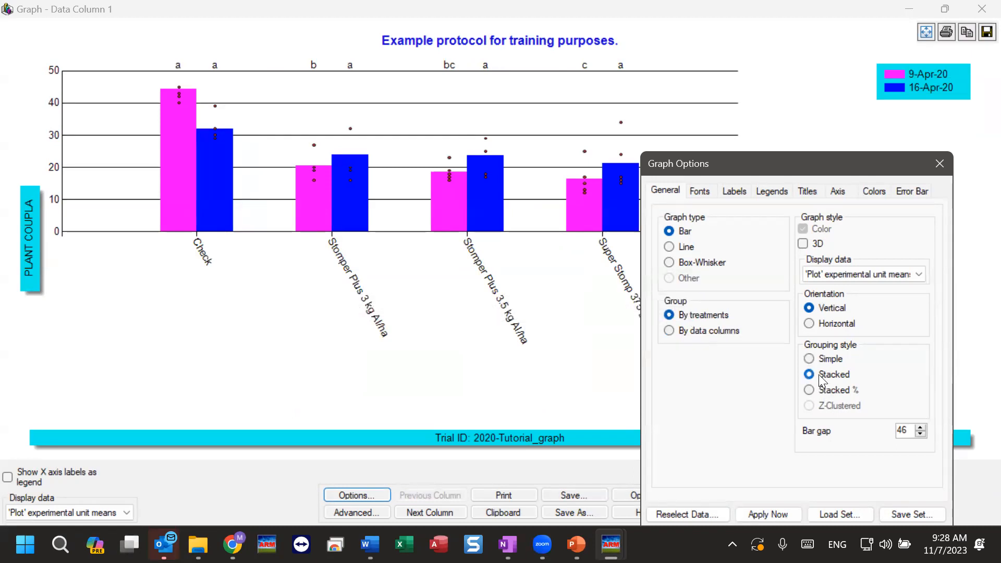
{"action": "left_click", "coordinate": [766, 515]}
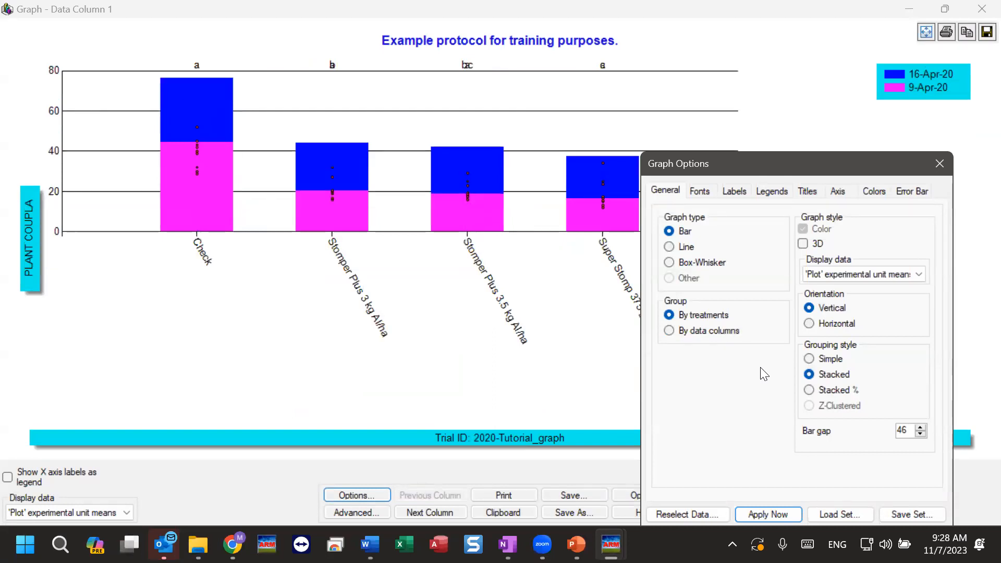
{"action": "left_click", "coordinate": [826, 361]}
{"action": "left_click", "coordinate": [766, 515]}
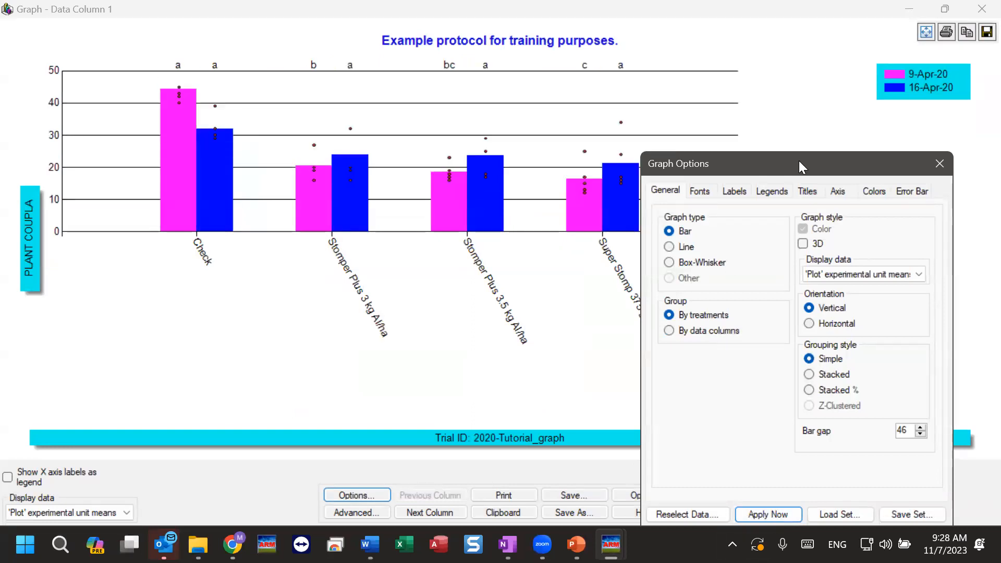
{"action": "left_click_drag", "start_coordinate": [798, 161], "coordinate": [801, 75]}
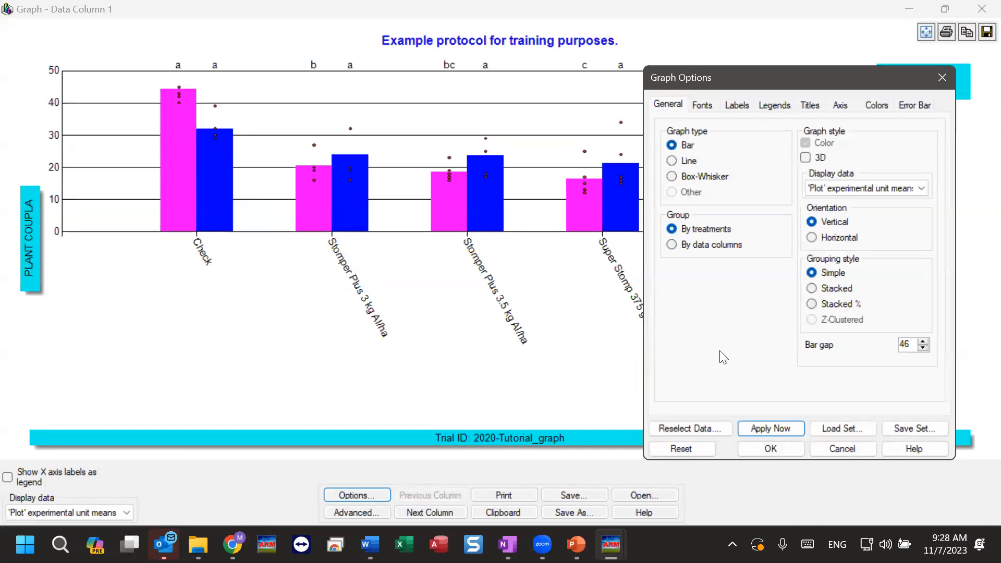
{"action": "left_click", "coordinate": [770, 448]}
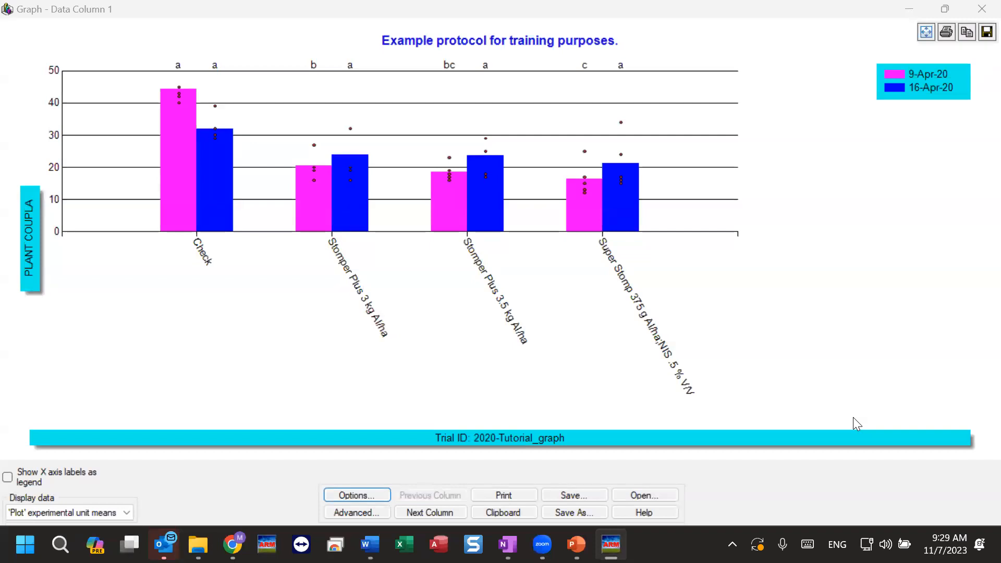
Reopen the graph options, bring up the help topic for the general settings and maximize the help window
{"action": "left_click", "coordinate": [357, 495]}
{"action": "left_click_drag", "start_coordinate": [766, 73], "coordinate": [602, 59]}
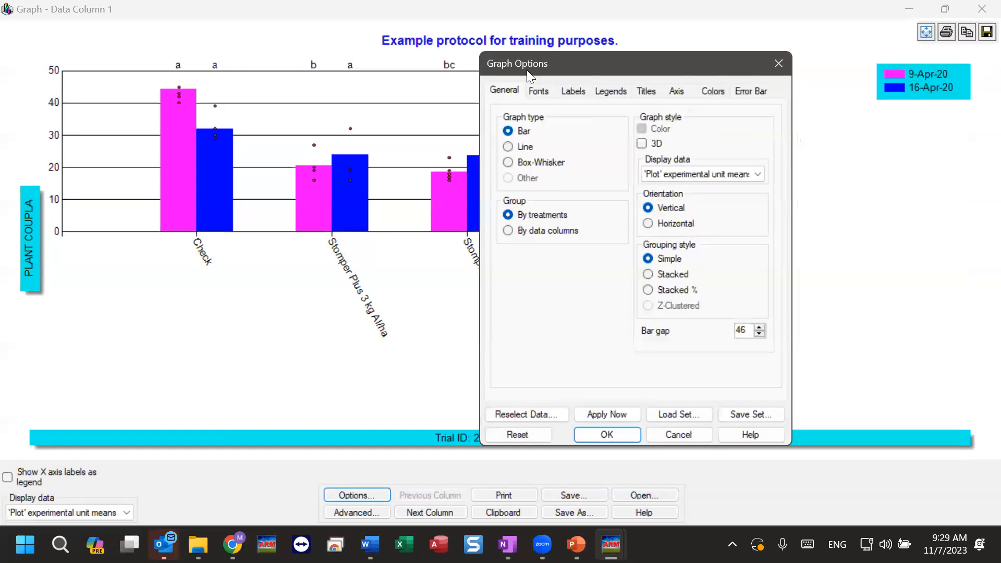
{"action": "left_click", "coordinate": [758, 434]}
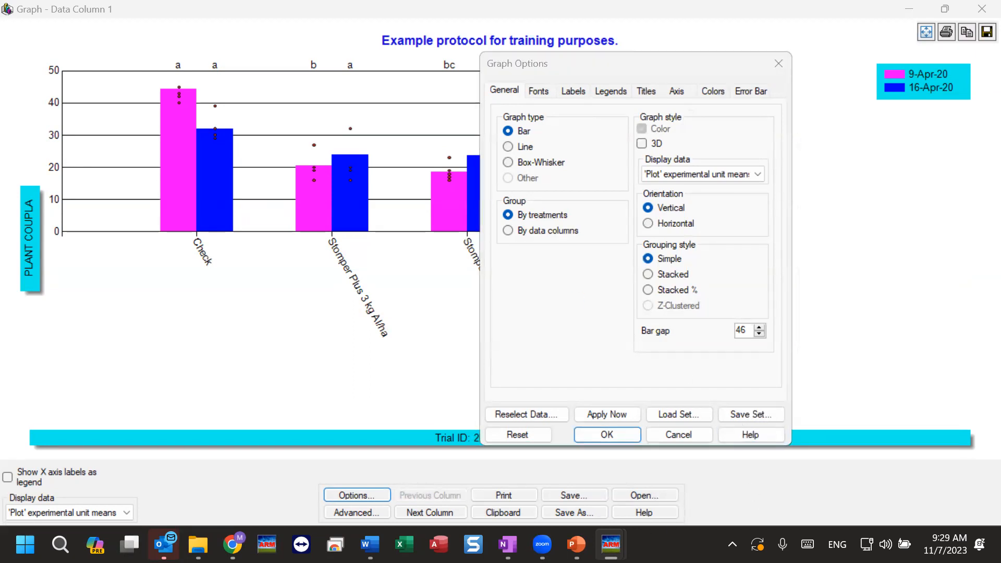
{"action": "mouse_move", "coordinate": [613, 543]}
{"action": "right_click", "coordinate": [702, 473]}
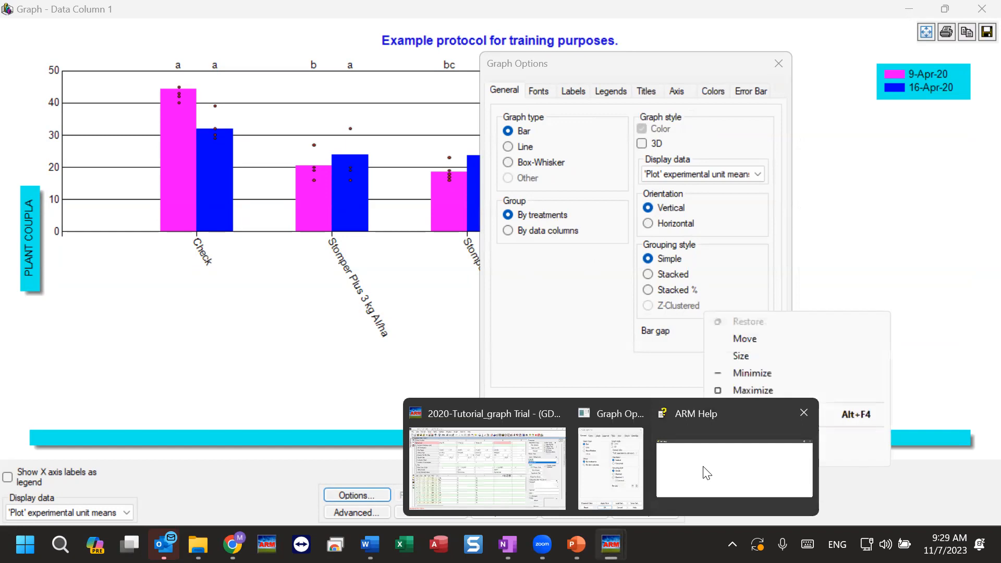
{"action": "left_click", "coordinate": [753, 388]}
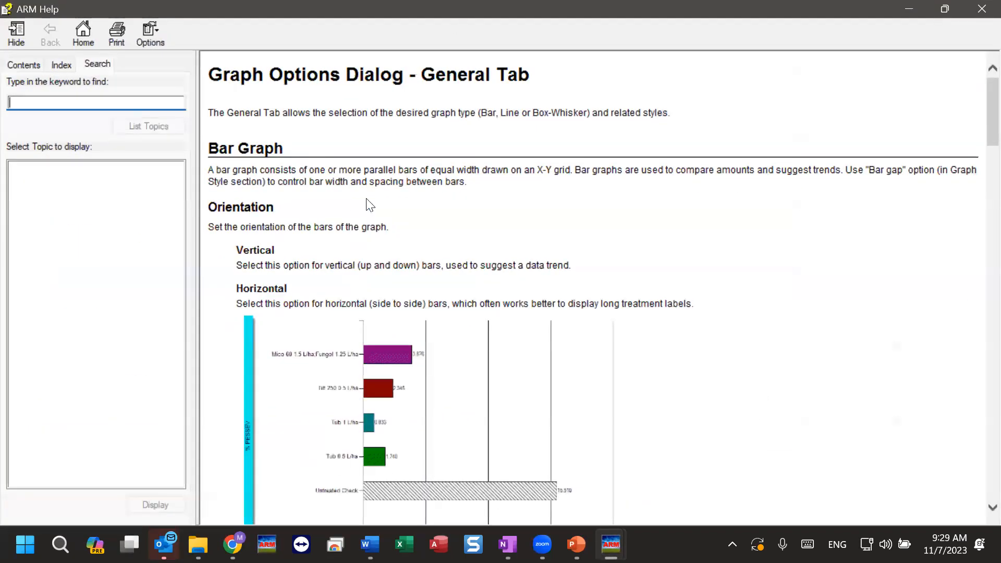
Examine the help topic's explanations of bar grouping styles, line graph settings, and general options such as grouping by treatments or data columns
{"action": "scroll", "coordinate": [403, 211], "scroll_direction": "down", "scroll_amount": 3}
{"action": "scroll", "coordinate": [406, 213], "scroll_direction": "down", "scroll_amount": 20}
{"action": "scroll", "coordinate": [256, 164], "scroll_direction": "up", "scroll_amount": 7}
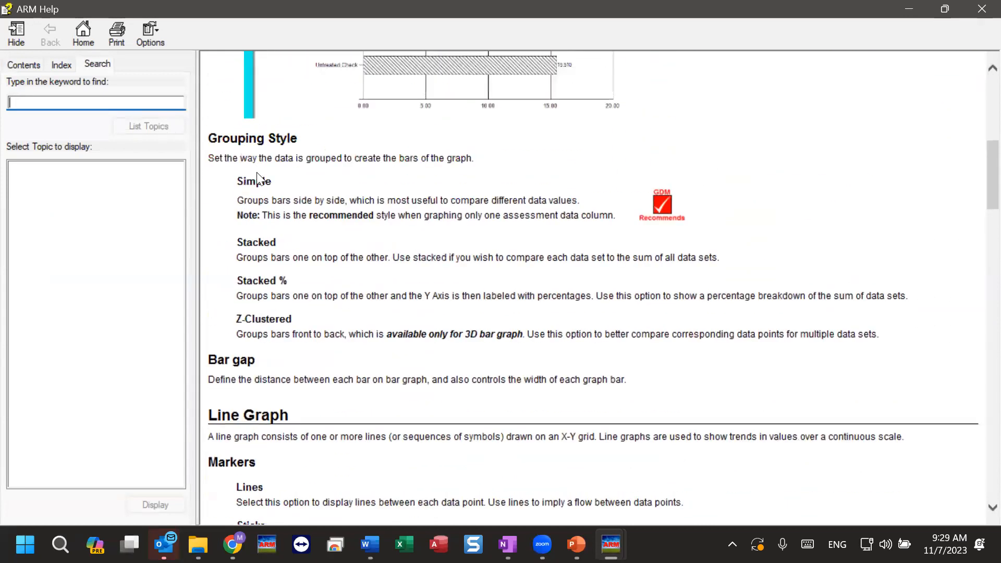
{"action": "triple_click", "coordinate": [224, 137]}
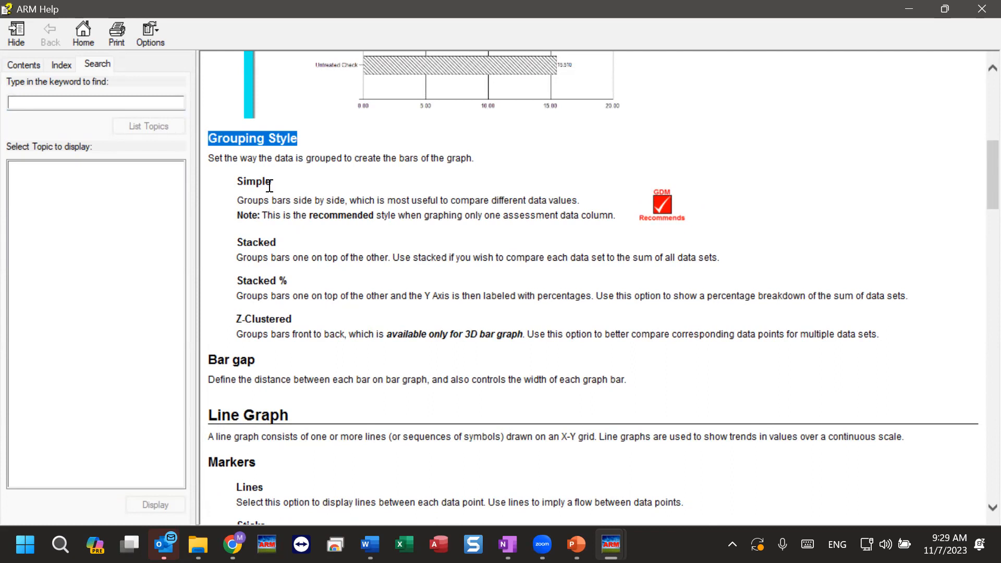
{"action": "left_click", "coordinate": [270, 214]}
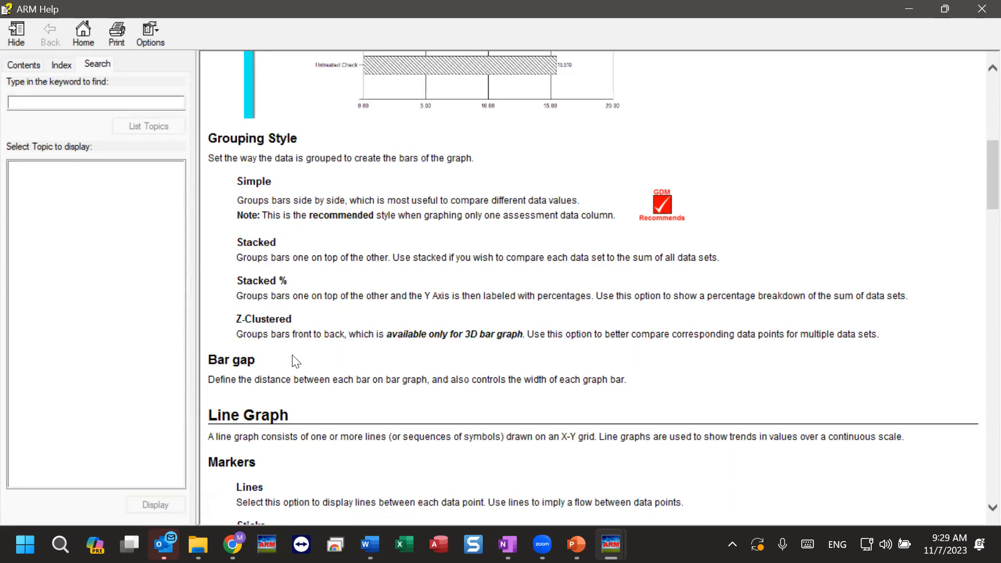
{"action": "scroll", "coordinate": [386, 359], "scroll_direction": "down", "scroll_amount": 15}
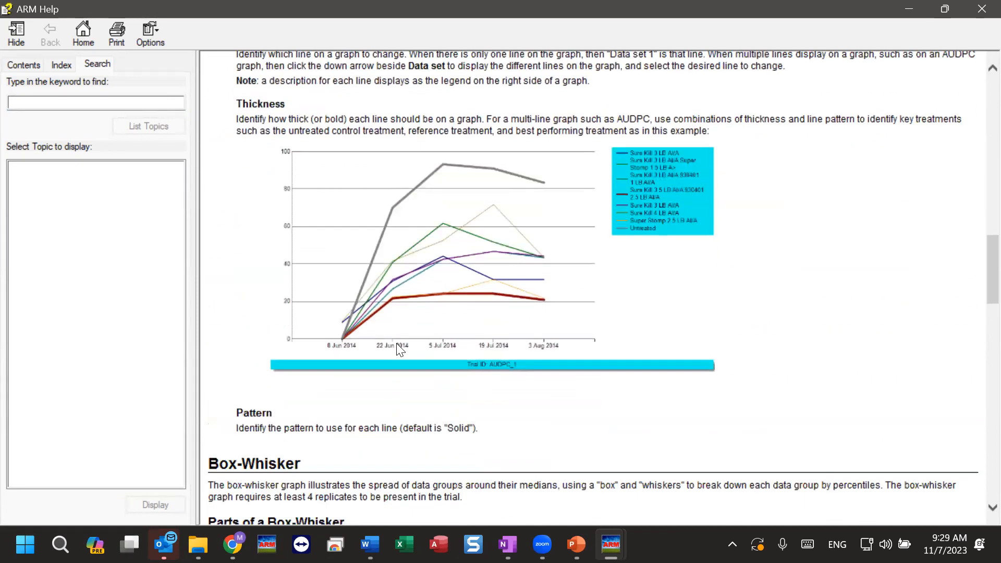
{"action": "scroll", "coordinate": [398, 353], "scroll_direction": "up", "scroll_amount": 8}
{"action": "scroll", "coordinate": [398, 355], "scroll_direction": "down", "scroll_amount": 3}
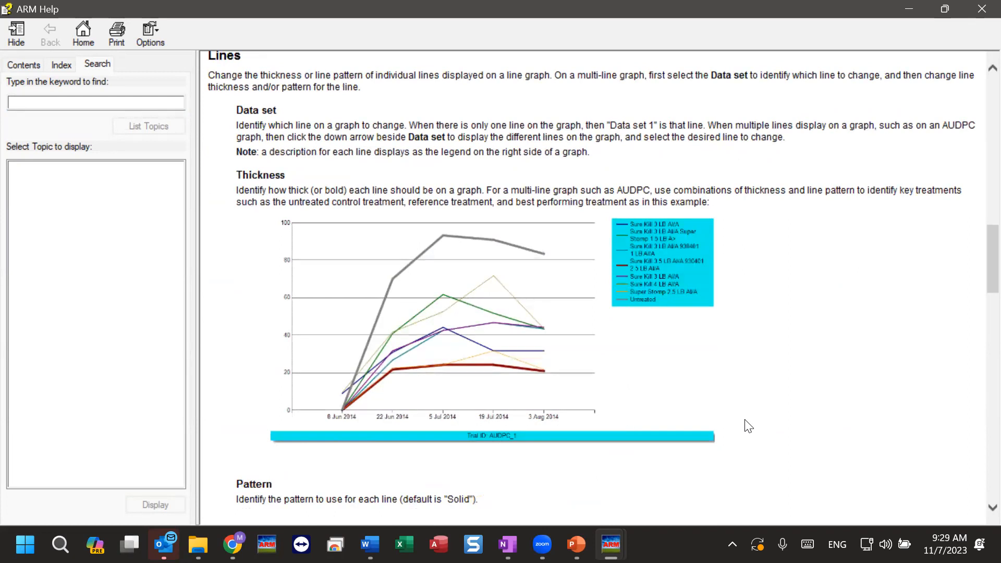
{"action": "scroll", "coordinate": [749, 426], "scroll_direction": "down", "scroll_amount": 15}
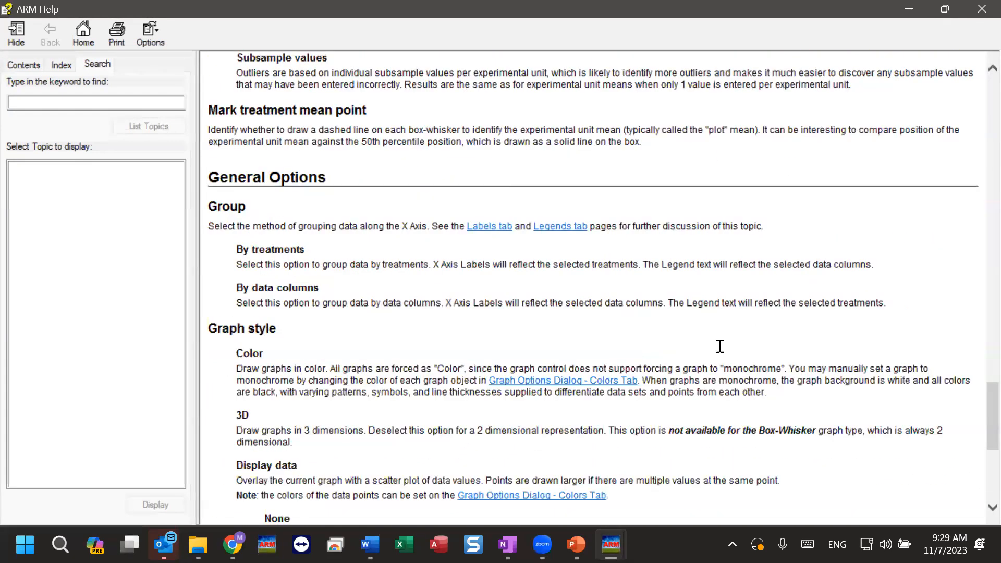
{"action": "scroll", "coordinate": [720, 346], "scroll_direction": "down", "scroll_amount": 5}
{"action": "scroll", "coordinate": [715, 351], "scroll_direction": "up", "scroll_amount": 20}
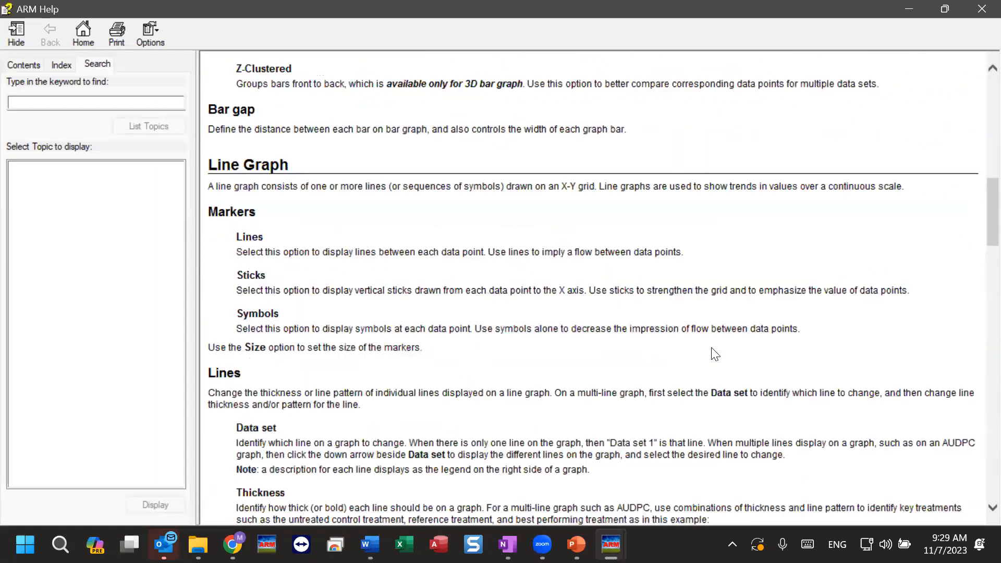
{"action": "scroll", "coordinate": [714, 354], "scroll_direction": "up", "scroll_amount": 4}
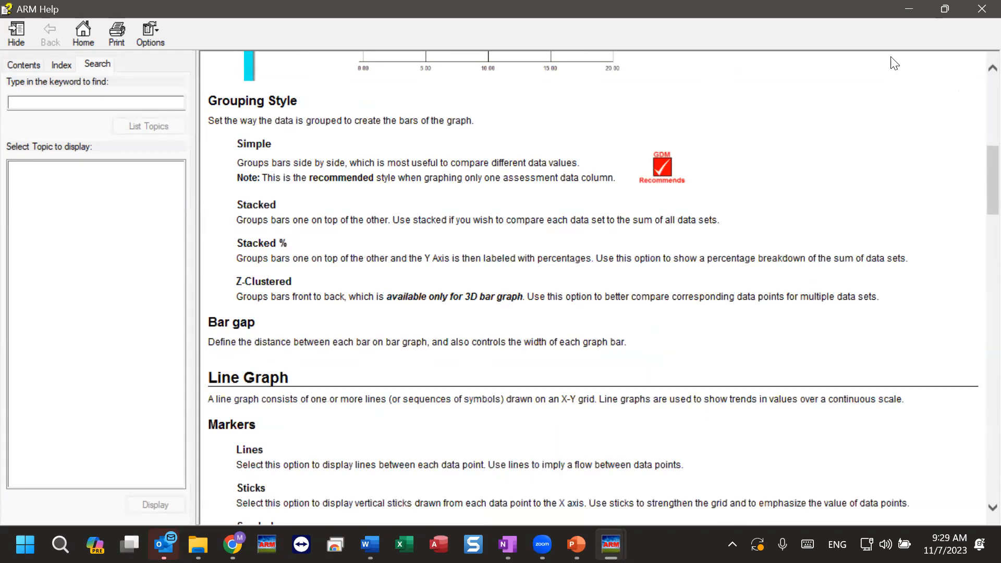
Close the help, accept the graph options and close the graph window to return to the assessment data
{"action": "left_click", "coordinate": [973, 13]}
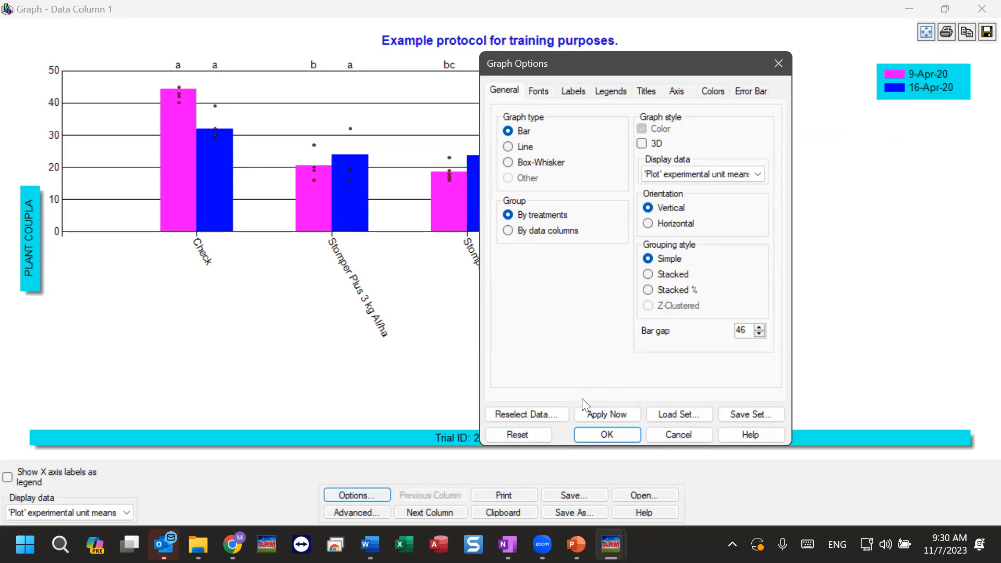
{"action": "left_click", "coordinate": [601, 436]}
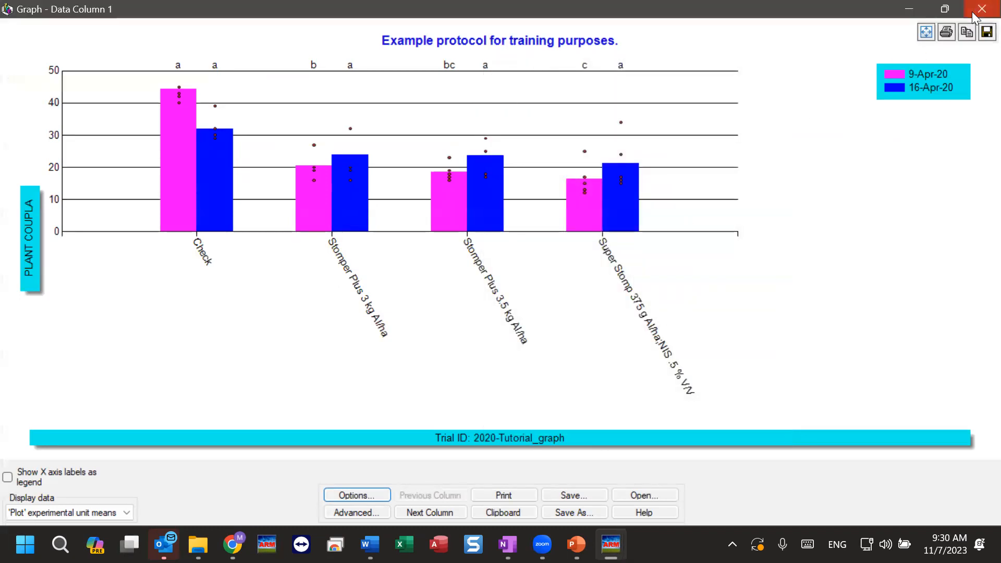
{"action": "left_click", "coordinate": [981, 9]}
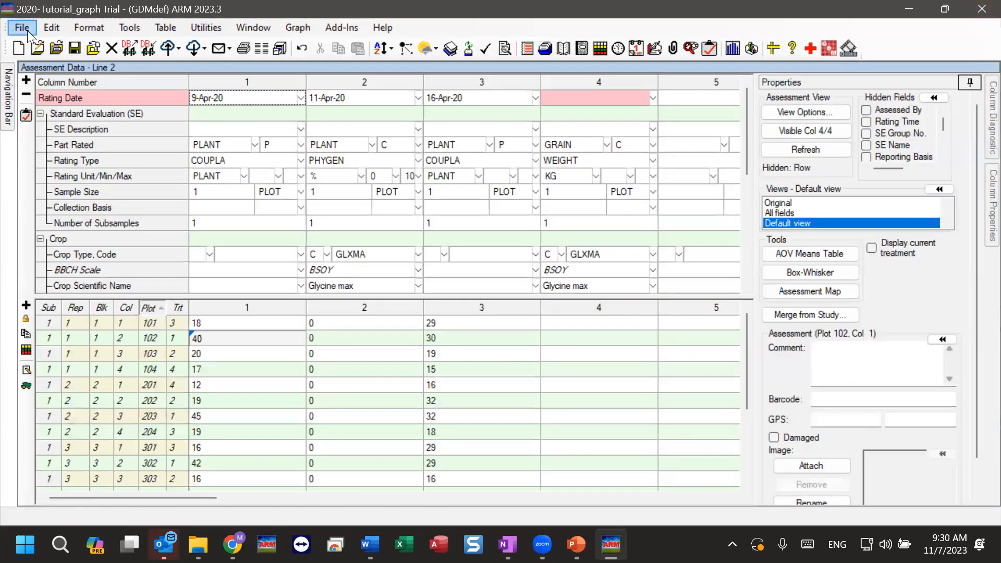
View the Dose-Response Analysis options among the summary reports and close the report selection
{"action": "left_click", "coordinate": [27, 30]}
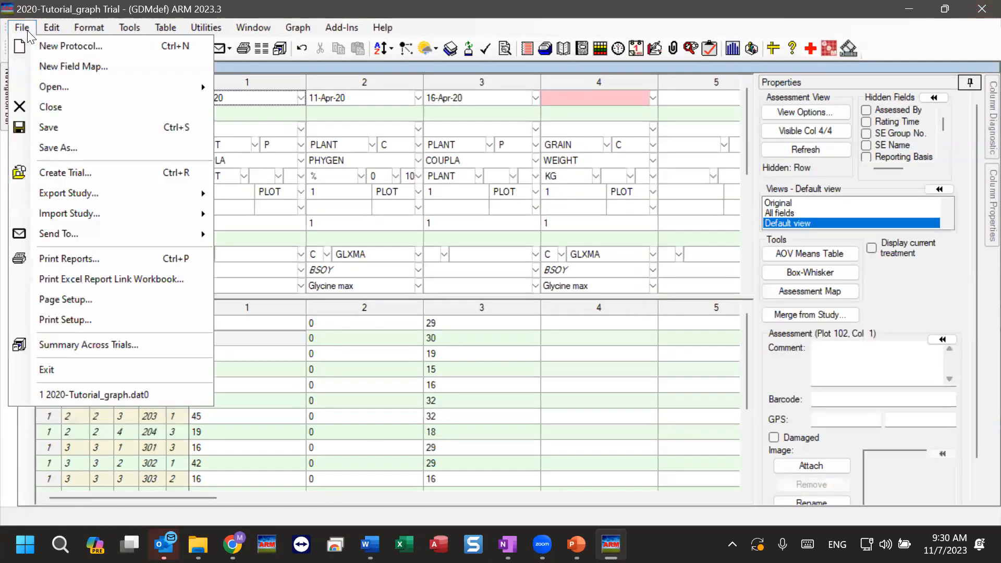
{"action": "left_click", "coordinate": [61, 260]}
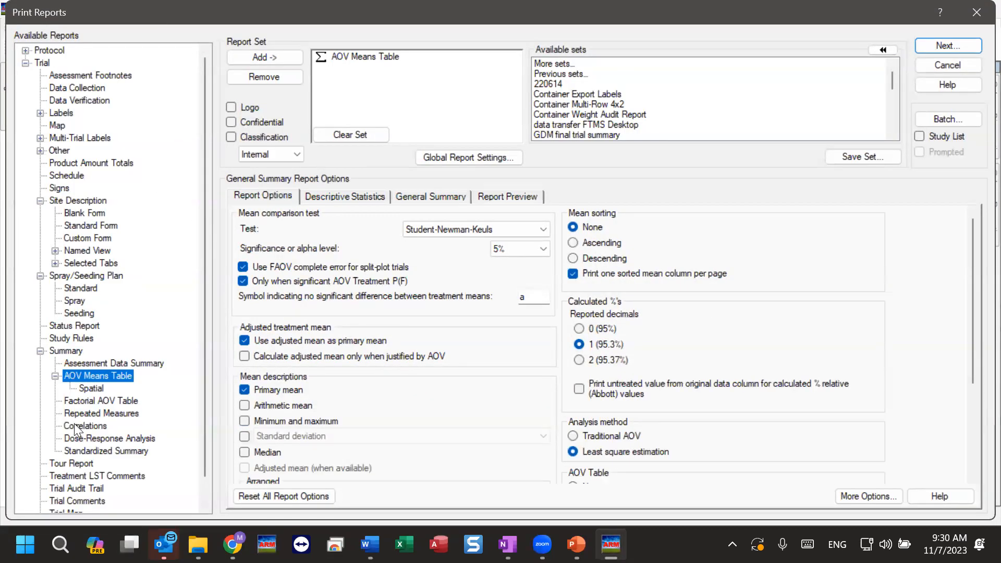
{"action": "left_click", "coordinate": [70, 437]}
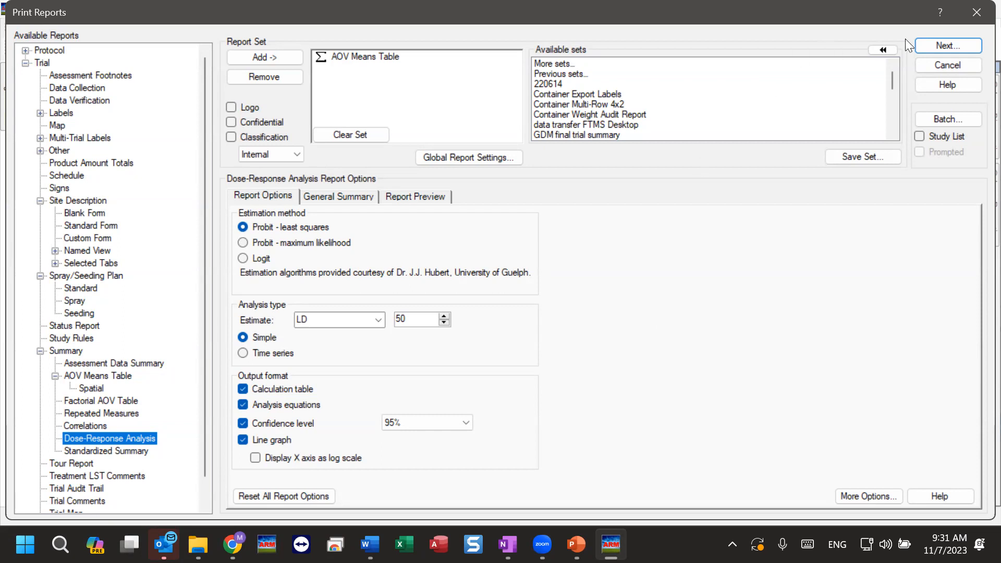
{"action": "left_click", "coordinate": [975, 19]}
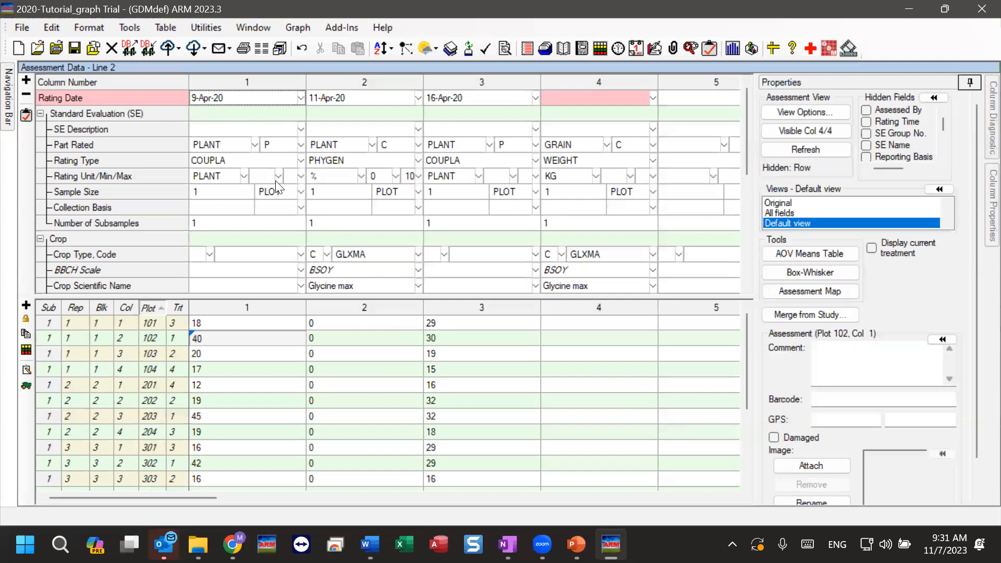
Review the rating type of assessment column 1 and the pest details in the column headers
{"action": "left_click", "coordinate": [209, 159]}
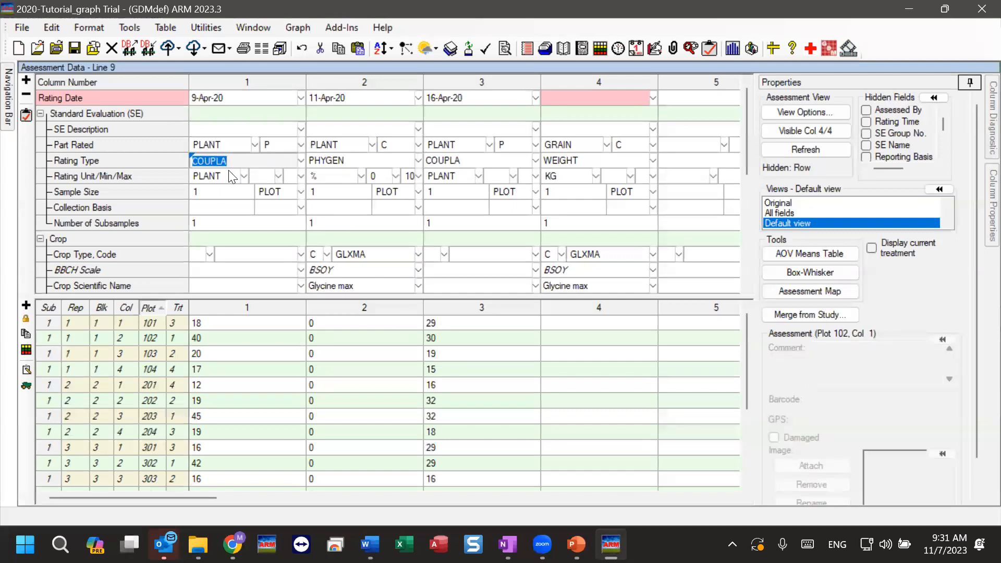
{"action": "scroll", "coordinate": [461, 221], "scroll_direction": "down", "scroll_amount": 4}
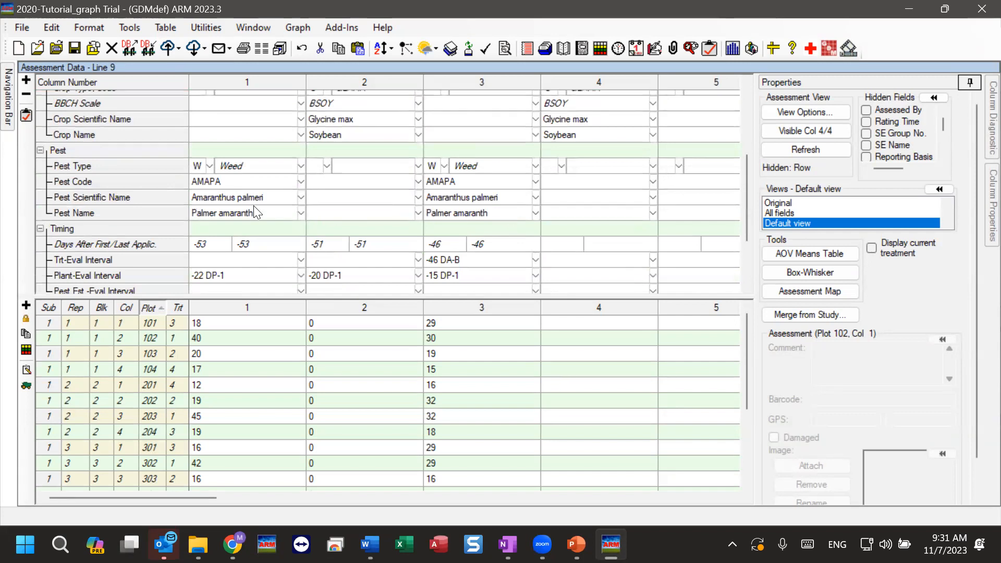
{"action": "scroll", "coordinate": [254, 205], "scroll_direction": "up", "scroll_amount": 4}
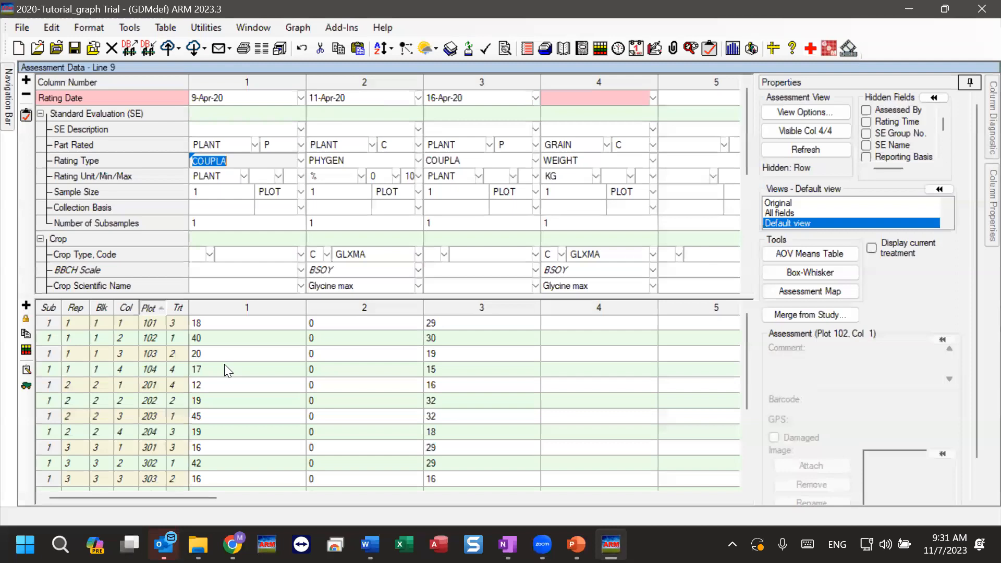
Clear the report set, add the Repeated Measures summary report to it and continue to the data column matching
{"action": "left_click", "coordinate": [23, 28]}
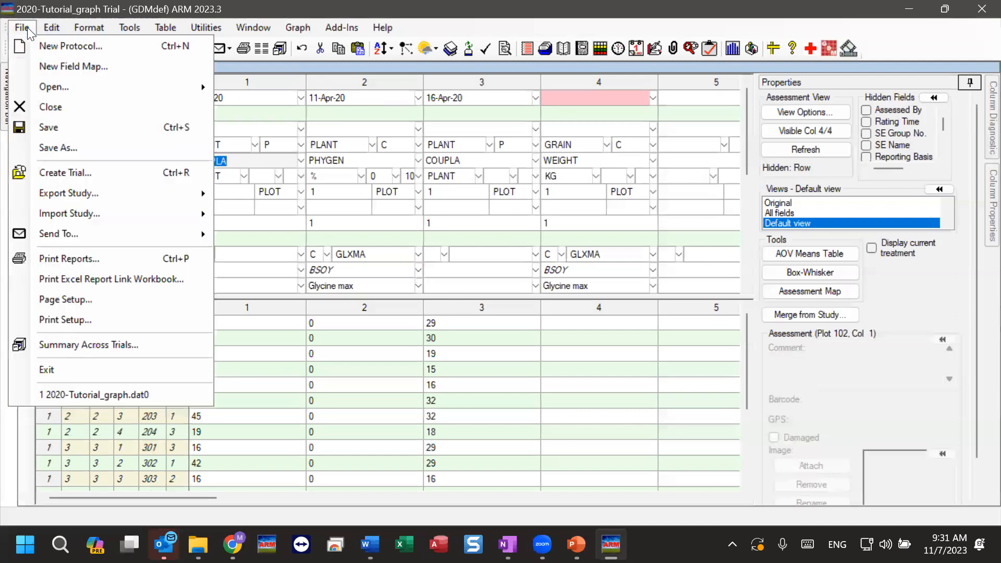
{"action": "left_click", "coordinate": [67, 260]}
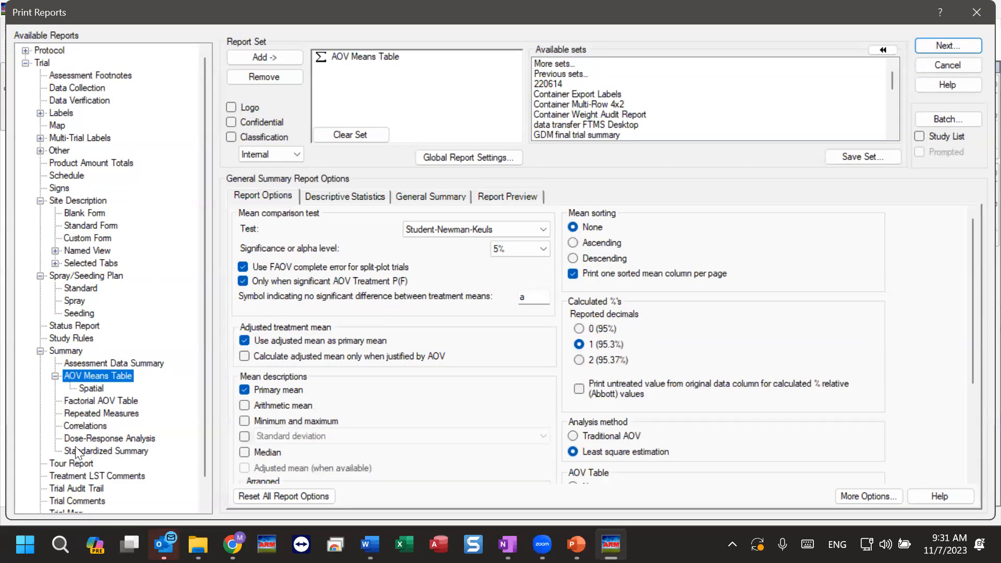
{"action": "left_click", "coordinate": [77, 414]}
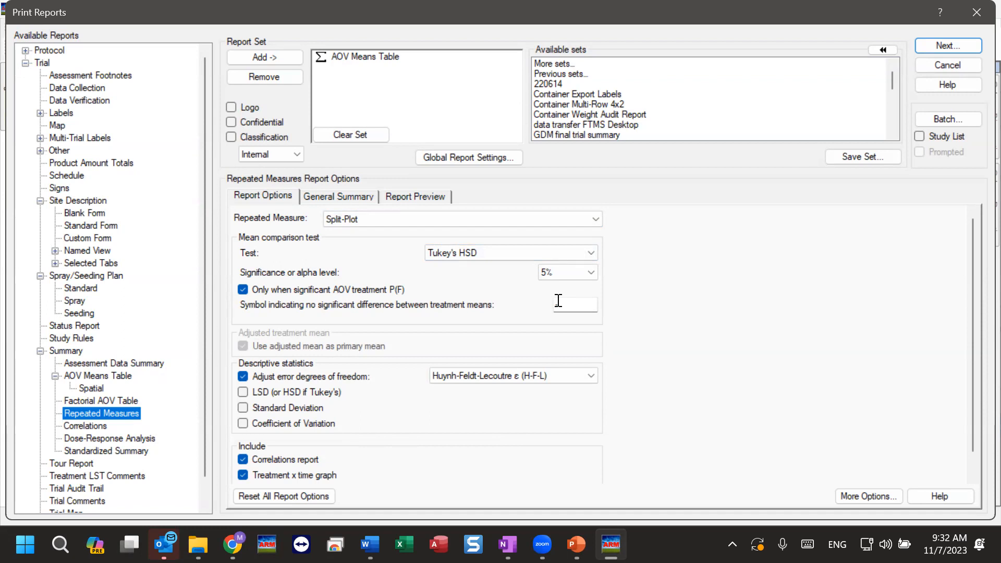
{"action": "left_click", "coordinate": [344, 134]}
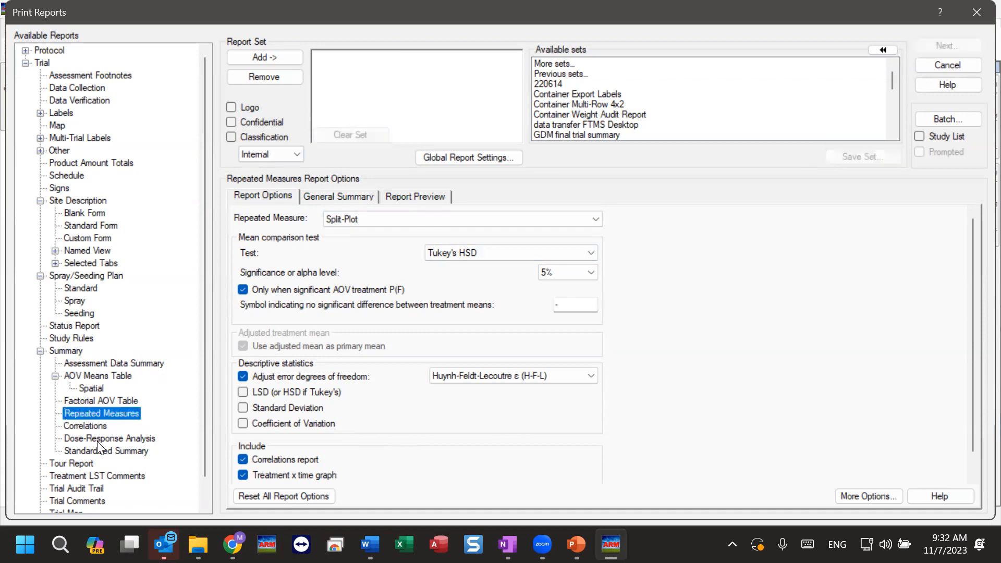
{"action": "double_click", "coordinate": [105, 411]}
{"action": "left_click", "coordinate": [937, 47]}
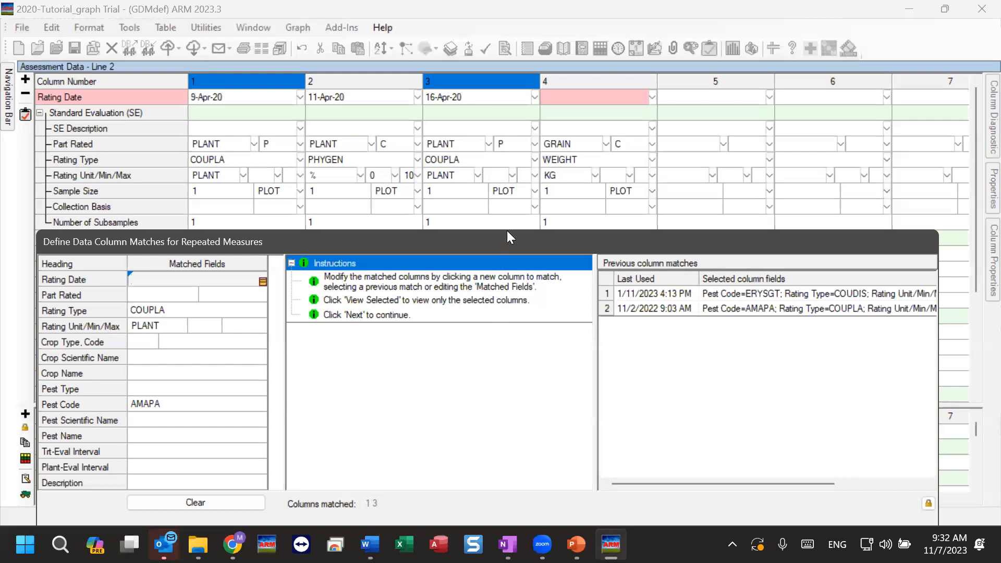
Accept the column matches for COUPLA, PLANT and AMAPA, and describe the data columns by header line 2 only
{"action": "left_click_drag", "start_coordinate": [506, 237], "coordinate": [506, 140]}
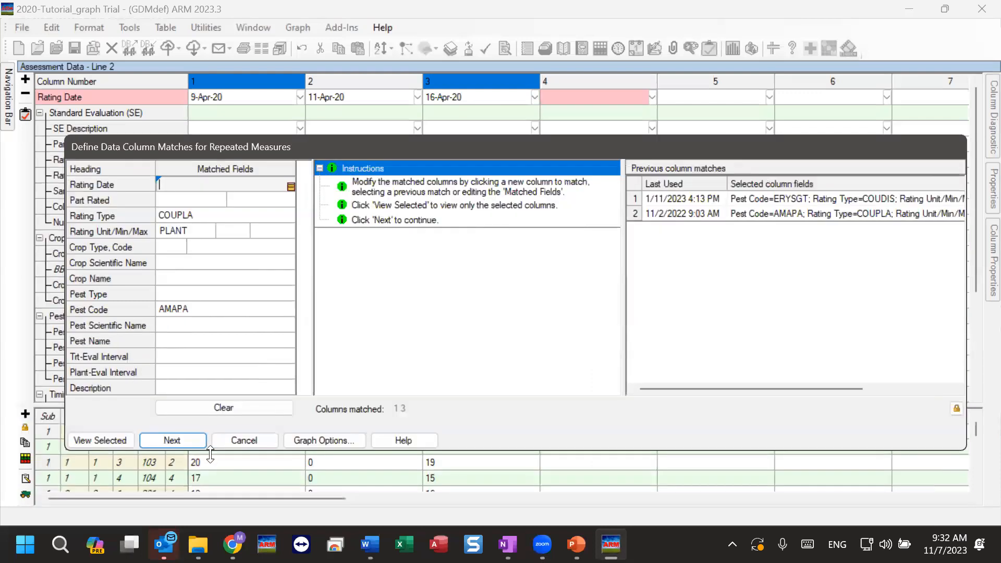
{"action": "left_click", "coordinate": [172, 444]}
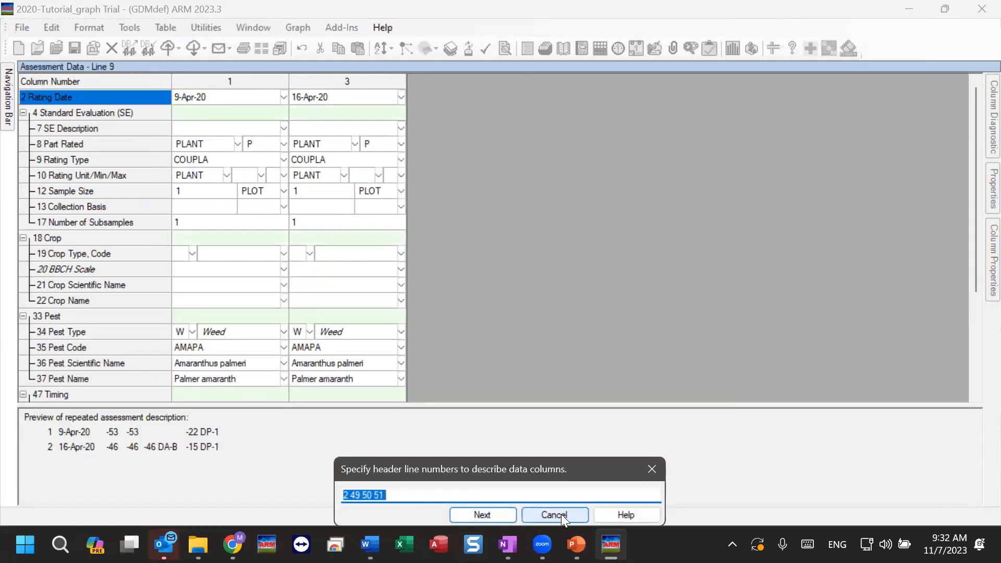
{"action": "left_click_drag", "start_coordinate": [398, 495], "coordinate": [349, 495]}
{"action": "key", "text": "Delete"}
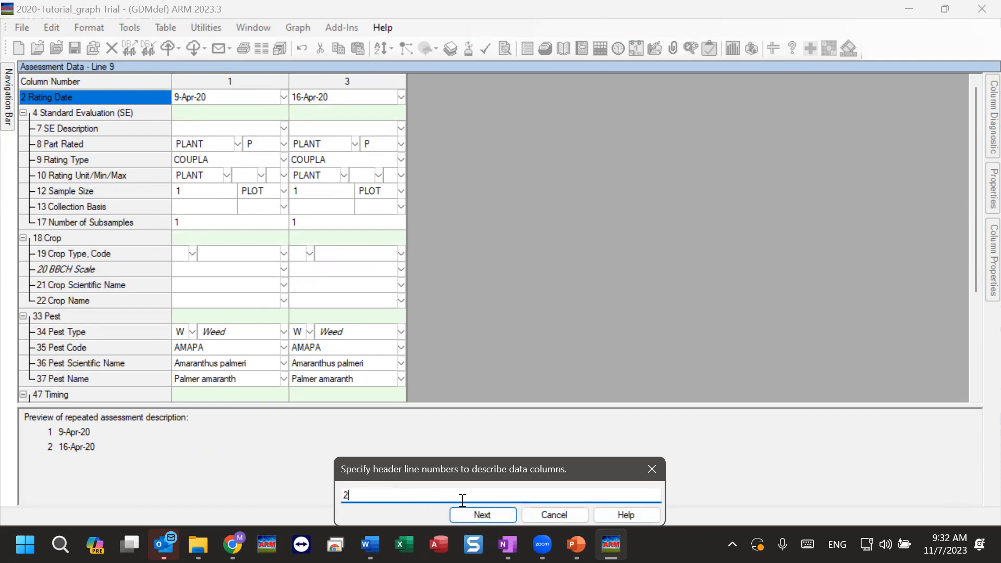
Generate the Repeated Measures report with the chosen column description, dismiss the report messages and open its print preview
{"action": "left_click", "coordinate": [484, 516]}
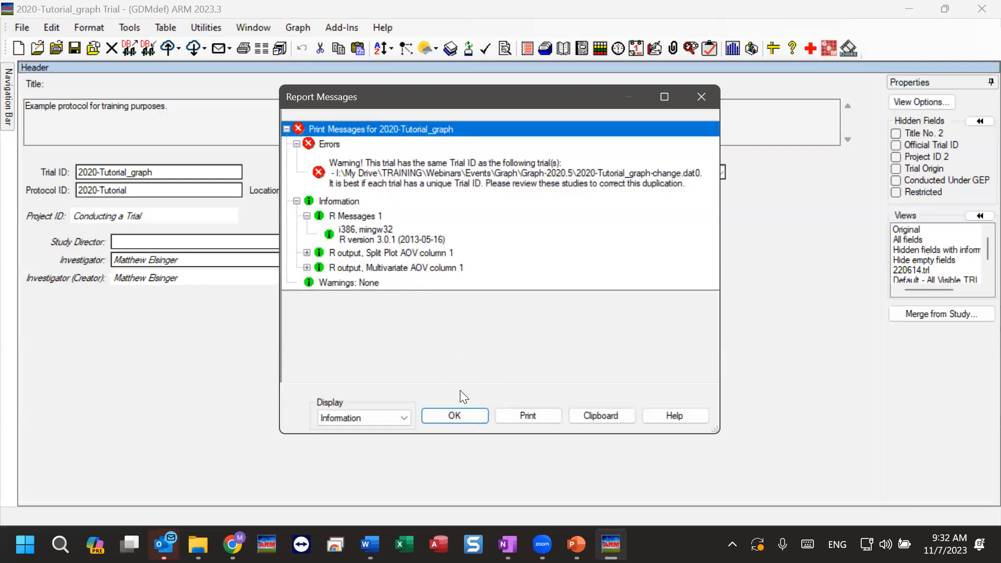
{"action": "left_click", "coordinate": [457, 414]}
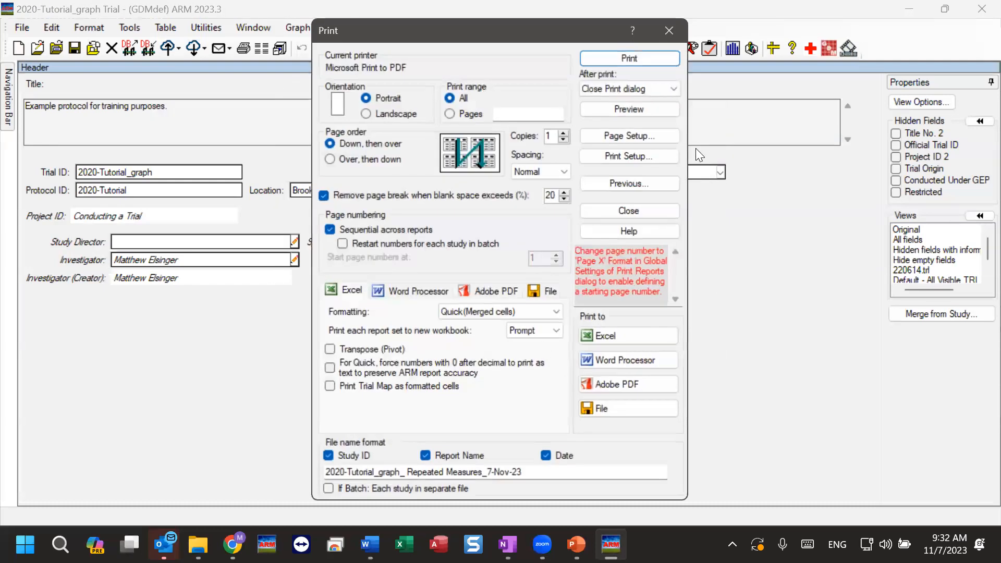
{"action": "left_click", "coordinate": [640, 109]}
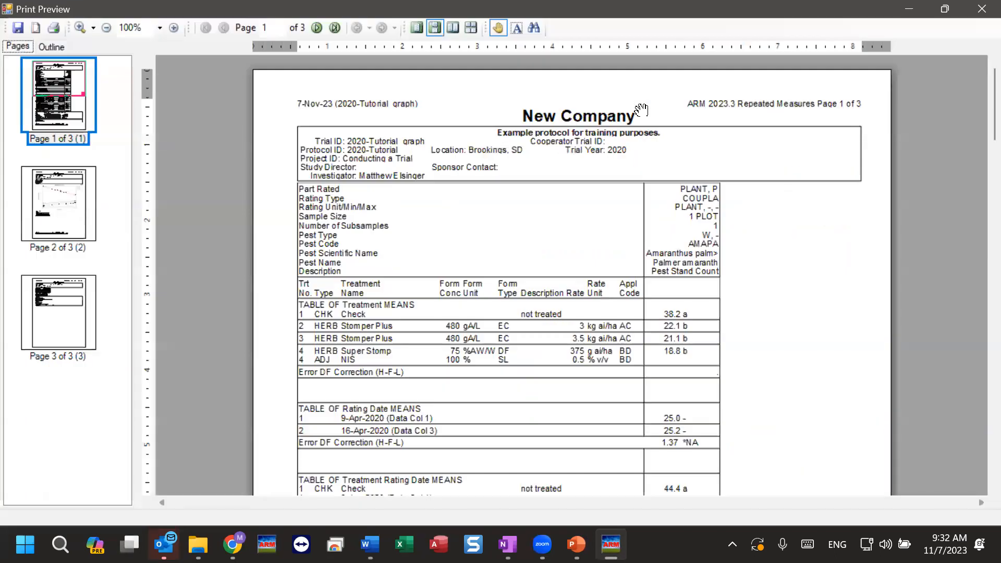
Examine the treatment means tables and the Treatment x Time graph in the report preview, and close the preview and print settings
{"action": "scroll", "coordinate": [677, 363], "scroll_direction": "down", "scroll_amount": 3}
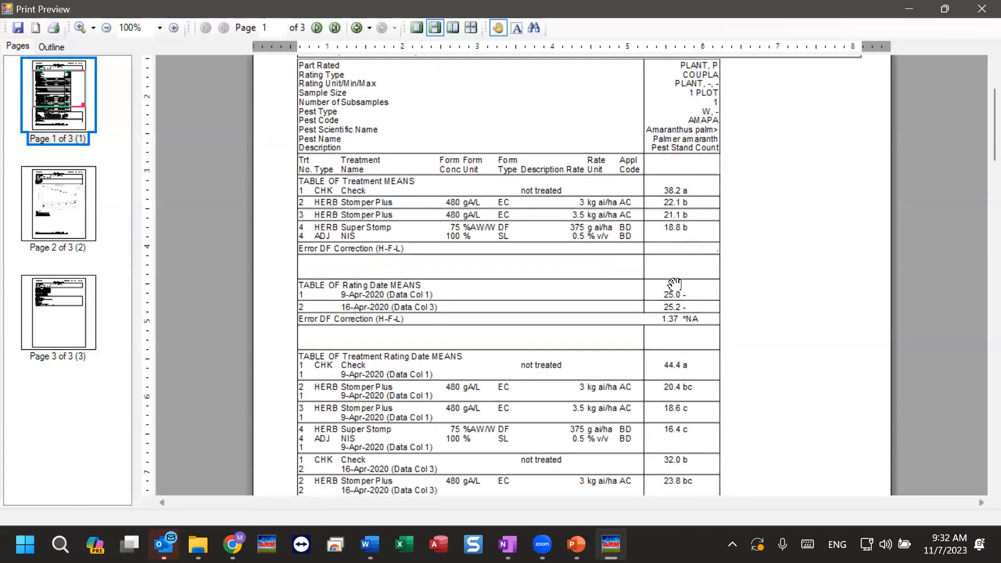
{"action": "scroll", "coordinate": [646, 406], "scroll_direction": "down", "scroll_amount": 5}
{"action": "scroll", "coordinate": [619, 405], "scroll_direction": "down", "scroll_amount": 12}
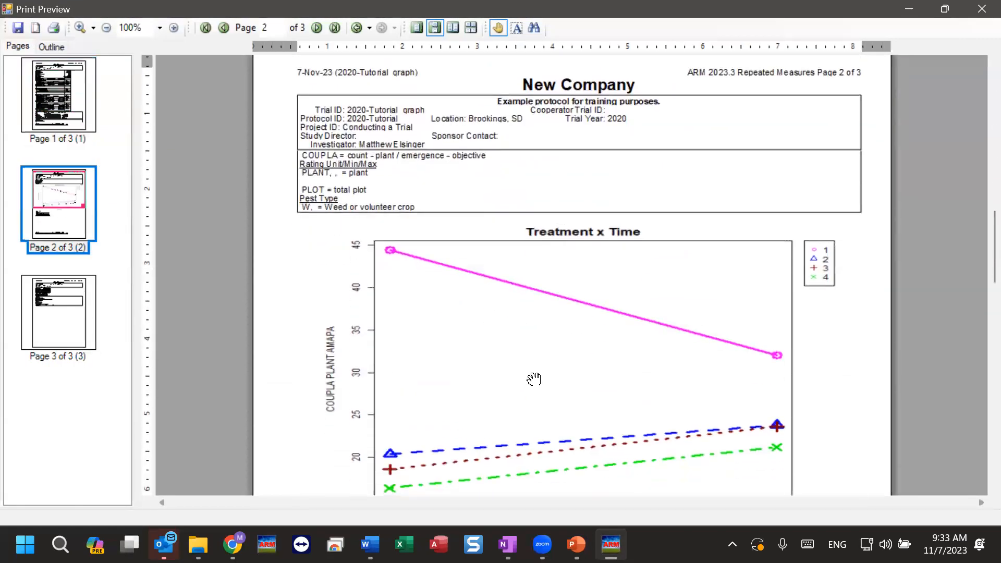
{"action": "scroll", "coordinate": [628, 174], "scroll_direction": "up", "scroll_amount": 1}
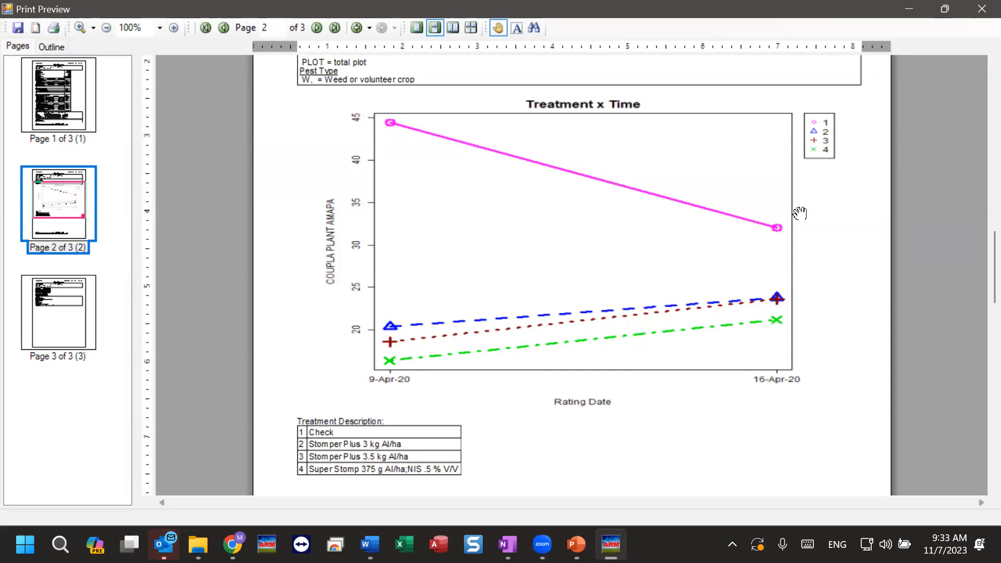
{"action": "left_click", "coordinate": [980, 11]}
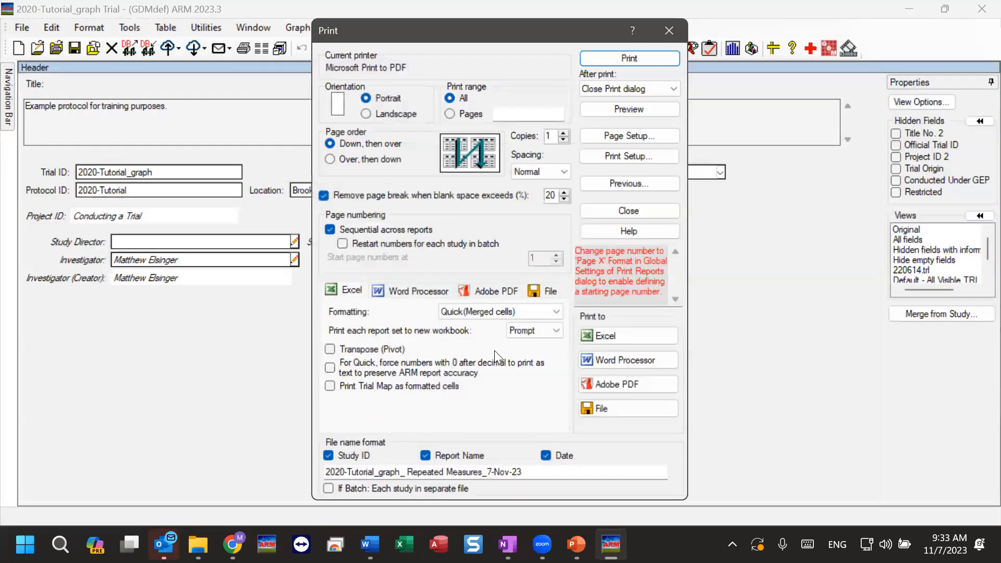
{"action": "left_click", "coordinate": [635, 209]}
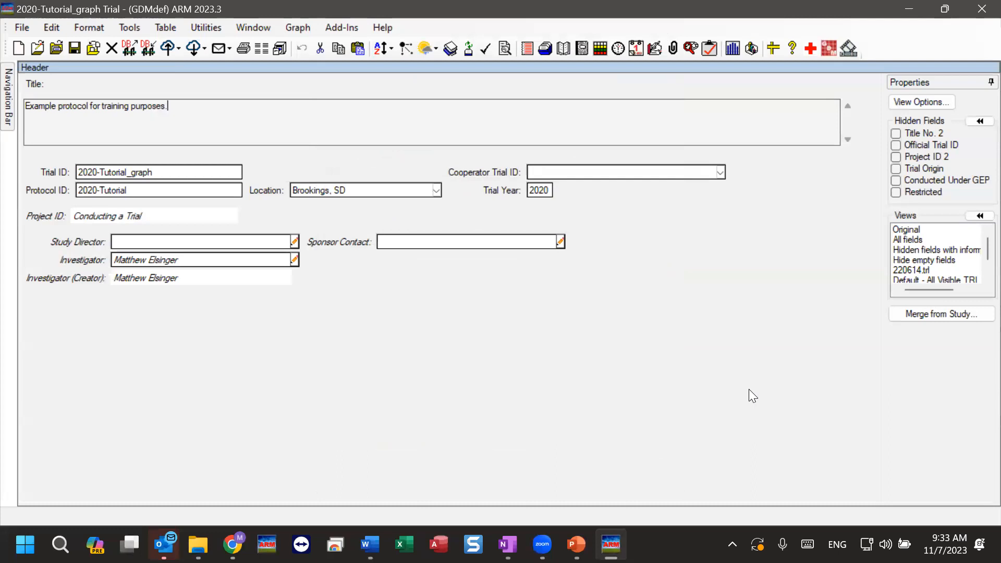